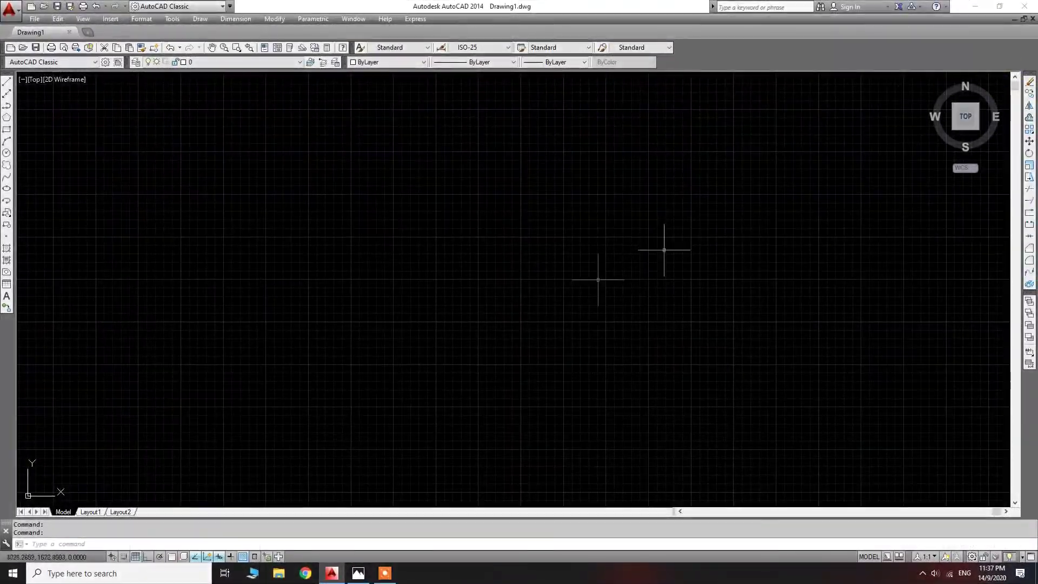
Insert the scanned Contoh Geran survey plan image into the drawing at 0° rotation
click(977, 7)
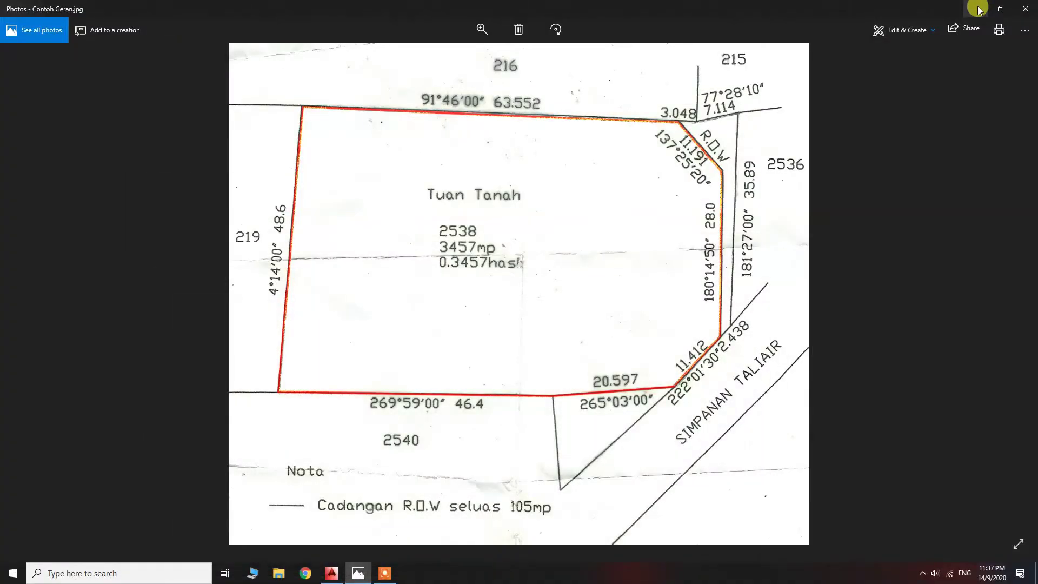
click(978, 9)
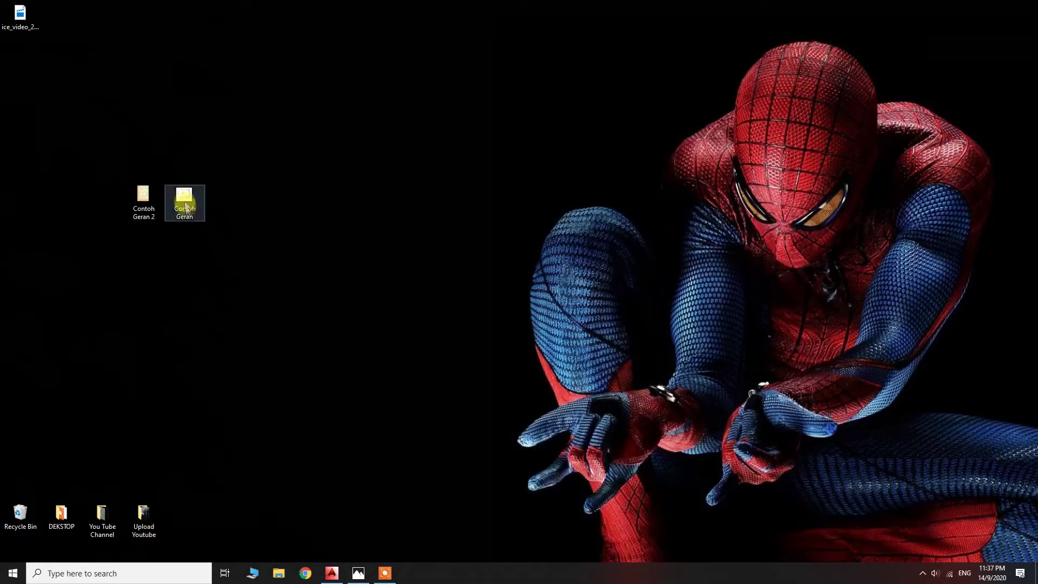
drag(185, 206, 334, 579)
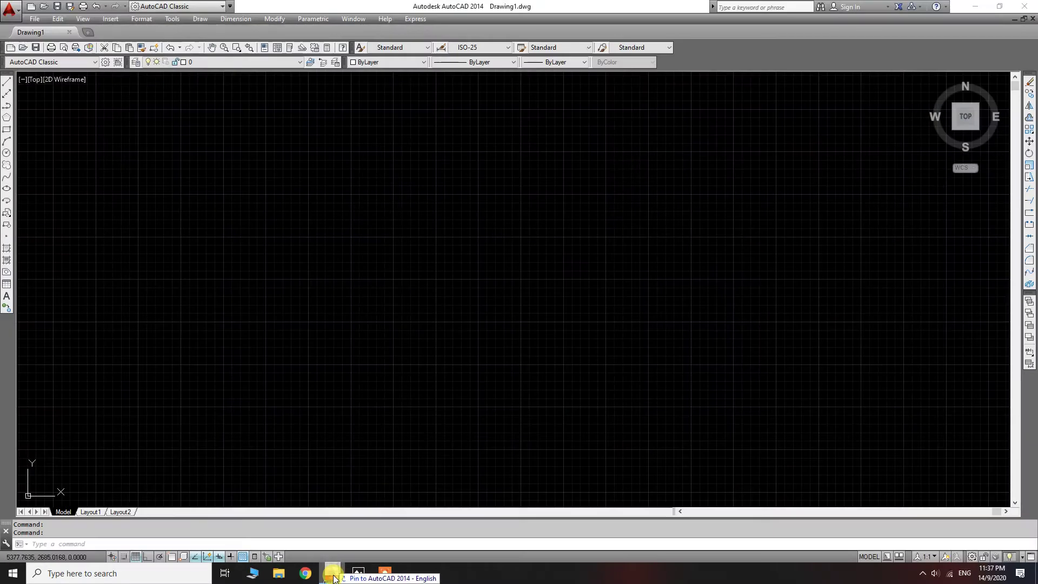
drag(334, 578, 319, 373)
click(317, 383)
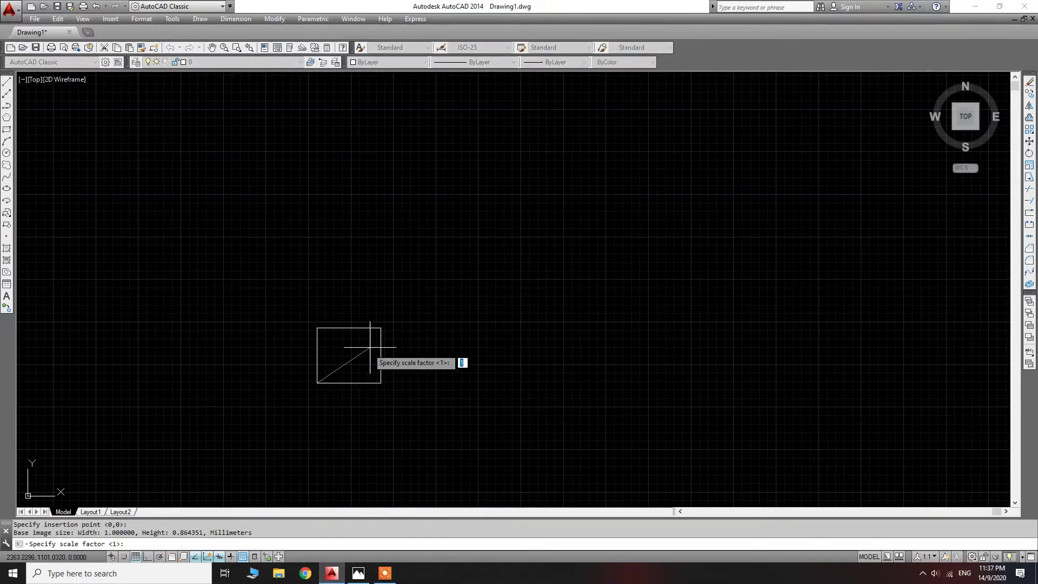
click(423, 324)
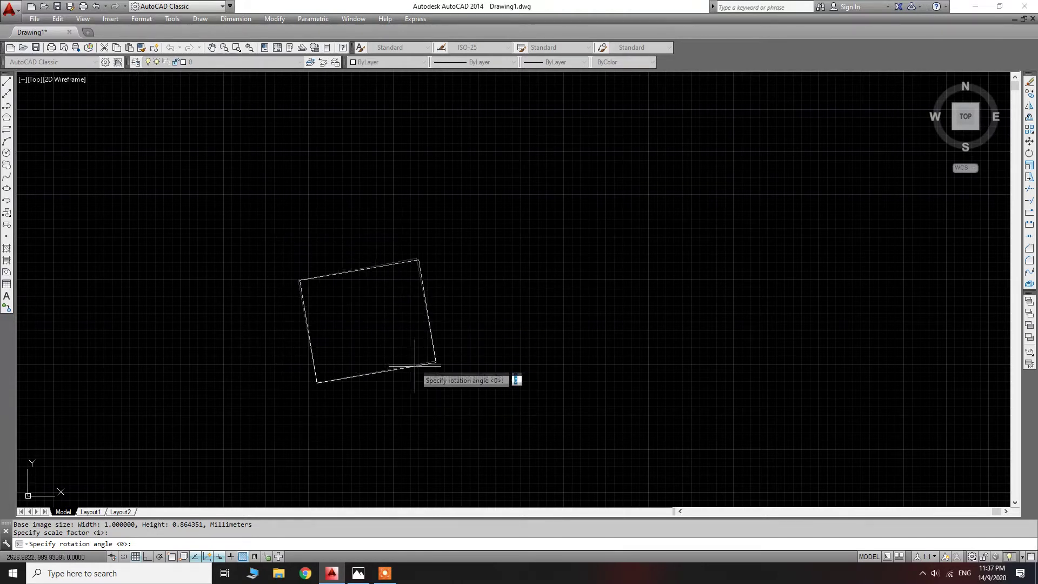
key(F8)
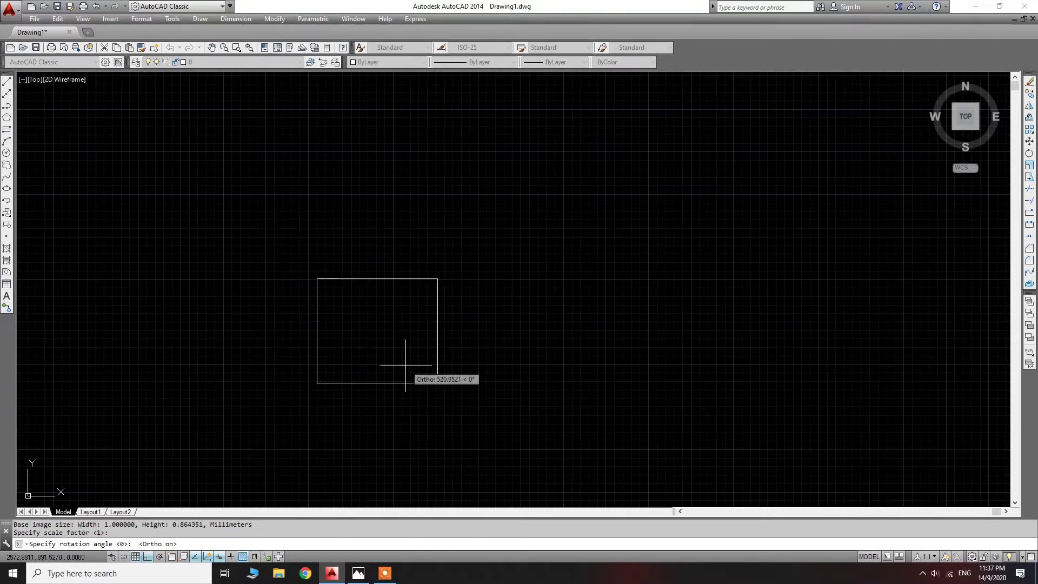
click(405, 365)
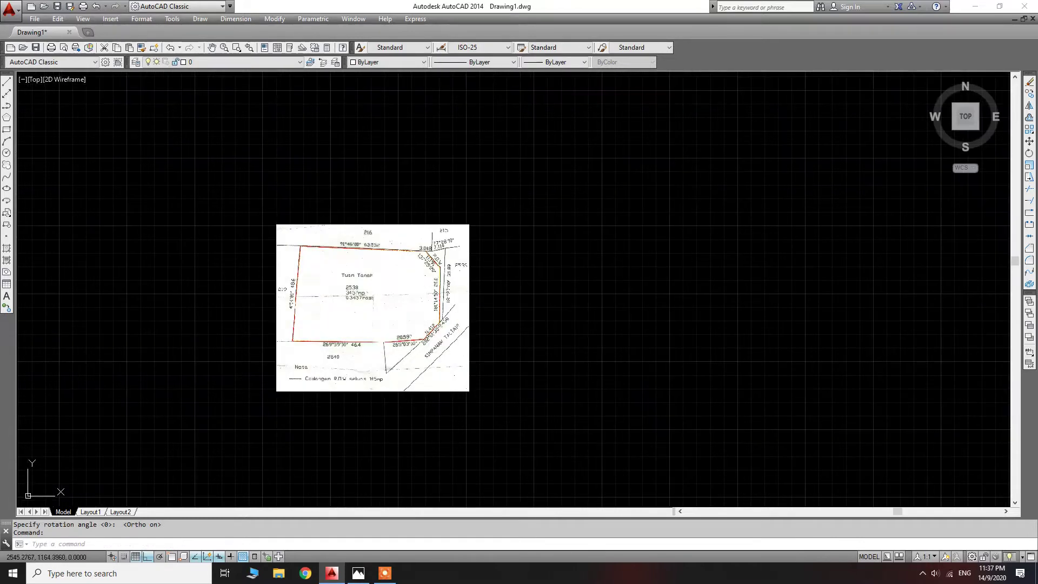
Turn the background grid off and zoom to view the placed plan
scroll(450, 288, up, 4)
scroll(460, 322, down, 2)
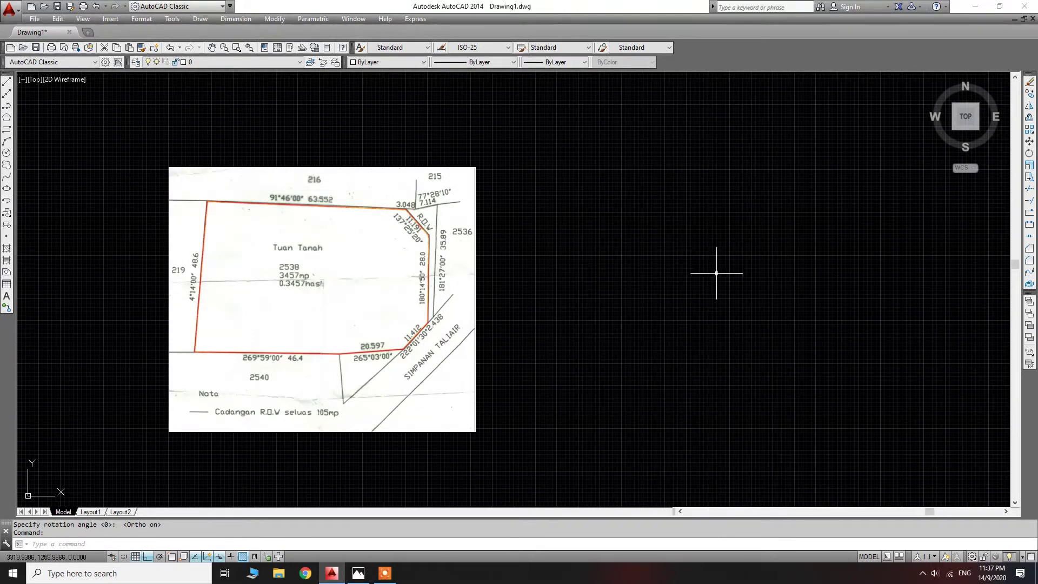
key(F7)
scroll(611, 308, up, 2)
scroll(529, 287, down, 2)
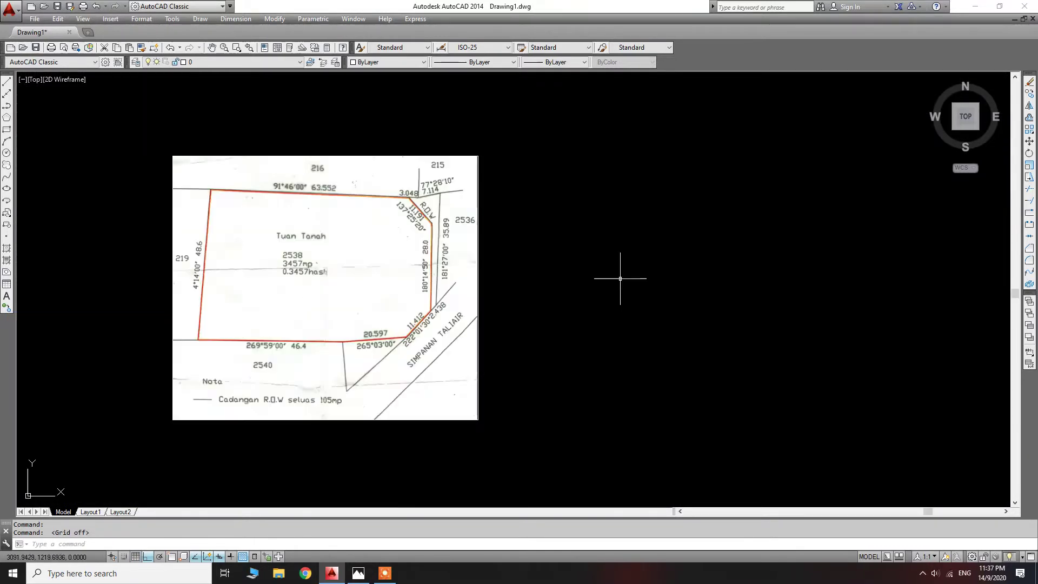
scroll(524, 287, up, 2)
scroll(530, 278, down, 2)
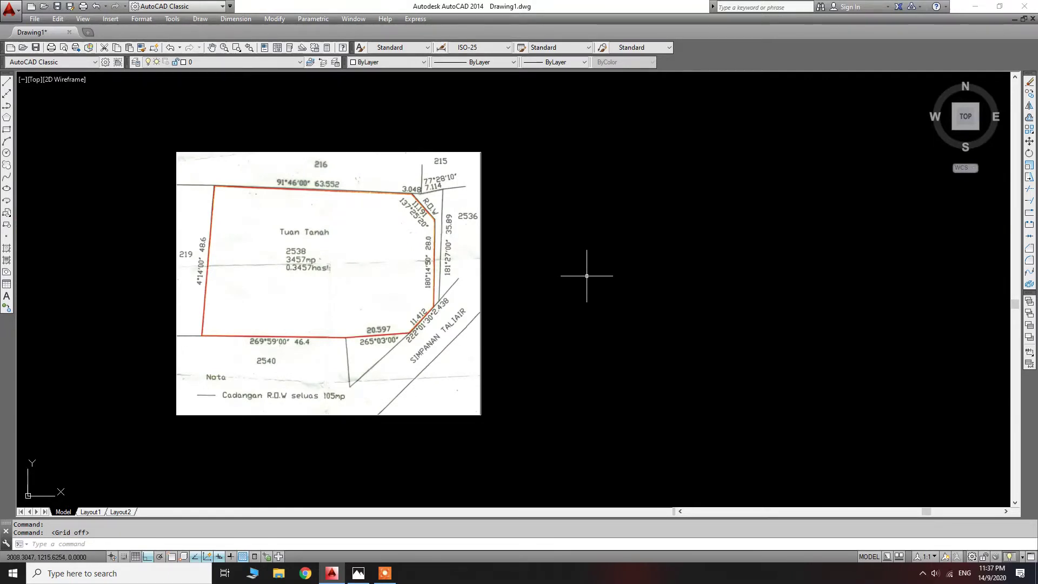
text(units)
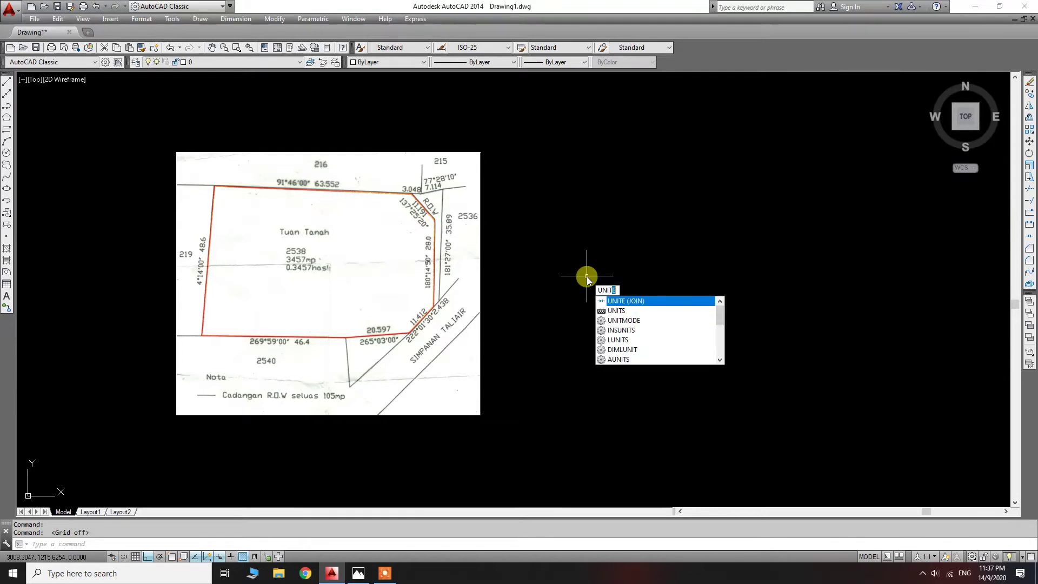
Set angles to Deg/Min/Sec at 0d00'00" precision, clockwise, with Meters insertion scale
key(Return)
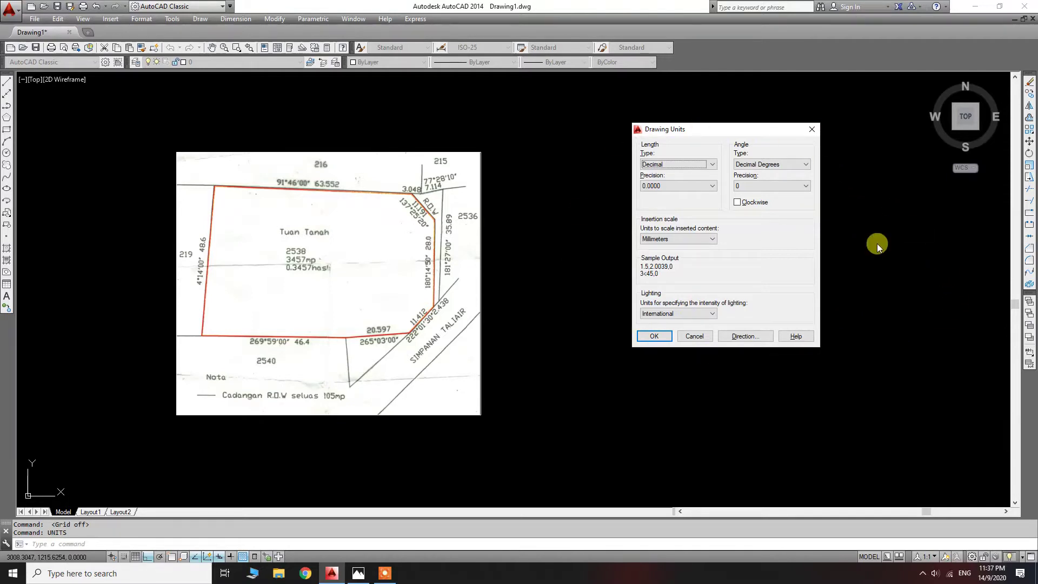
click(807, 164)
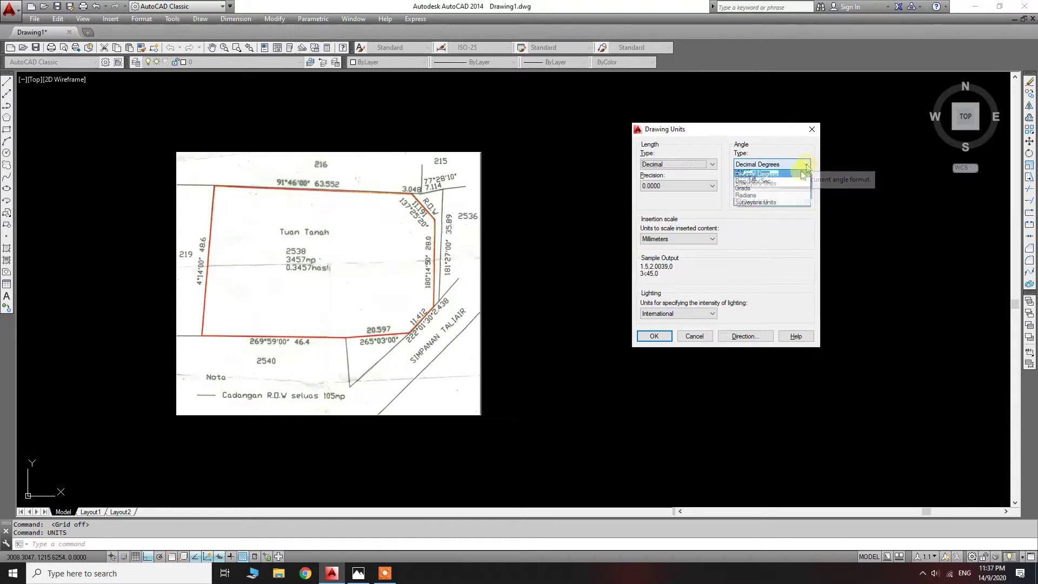
click(763, 185)
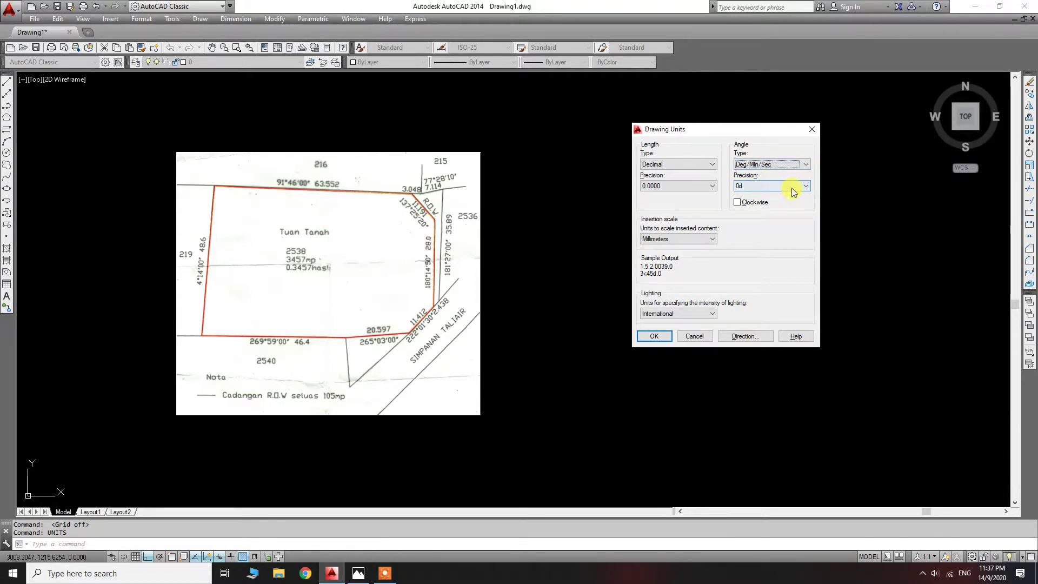
click(794, 187)
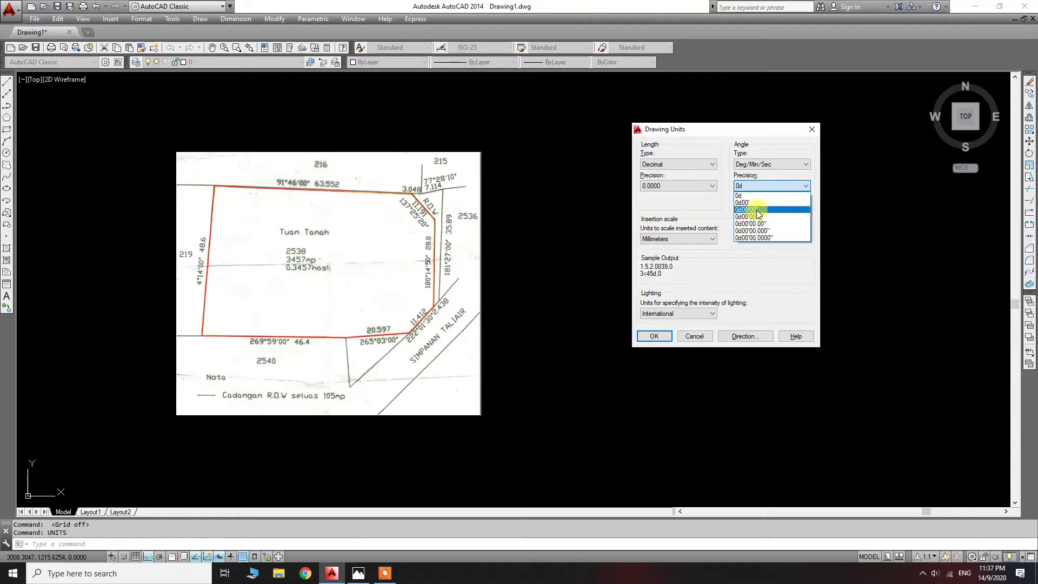
click(757, 210)
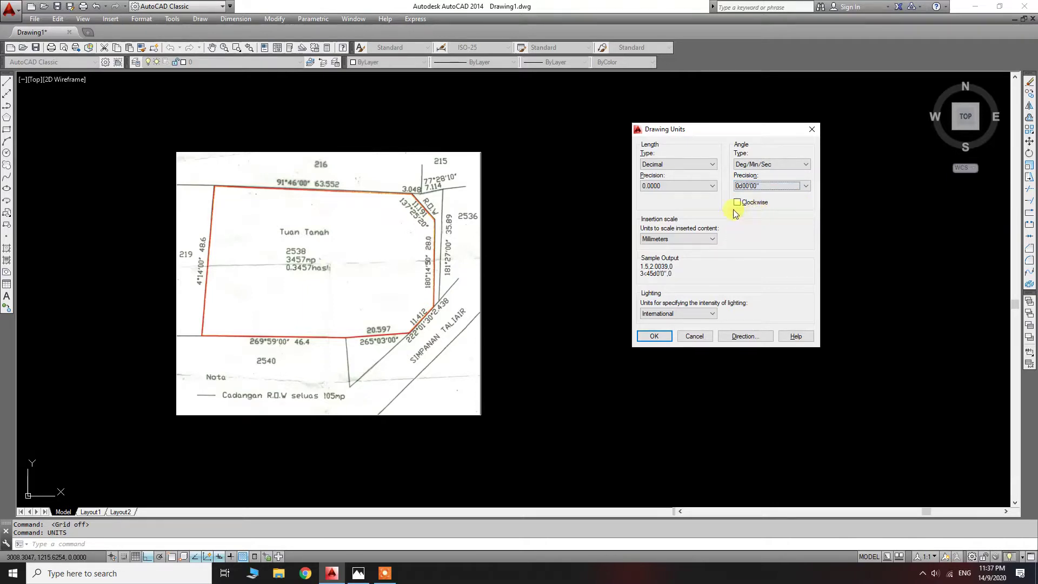
click(738, 208)
click(713, 239)
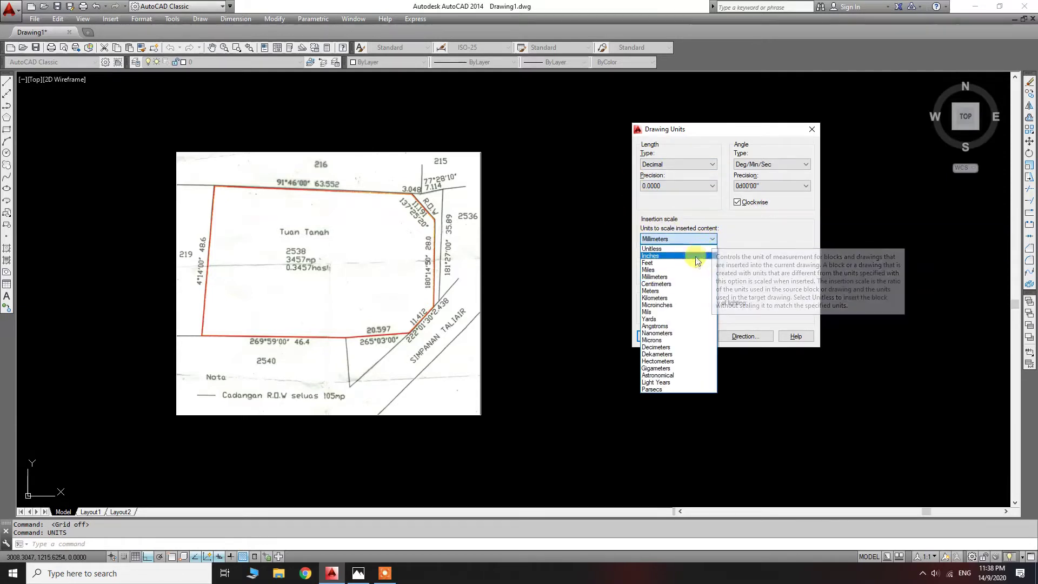
click(663, 291)
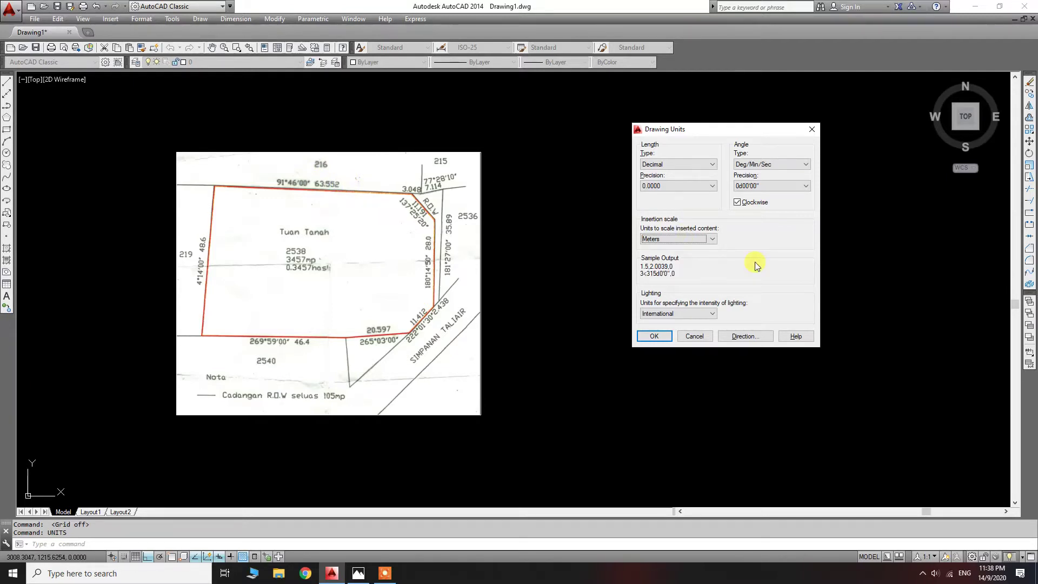
Make North the base angle direction and confirm the new drawing units
click(746, 336)
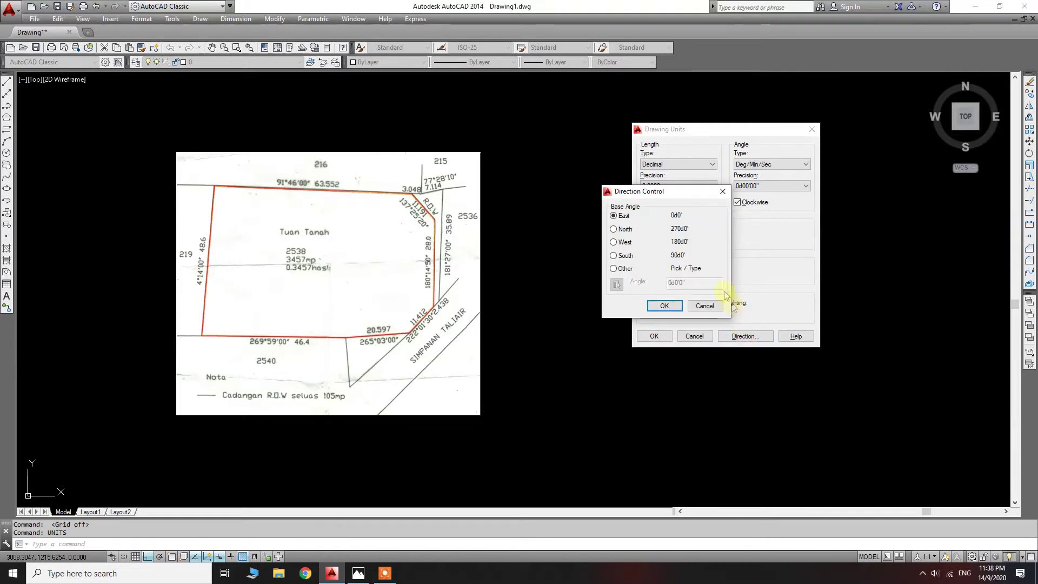
click(614, 229)
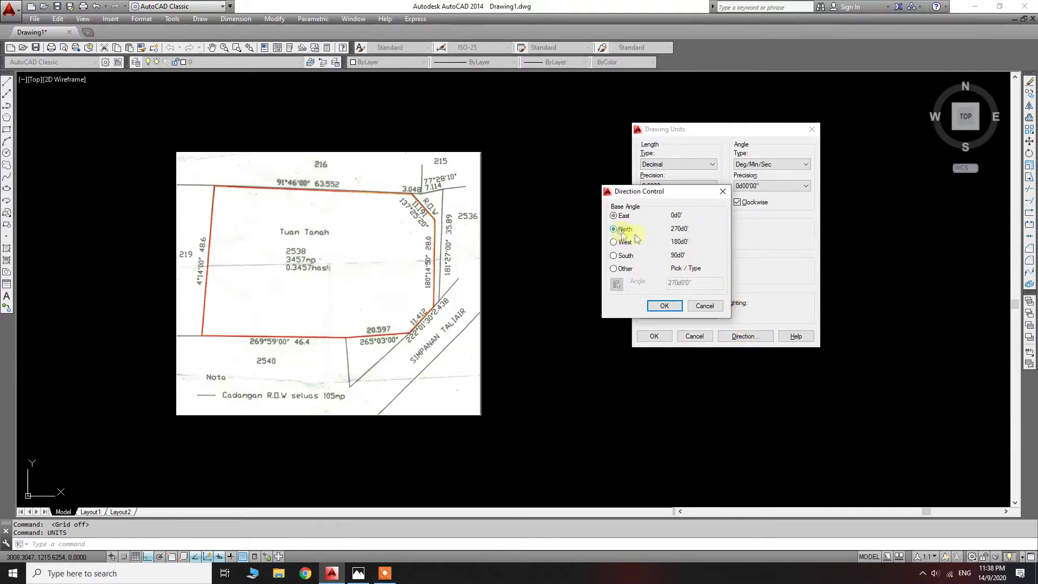
click(665, 306)
click(657, 335)
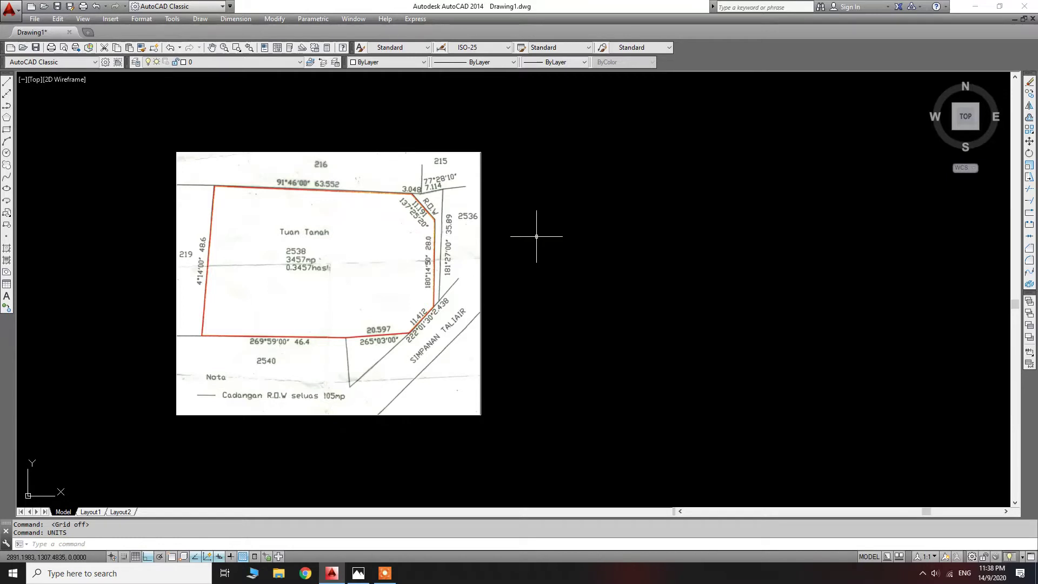
Draw a polyline side 63.552 long at 91°46'00" to the right of the plan
text(pl)
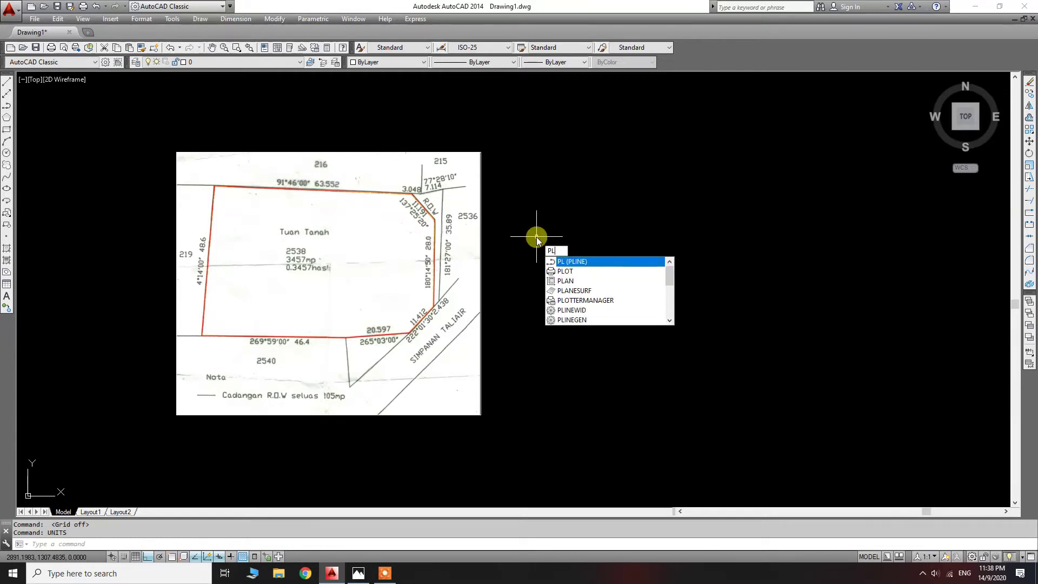
key(Return)
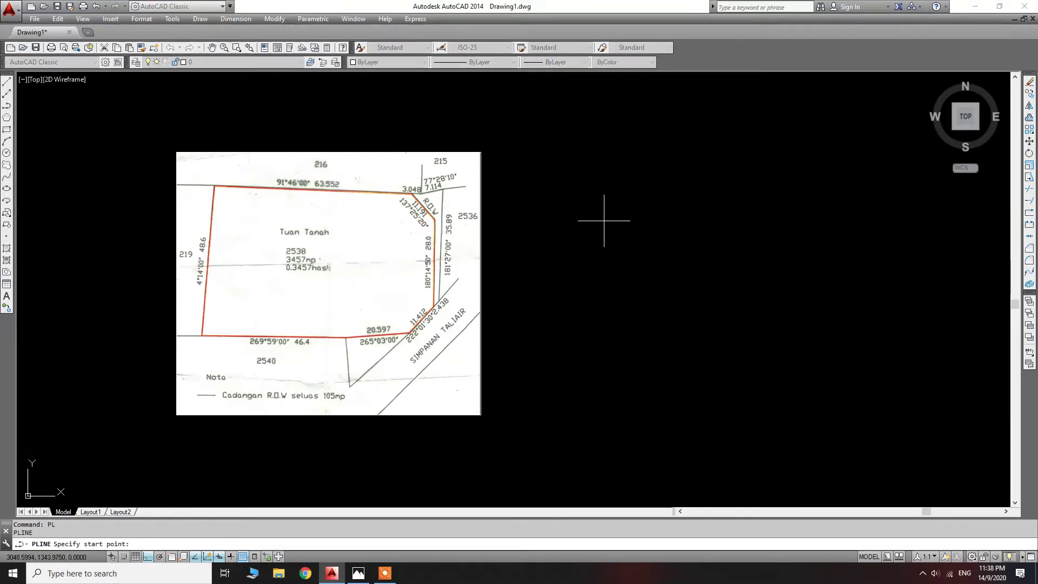
click(604, 220)
click(698, 221)
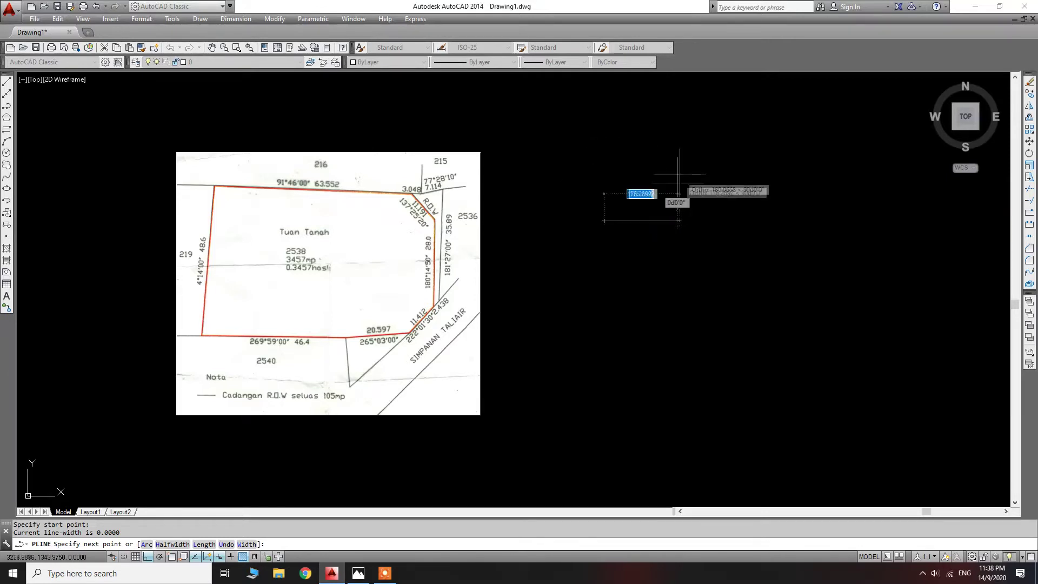
key(F8)
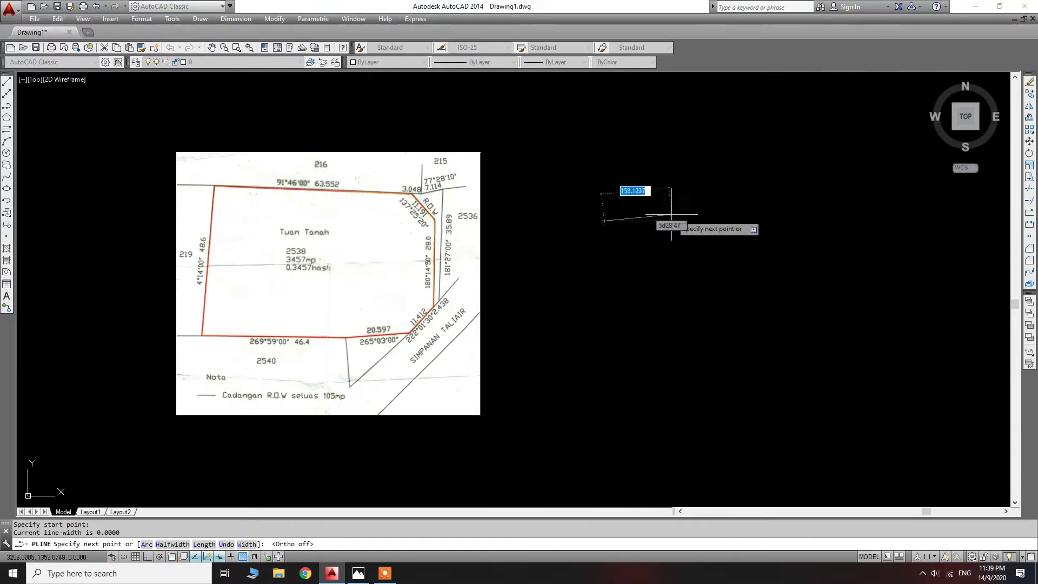
key(Tab)
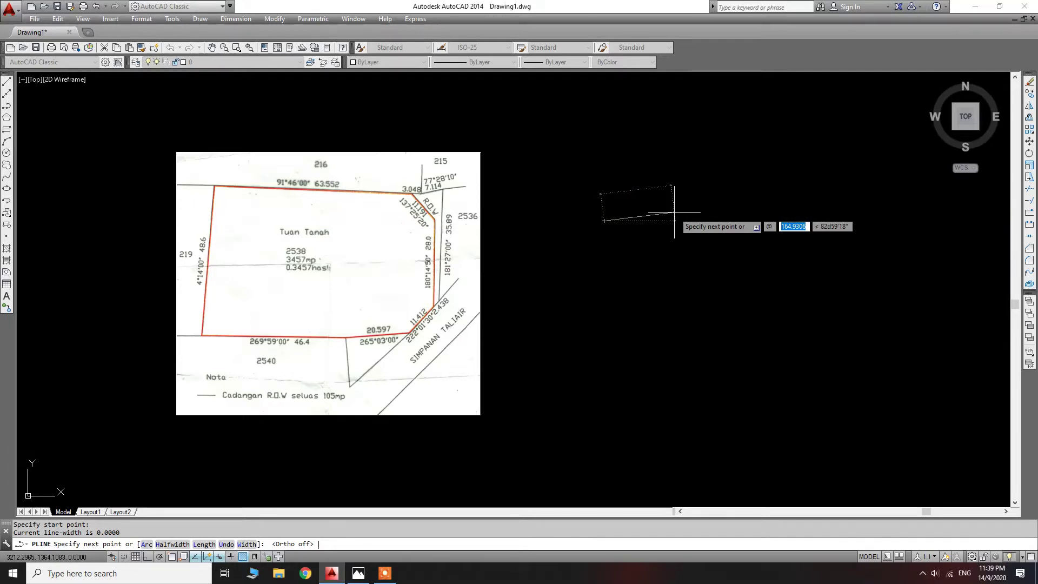
text(63.55)
text(2)
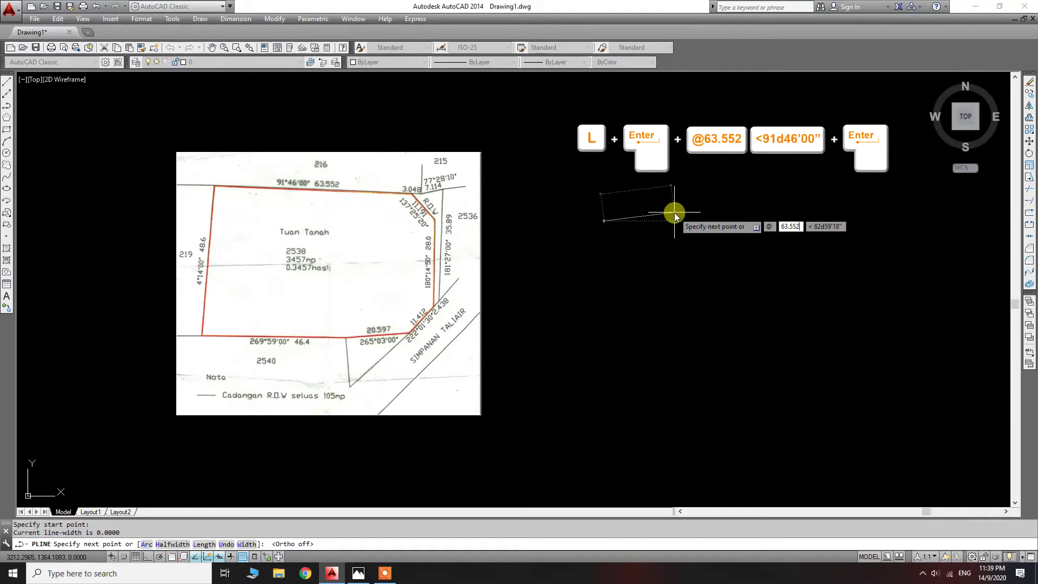
key(Tab)
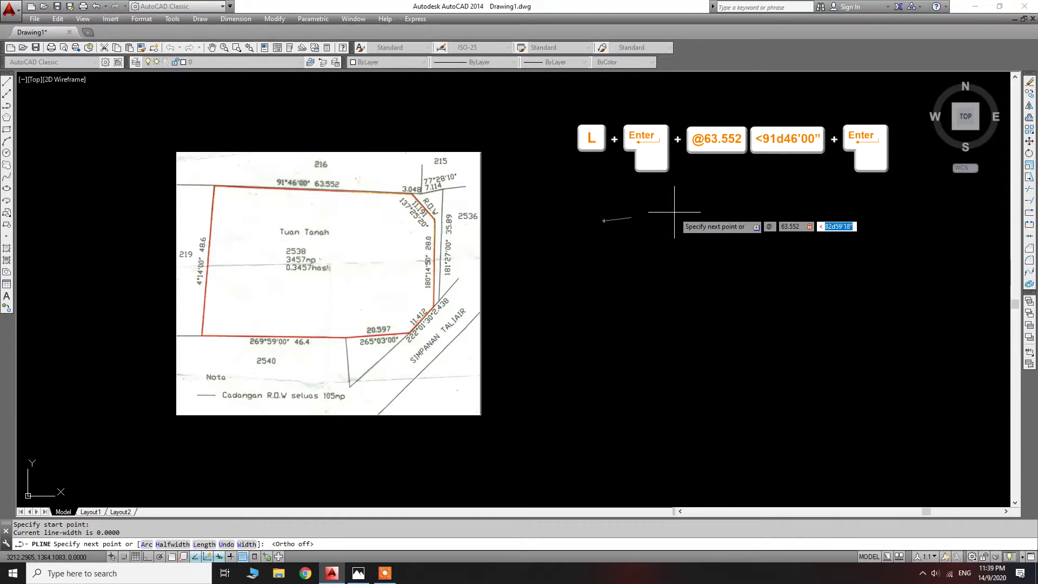
text(91)
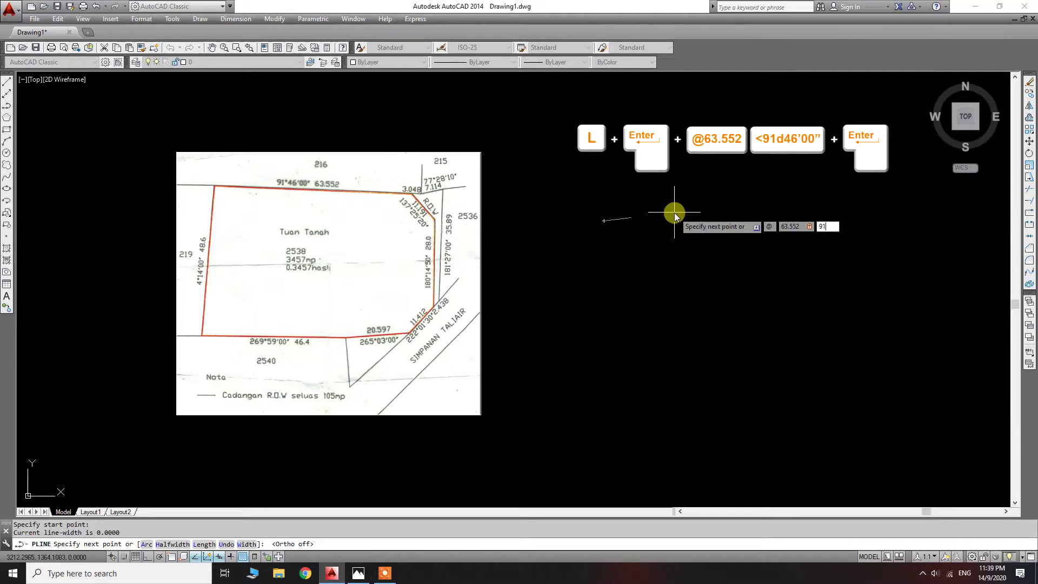
text(d)
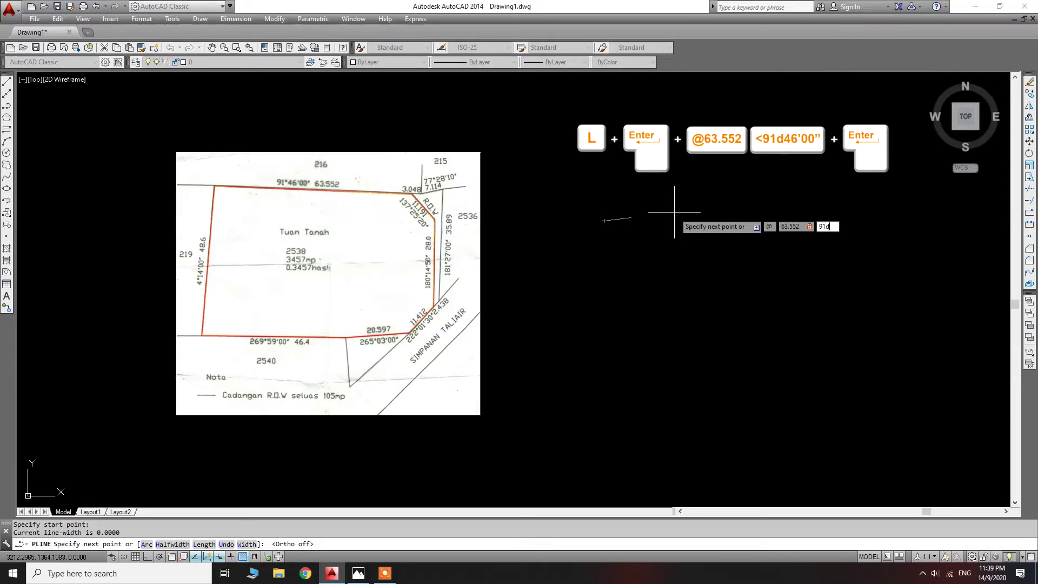
text(46)
key(Return)
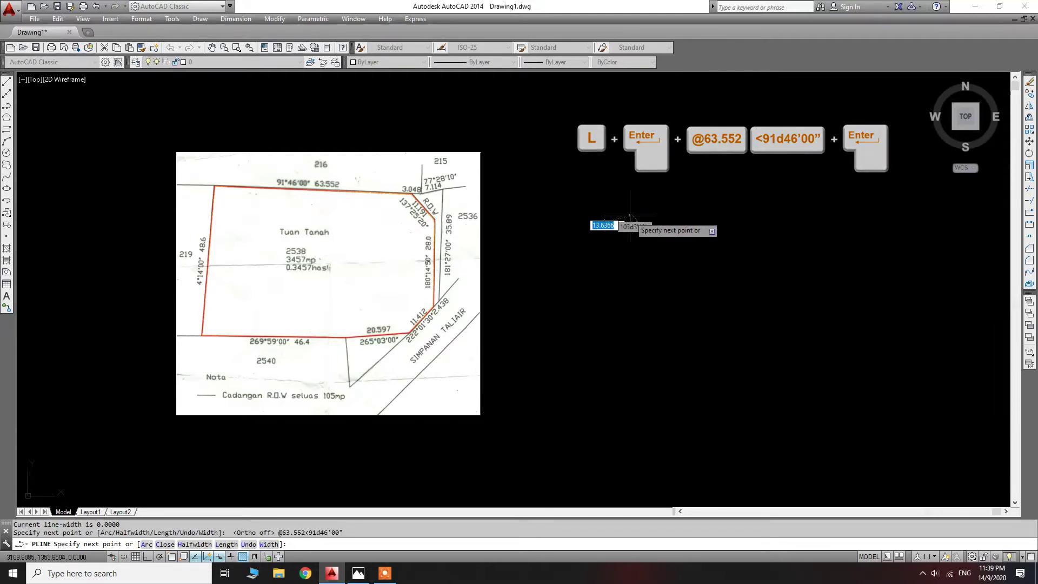
Zoom to check the new side, end the polyline, and select the scanned plan
scroll(622, 221, up, 4)
scroll(622, 221, up, 6)
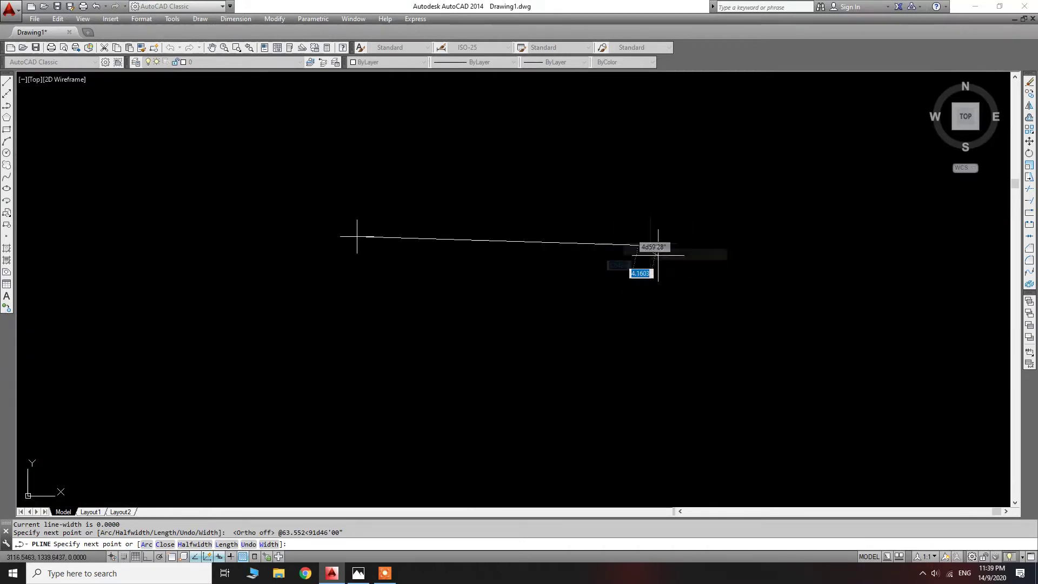
scroll(663, 250, down, 1)
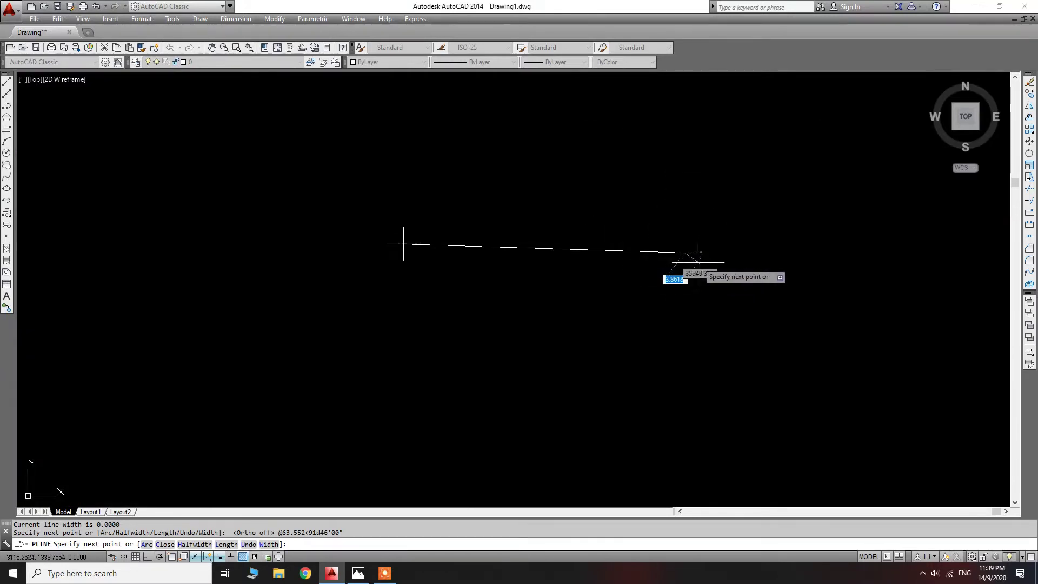
scroll(698, 251, down, 1)
scroll(705, 251, down, 2)
scroll(705, 252, down, 1)
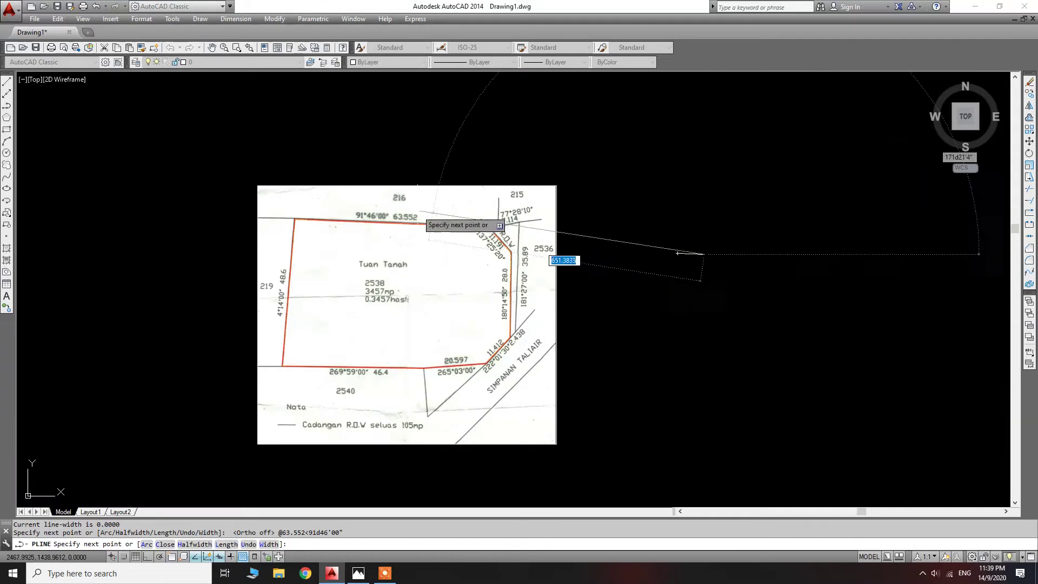
scroll(703, 251, up, 1)
scroll(705, 253, down, 1)
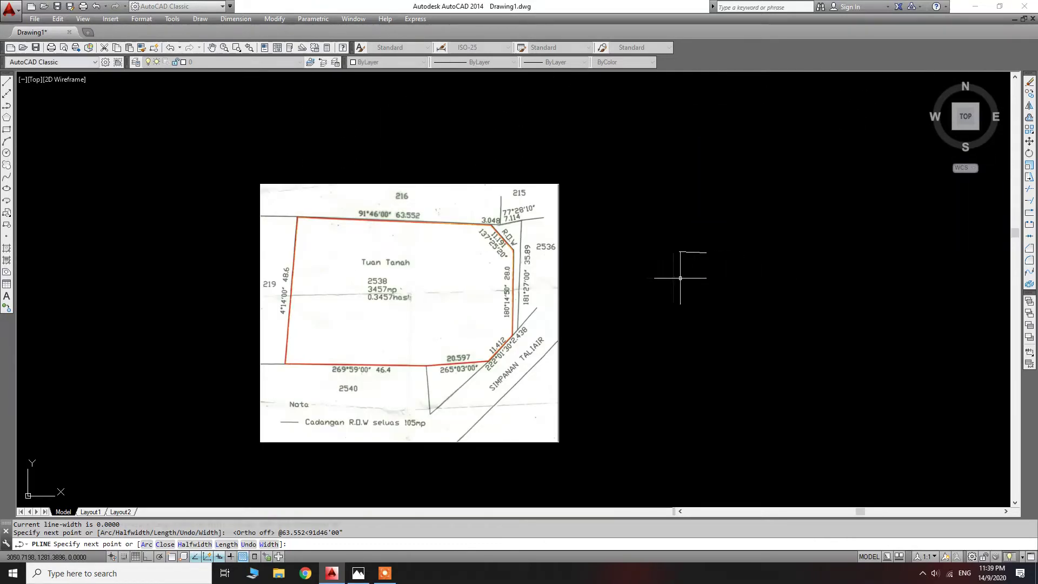
key(Escape)
drag(607, 262, 546, 271)
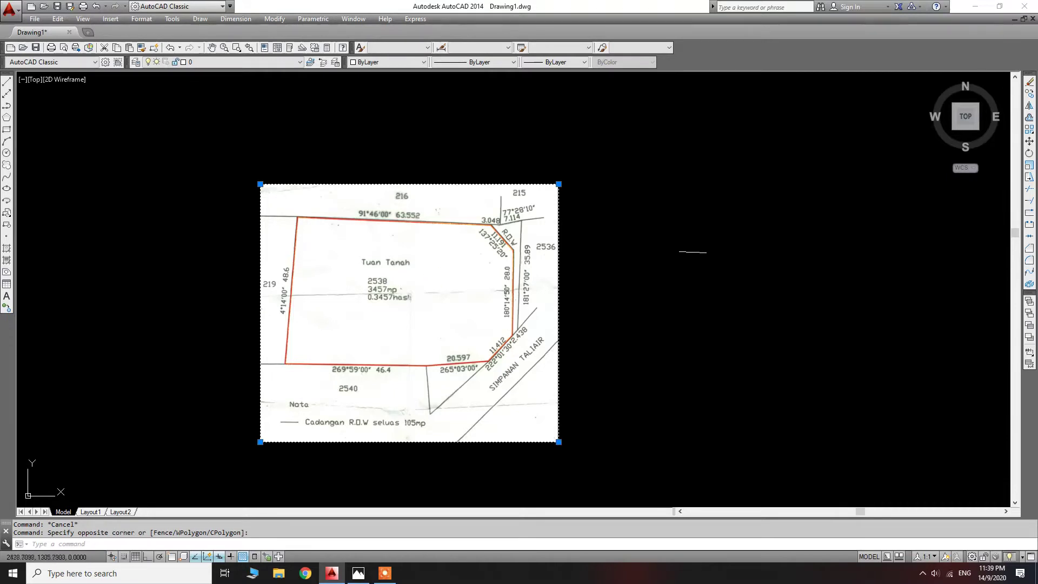
Scale the scanned plan by 0.2 from its top-right corner and move it nearer the line
text(S)
text(C)
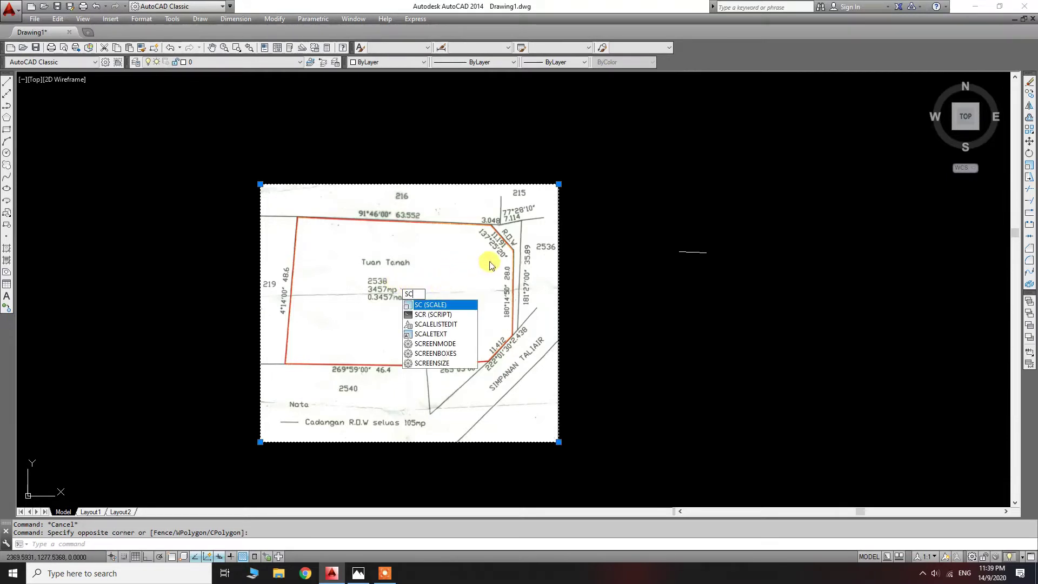
key(Return)
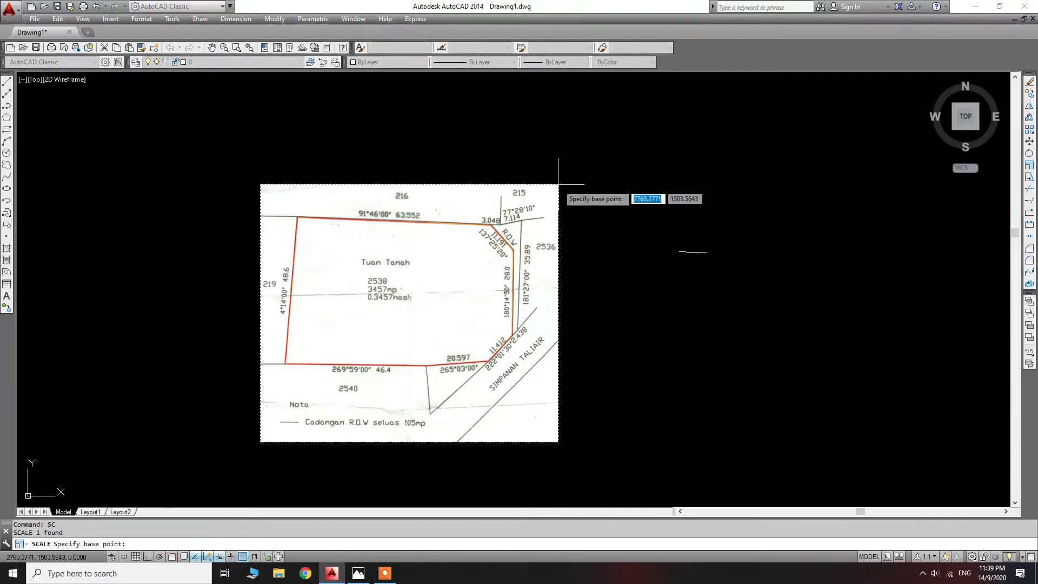
click(559, 184)
text(0.2)
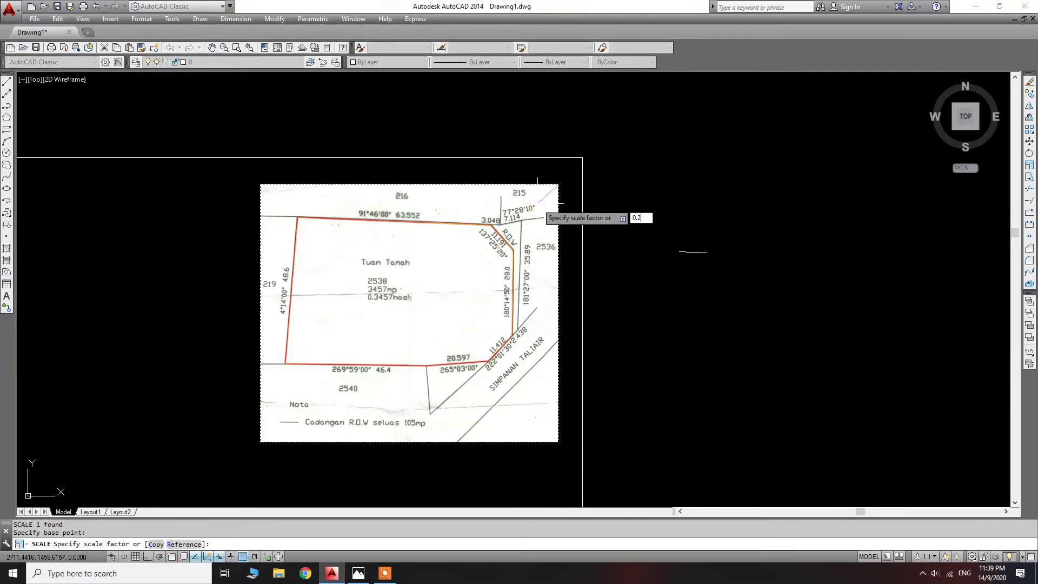
key(Return)
click(546, 230)
text(m)
key(Return)
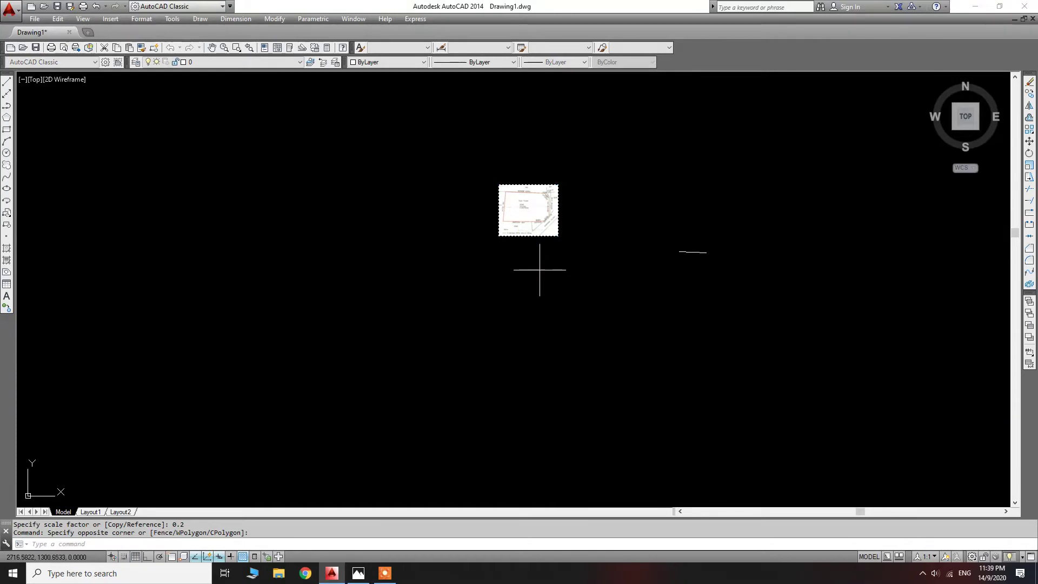
click(540, 270)
click(660, 326)
Scale the scanned plan down again by a factor of 0.7
scroll(672, 266, up, 4)
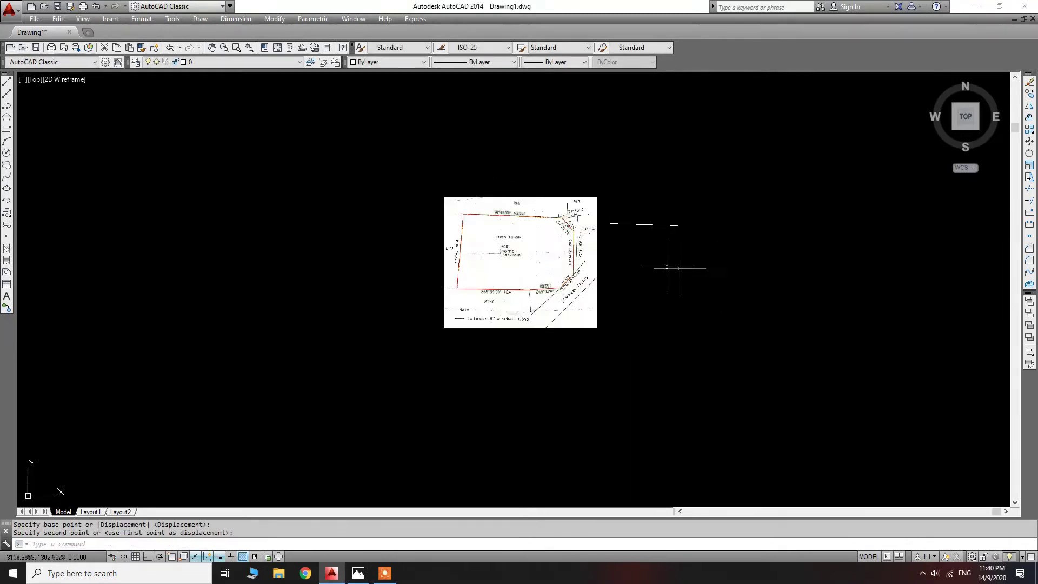
scroll(673, 267, up, 2)
scroll(656, 232, up, 4)
scroll(599, 241, down, 2)
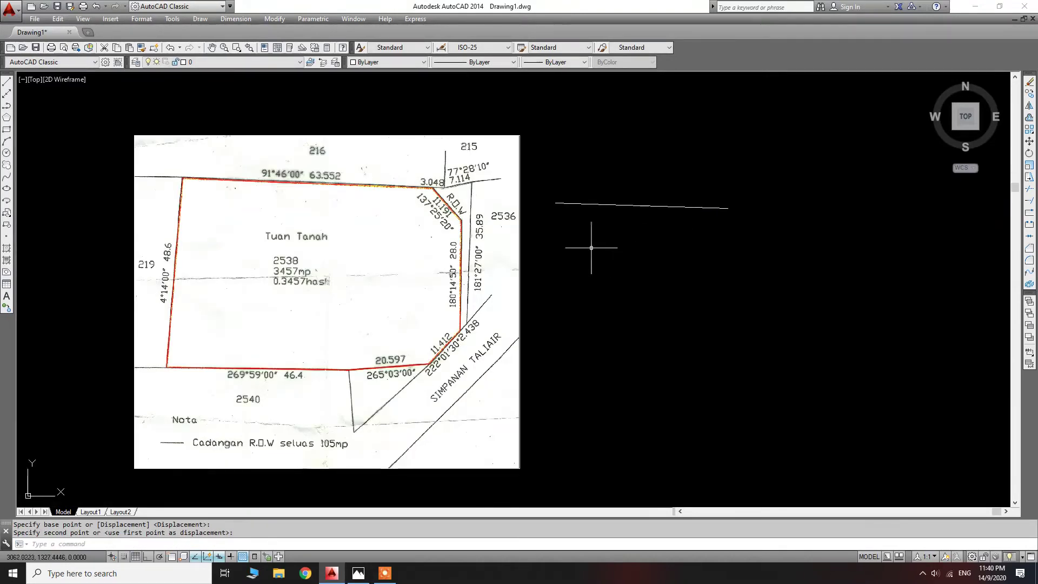
click(519, 260)
text(sc)
key(Return)
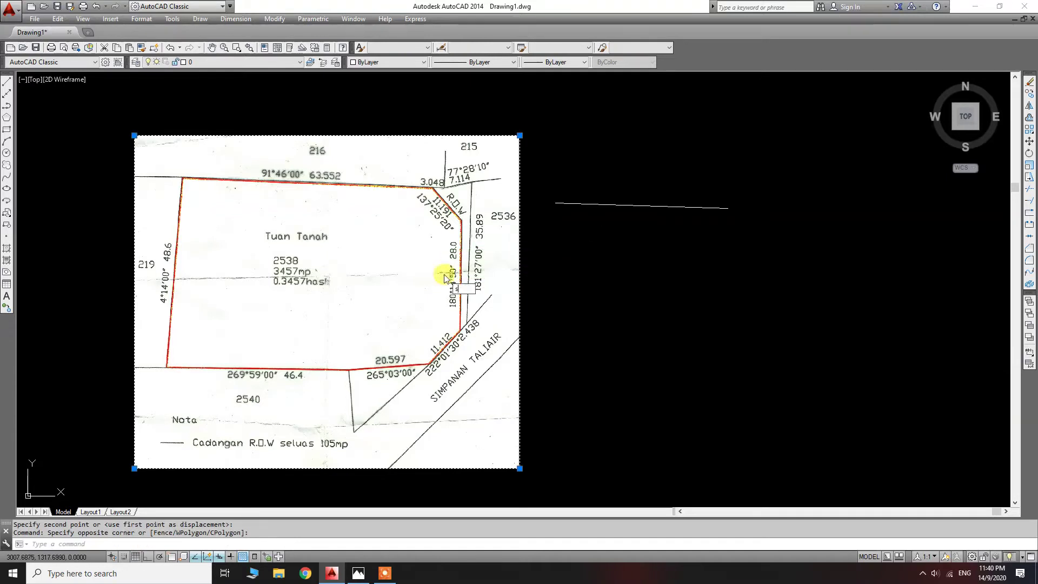
click(449, 281)
text(0.7)
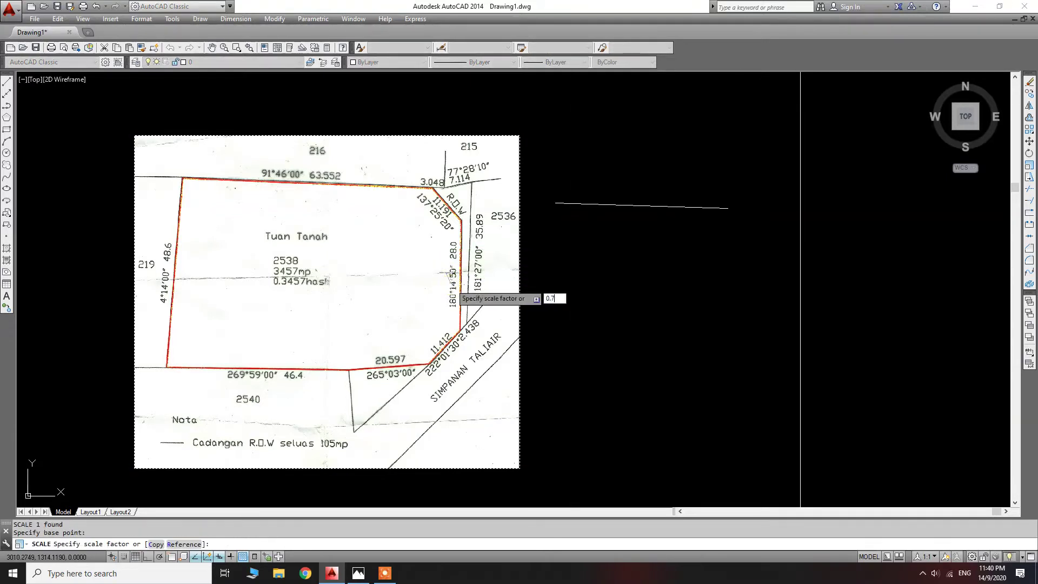
key(Return)
Move the reduced scan just left of the boundary line
click(494, 255)
click(463, 289)
text(m)
key(Return)
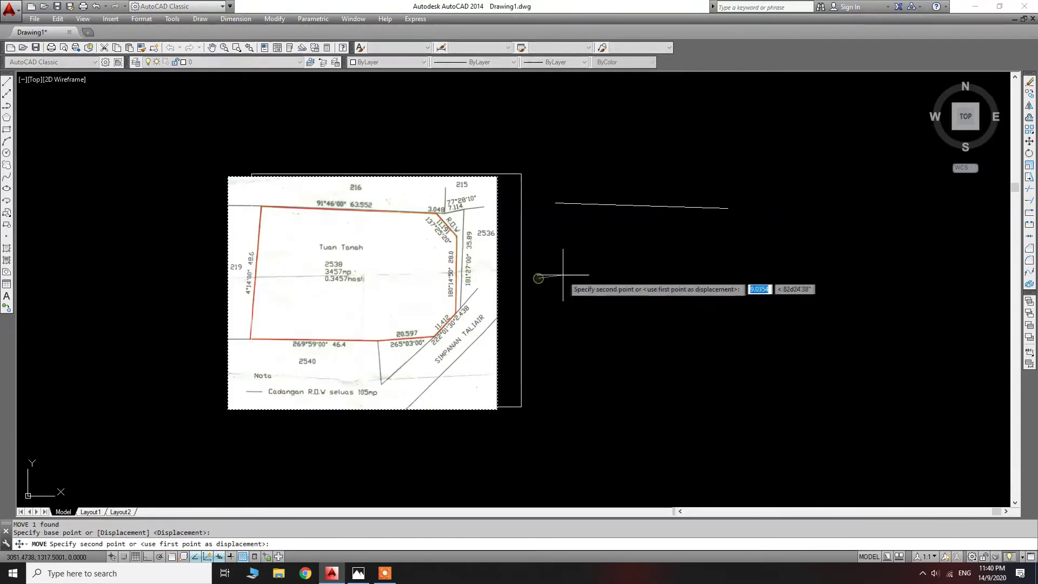
click(573, 269)
scroll(696, 238, up, 2)
scroll(541, 246, down, 2)
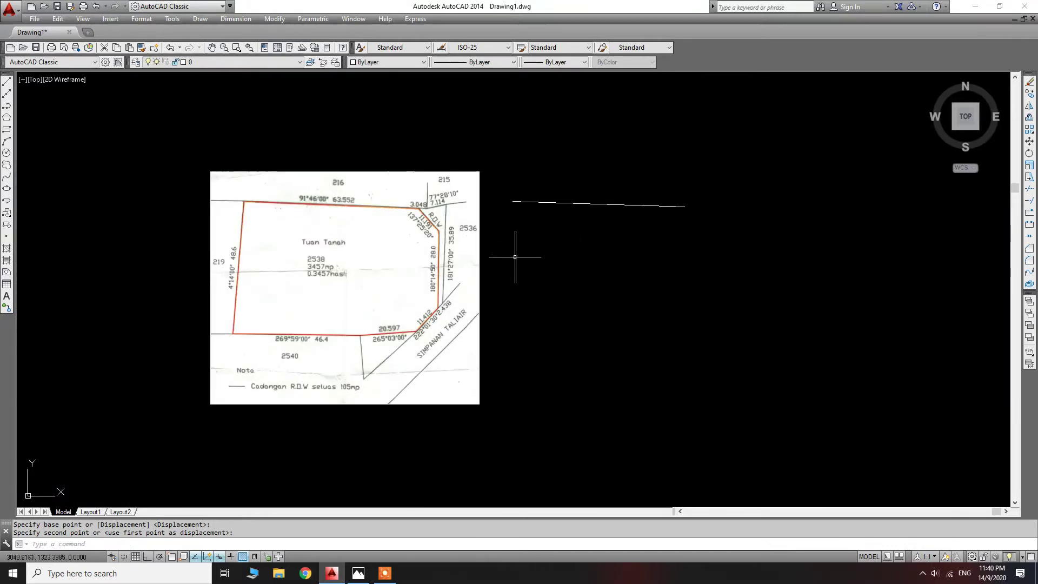
scroll(557, 249, up, 2)
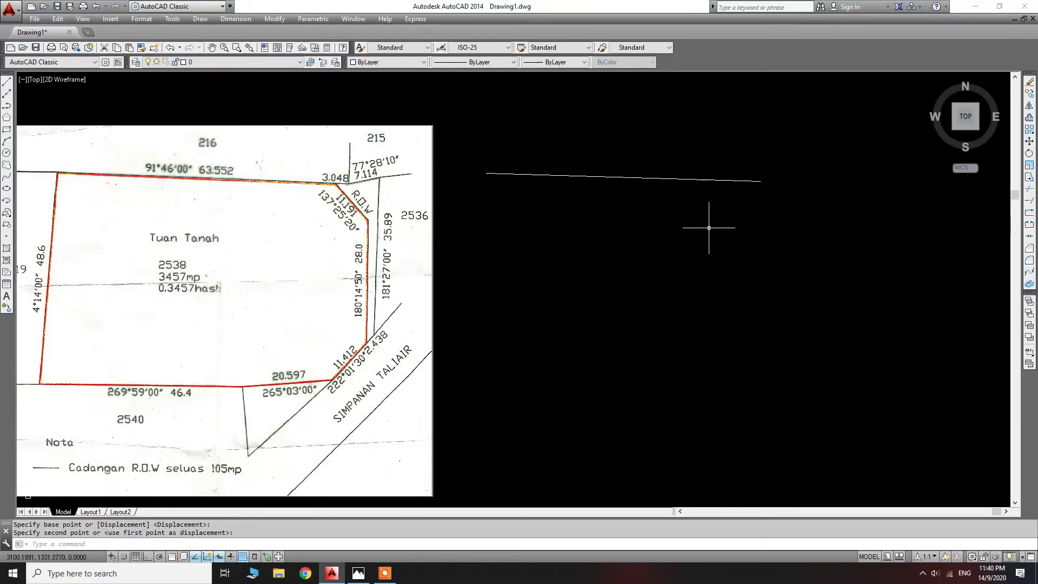
text(pl)
key(Return)
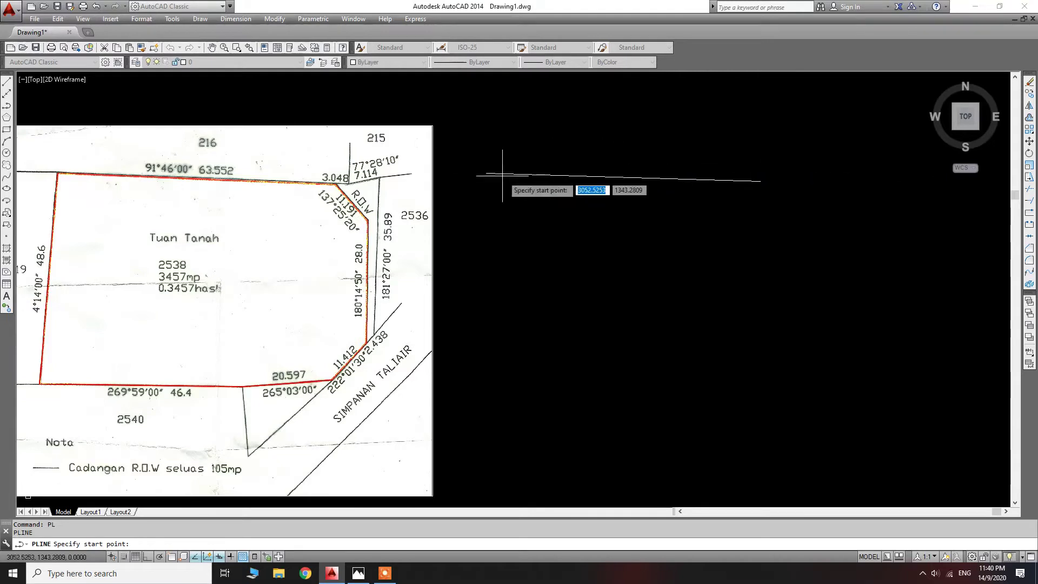
With object snap on, draw the 11.191 side at 137°25'20" from the first side's end
key(F3)
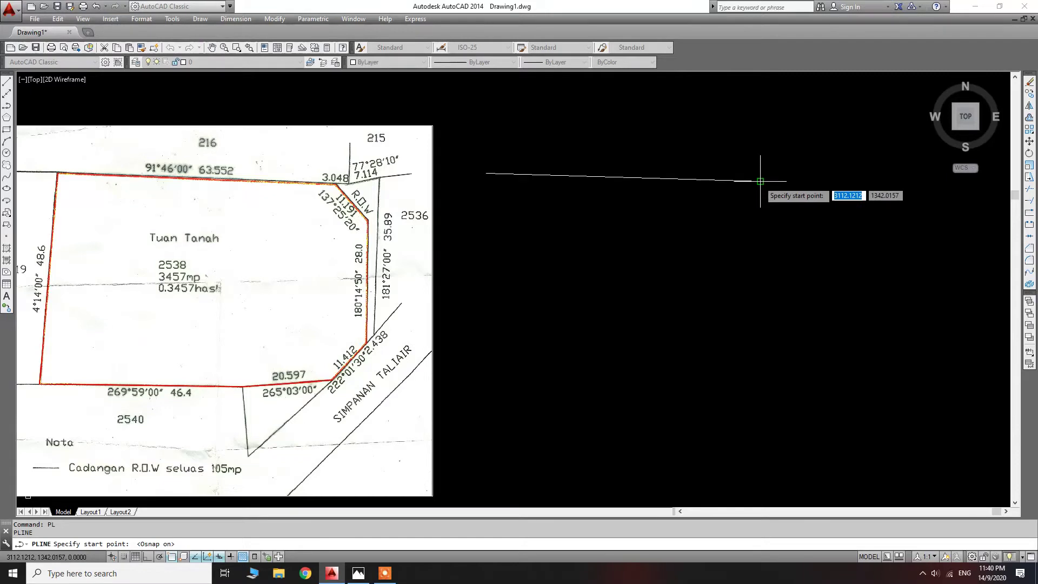
click(760, 181)
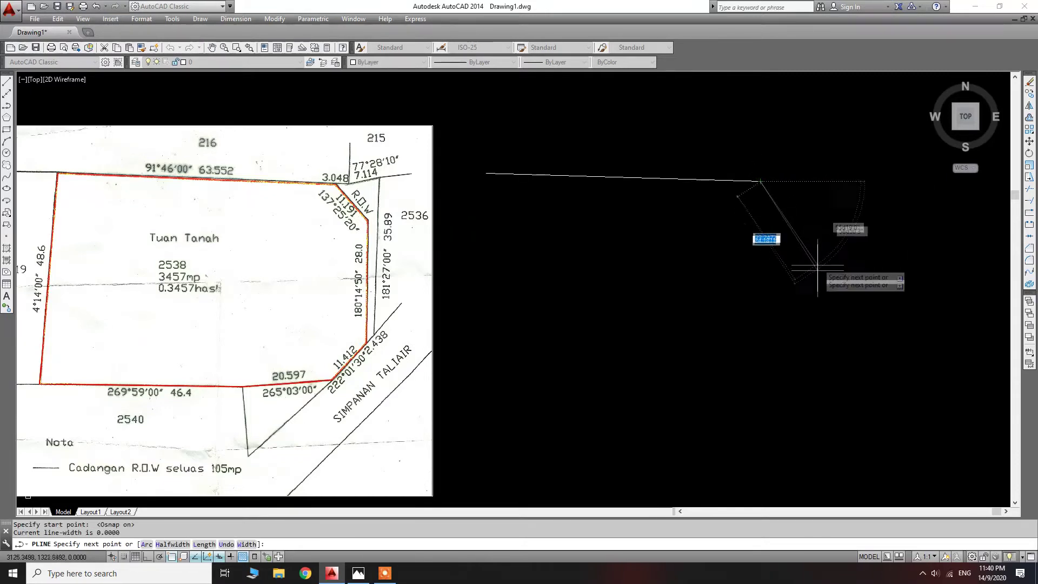
text(@)
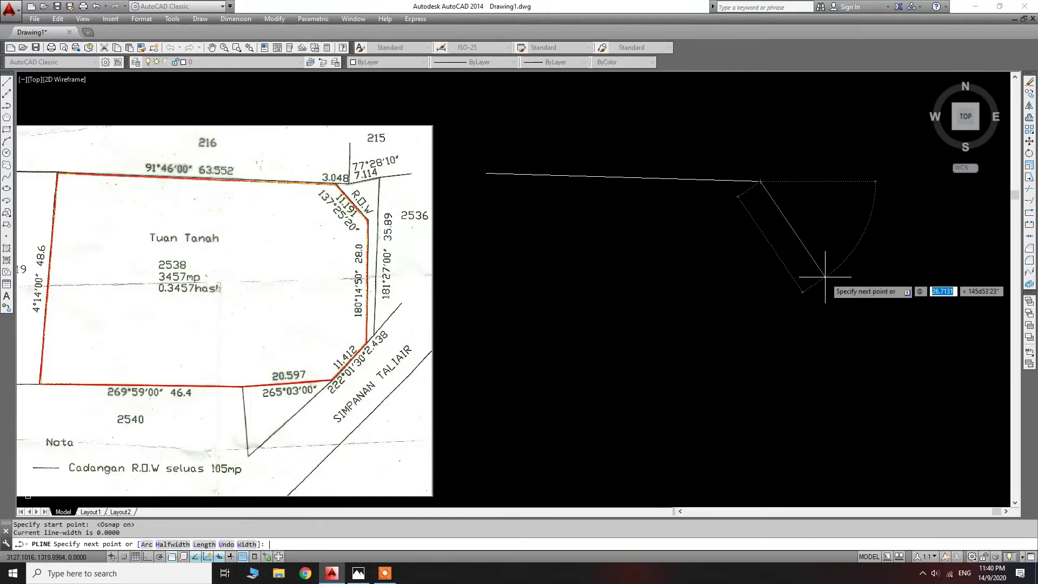
text(11)
text(.191)
key(Tab)
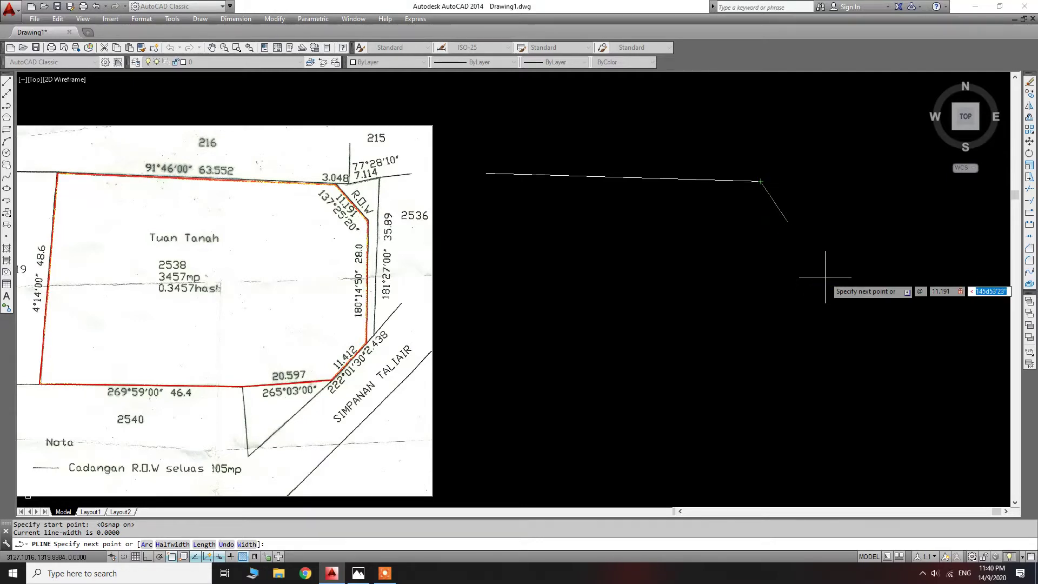
text(1)
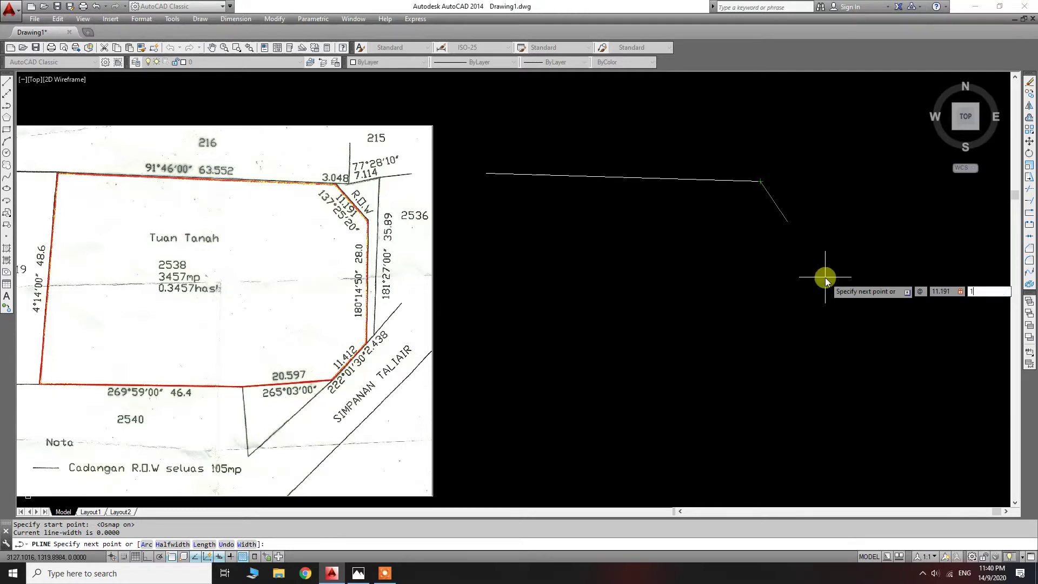
text(37d)
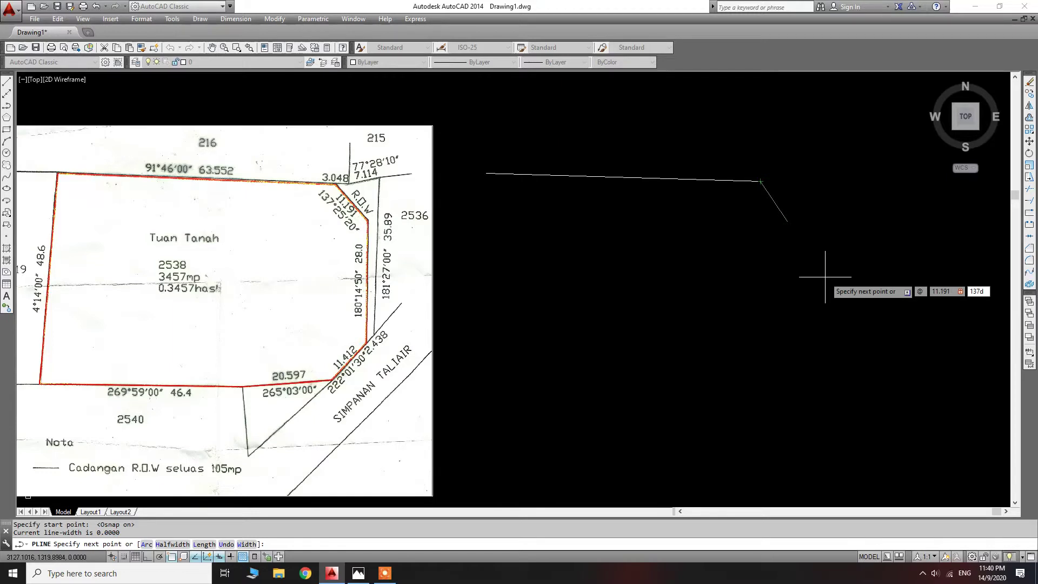
text(25'20")
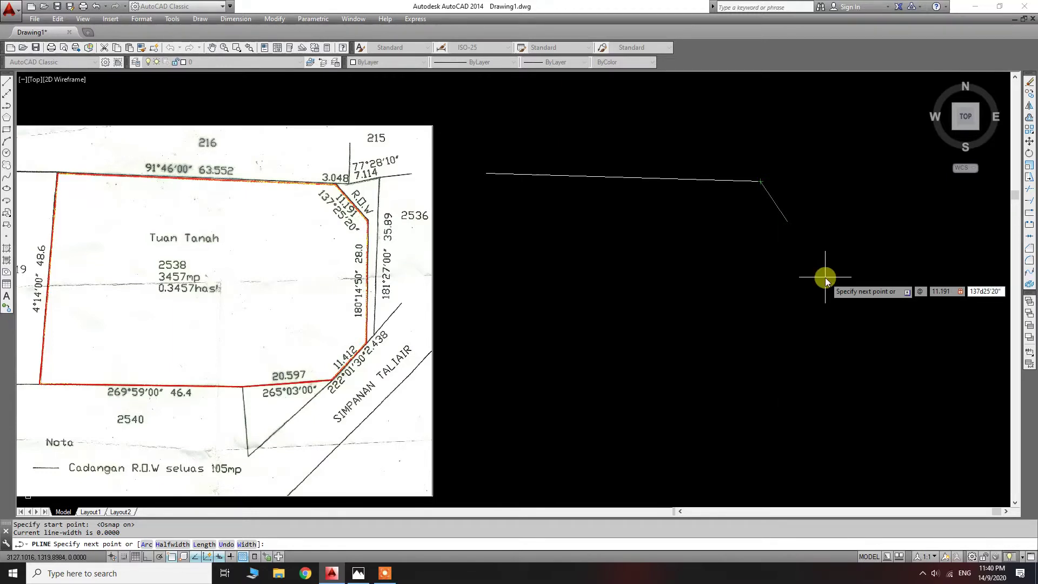
key(Return)
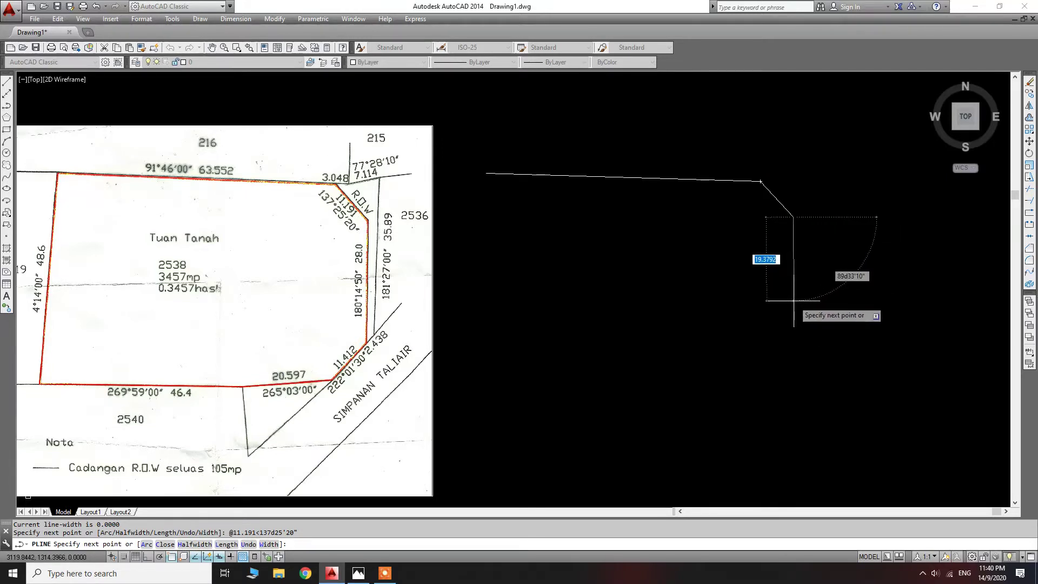
Add the 28.0 boundary side at 180°14'50"
text(@)
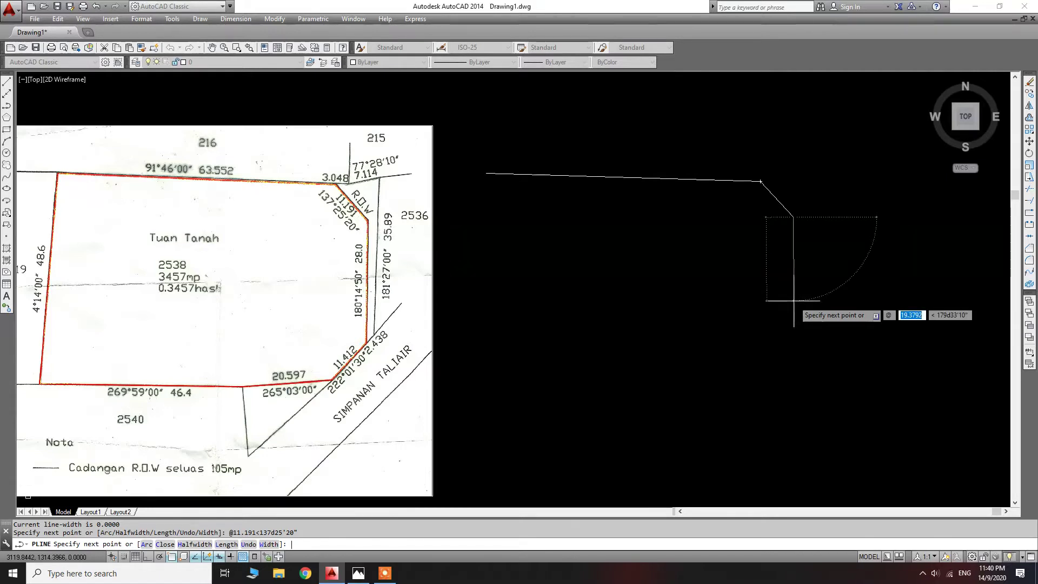
text(28.)
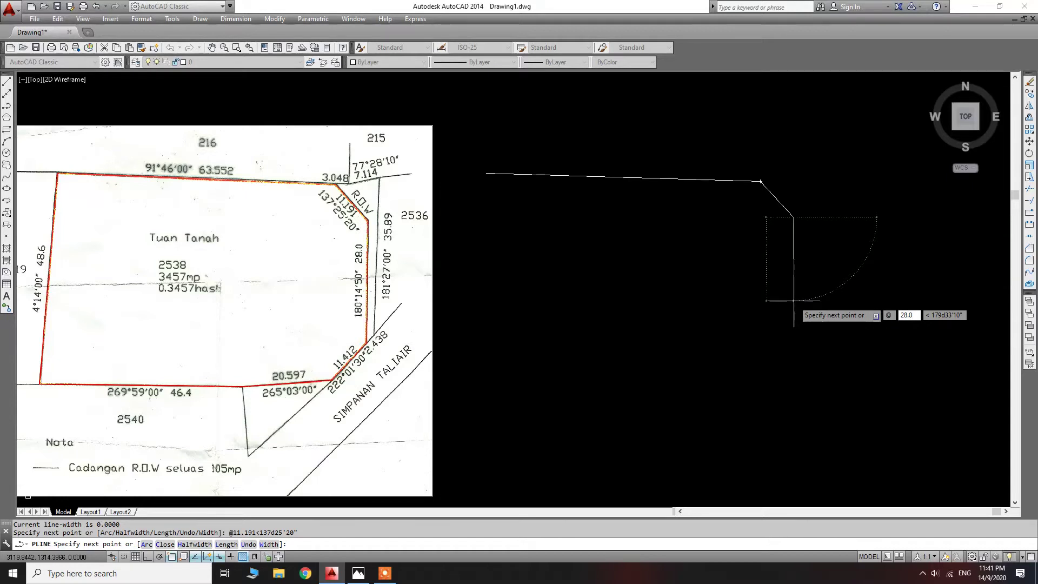
key(Tab)
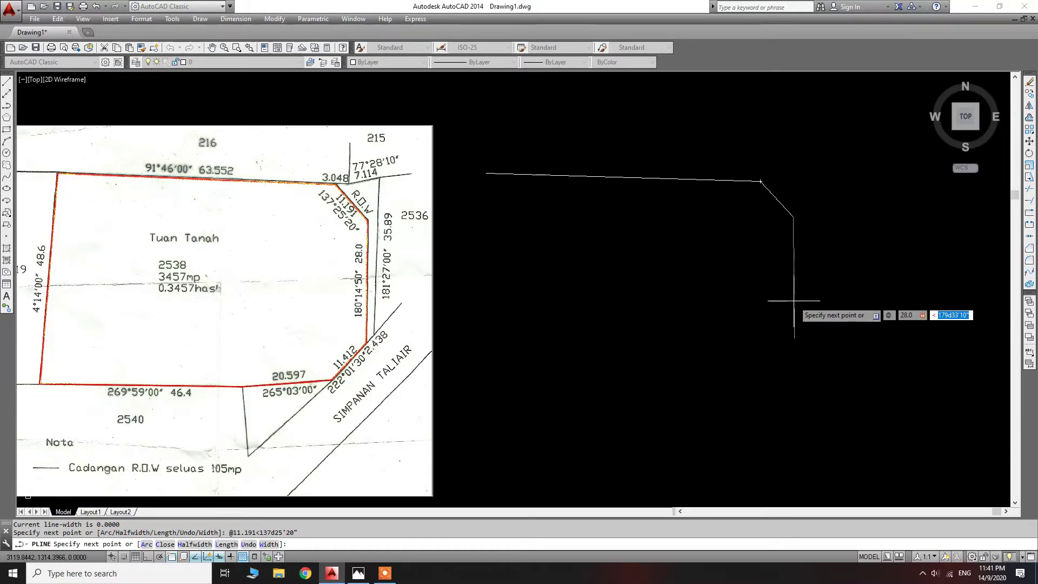
text(18)
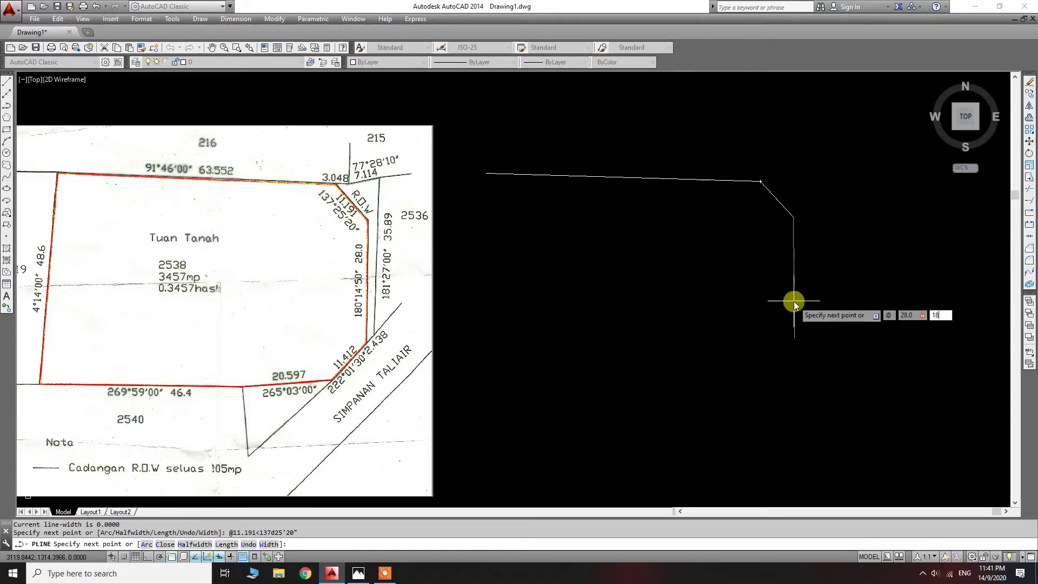
text(0d1)
text(4'50")
key(Return)
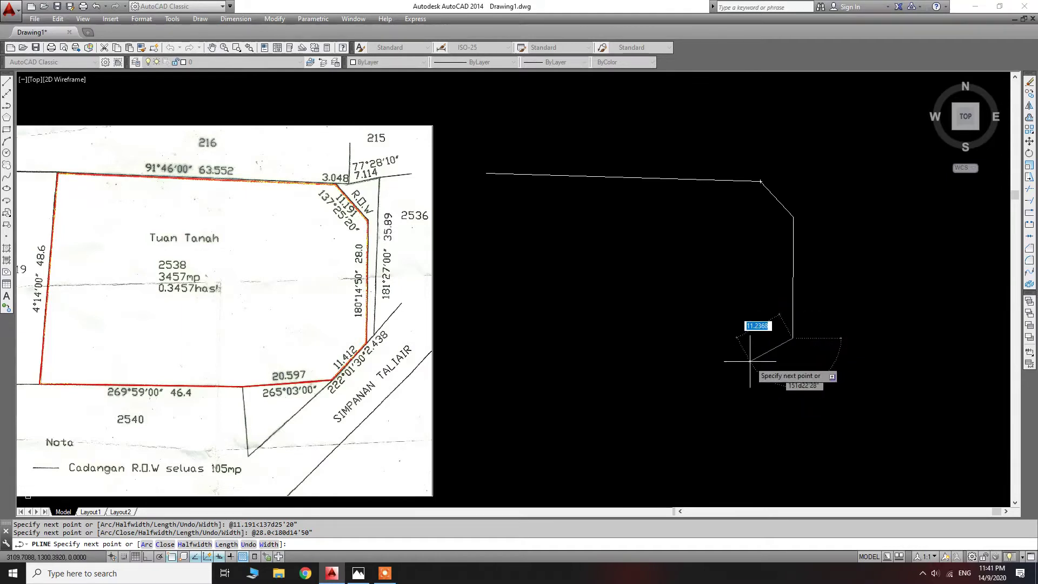
Add the 11.412 side at 222°01'30" and the 20.597 side at 265°03'00"
text(@)
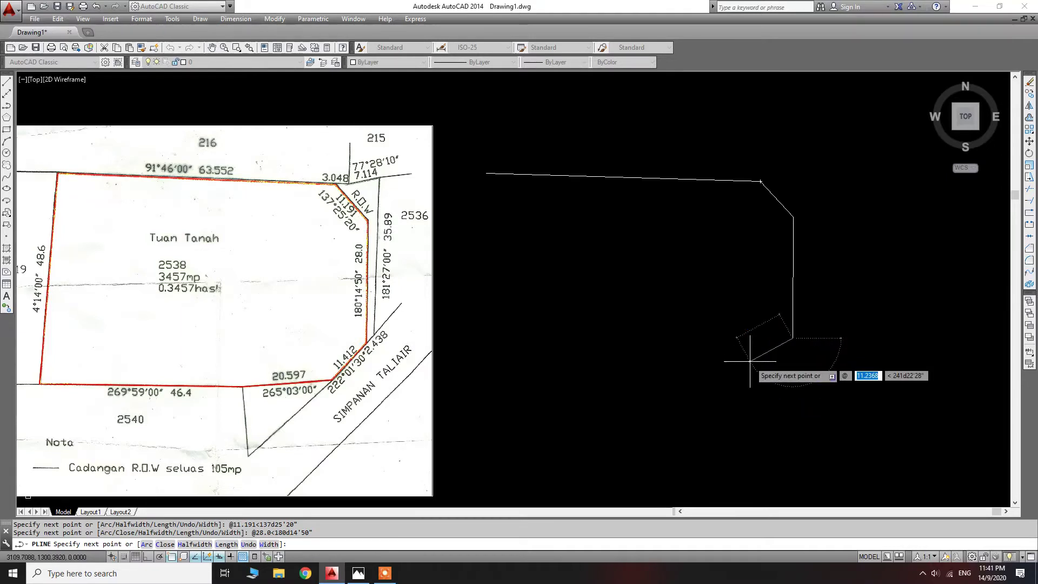
text(11.)
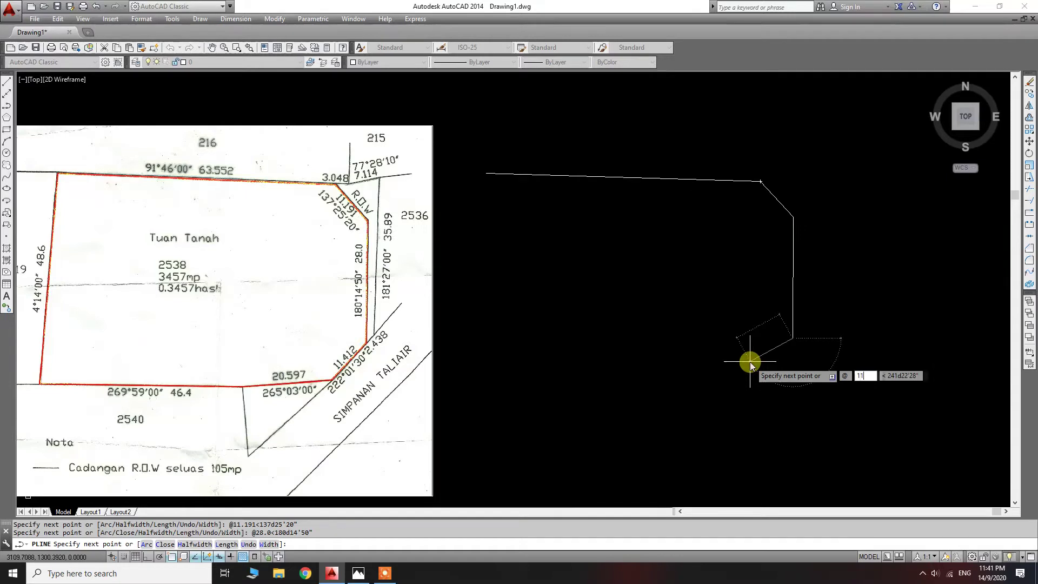
text(12)
key(Tab)
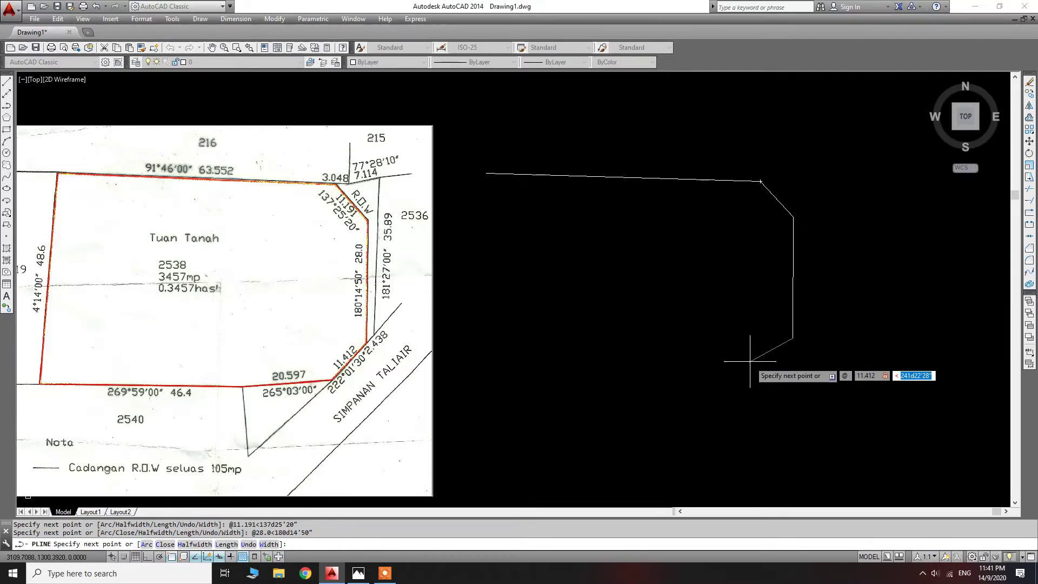
text(22d)
text(01)
text('30)
key(Return)
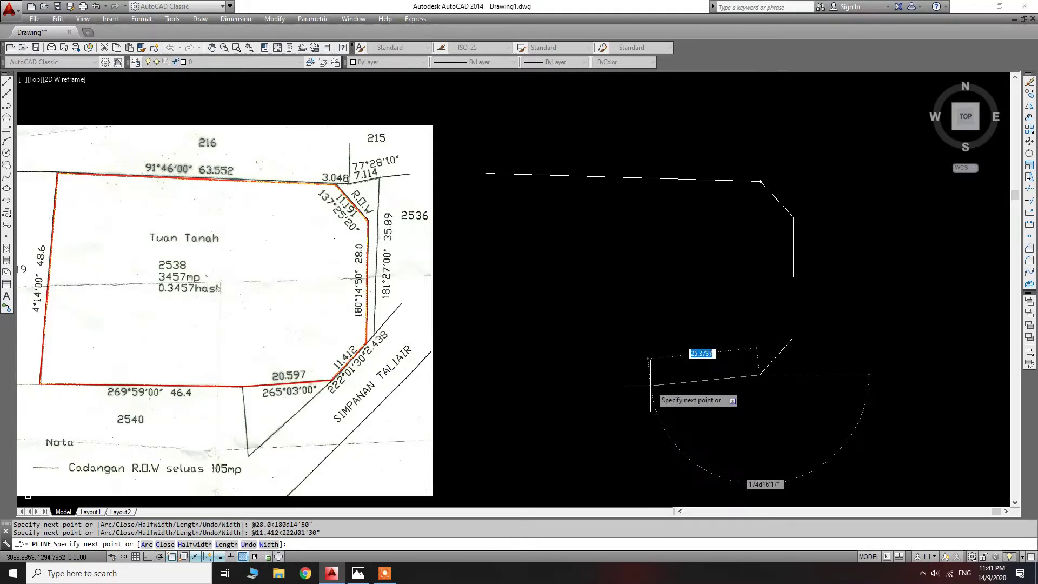
text(@20.597)
key(Tab)
text(265d03'00")
key(Return)
Add the 46.4 side at 269°59'00" and the closing 48.6 side at 4°14'00"
text(@46.4)
key(Tab)
text(269)
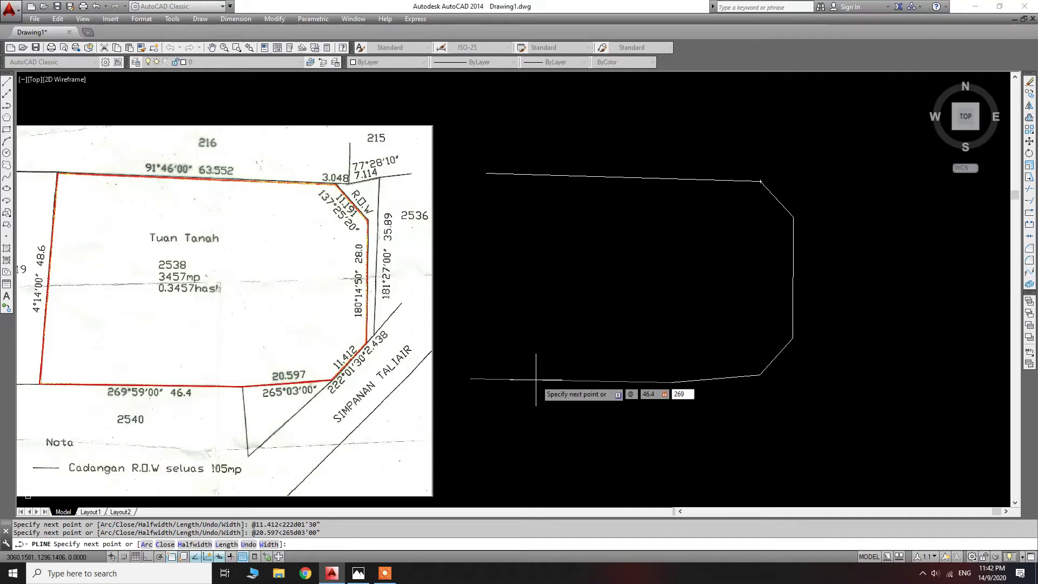
text(d59'00")
key(Return)
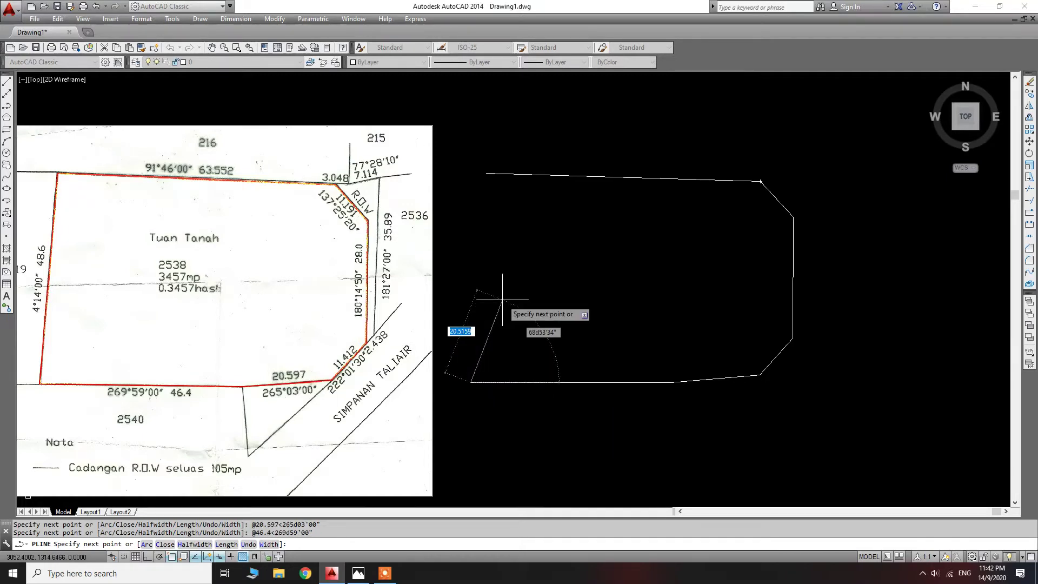
text(@48.6)
key(Tab)
text(4d14'00")
key(Return)
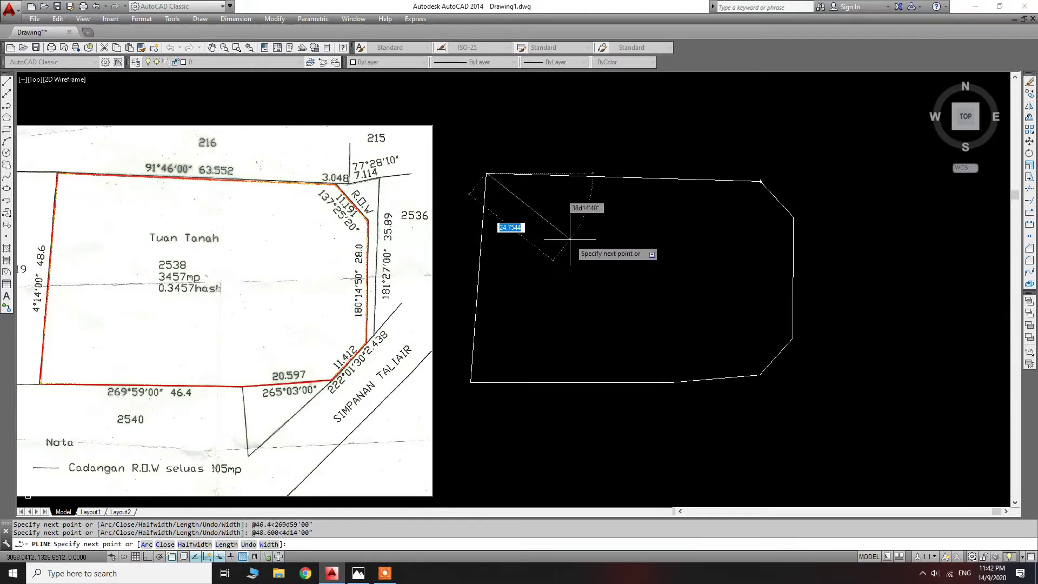
key(Return)
click(708, 210)
Join all the boundary edges into a single polyline
click(674, 157)
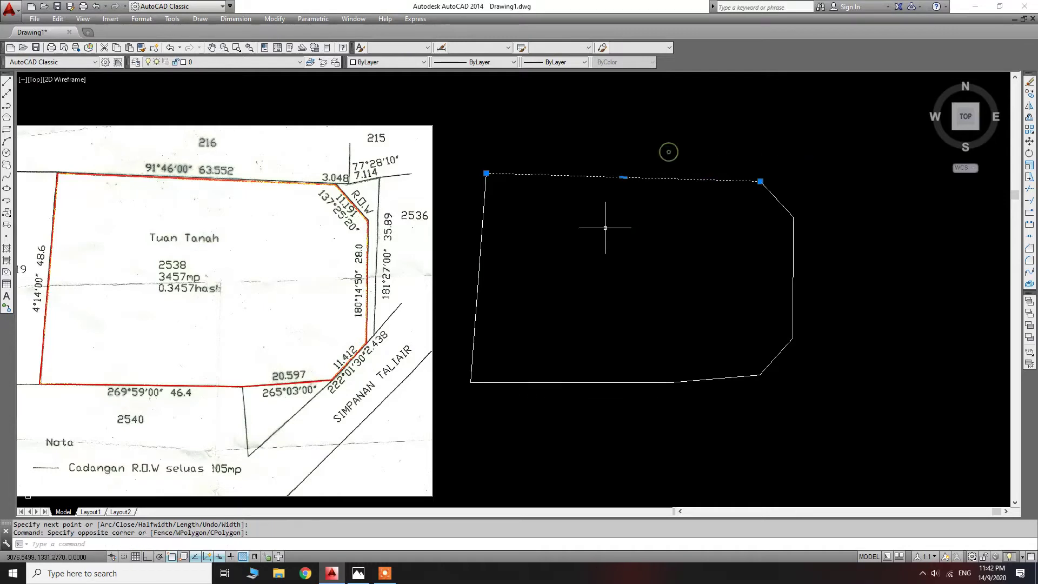
text(j)
key(Return)
click(799, 190)
click(749, 218)
Move the joined boundary further right of the scanned plan
click(732, 176)
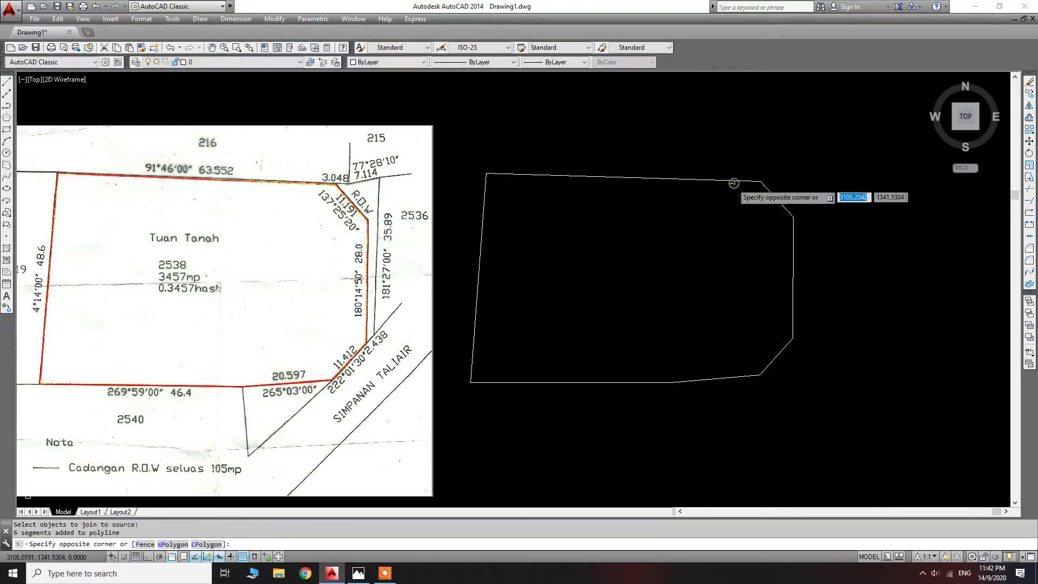
click(694, 209)
text(m)
key(Return)
click(623, 241)
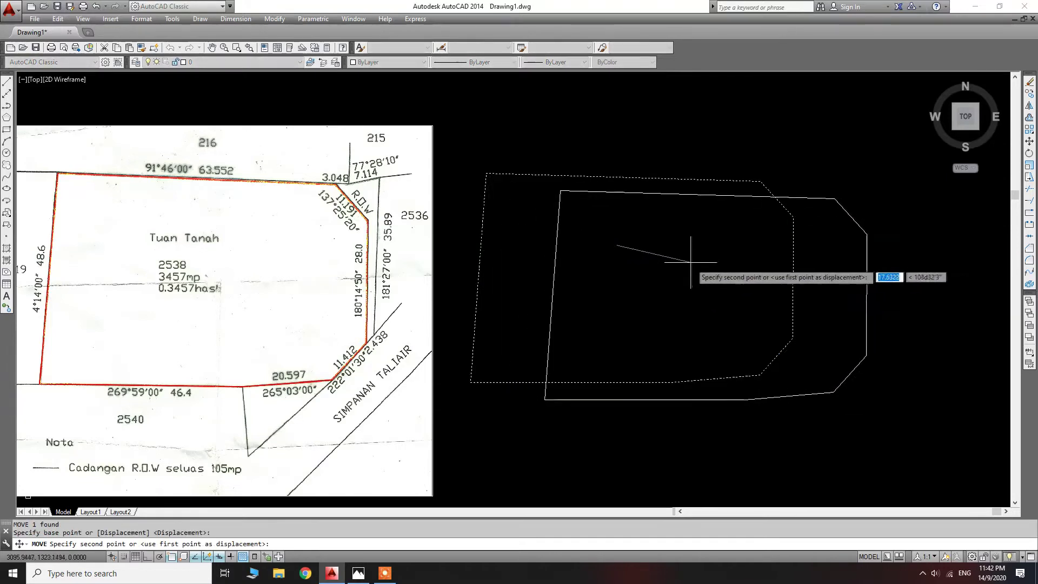
click(698, 258)
key(Escape)
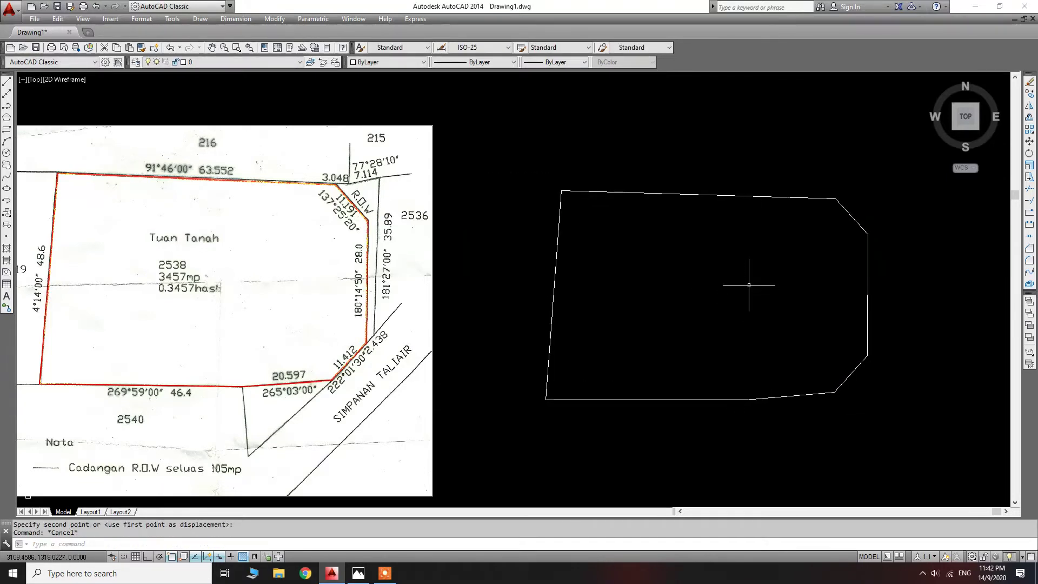
scroll(711, 280, down, 2)
scroll(717, 277, up, 2)
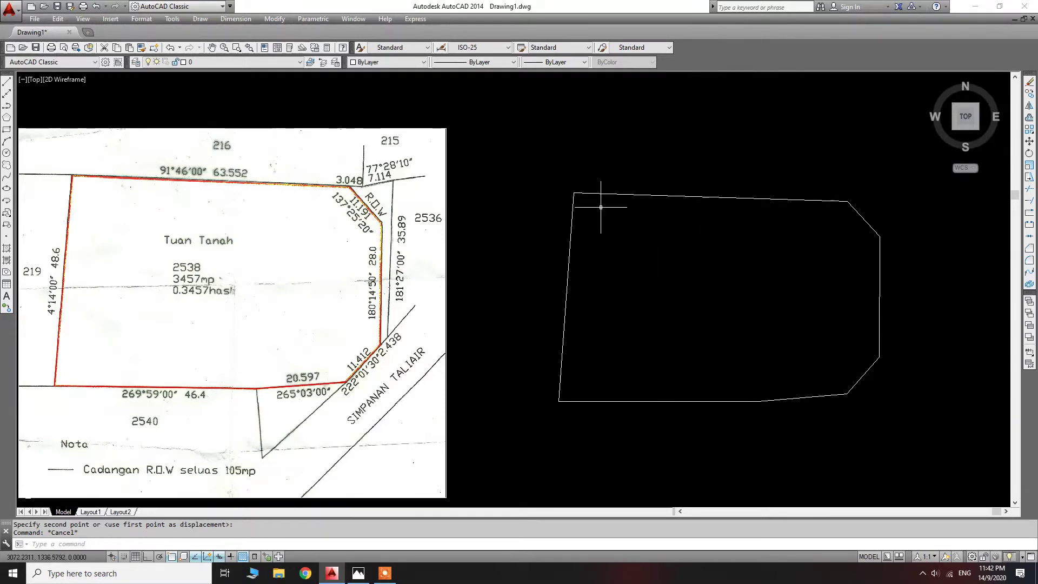
Draw a small circle centred on the lot's top-left corner
text(c)
key(Return)
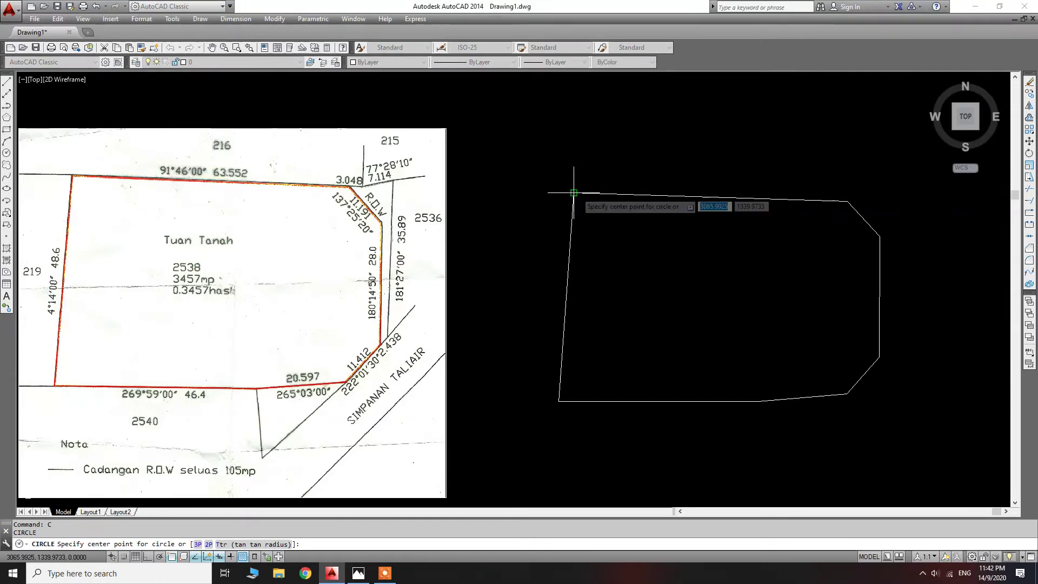
click(575, 193)
scroll(574, 192, up, 2)
scroll(572, 191, up, 4)
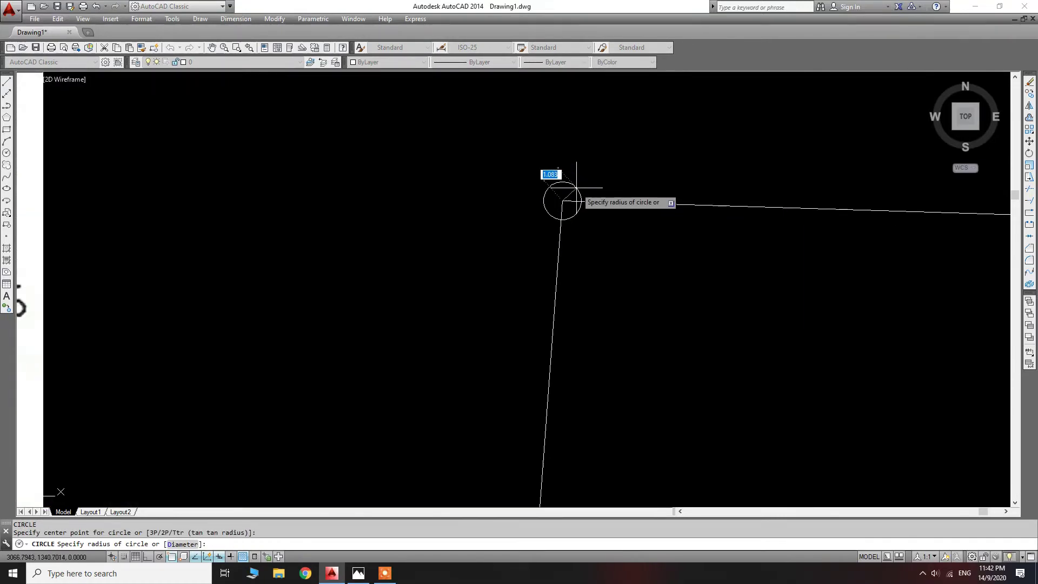
click(574, 189)
Copy the marker circle onto the next two boundary vertices
click(607, 195)
click(544, 174)
text(co)
key(Return)
click(557, 203)
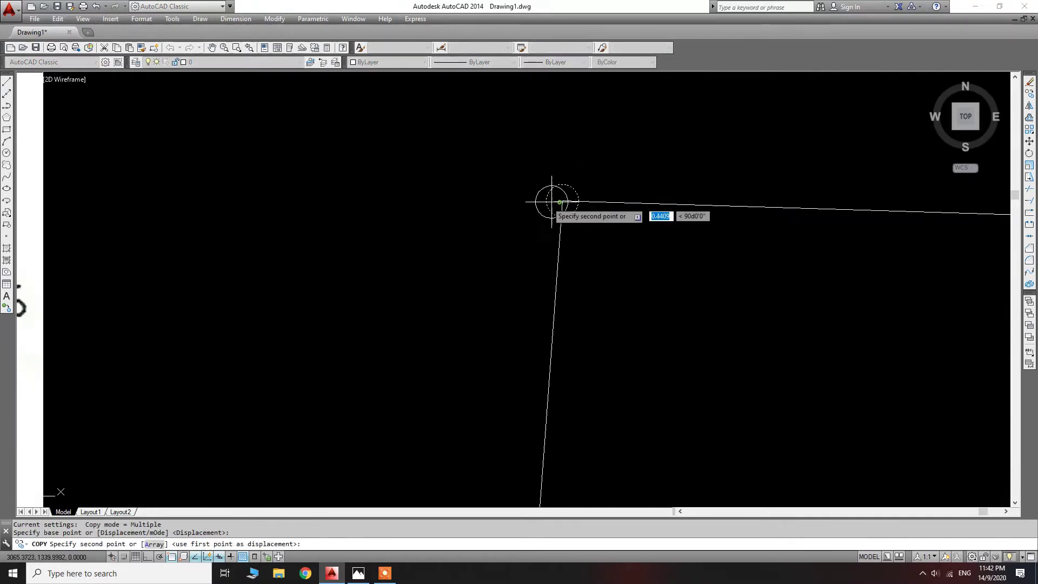
scroll(427, 204, down, 6)
scroll(531, 199, up, 5)
scroll(535, 200, up, 2)
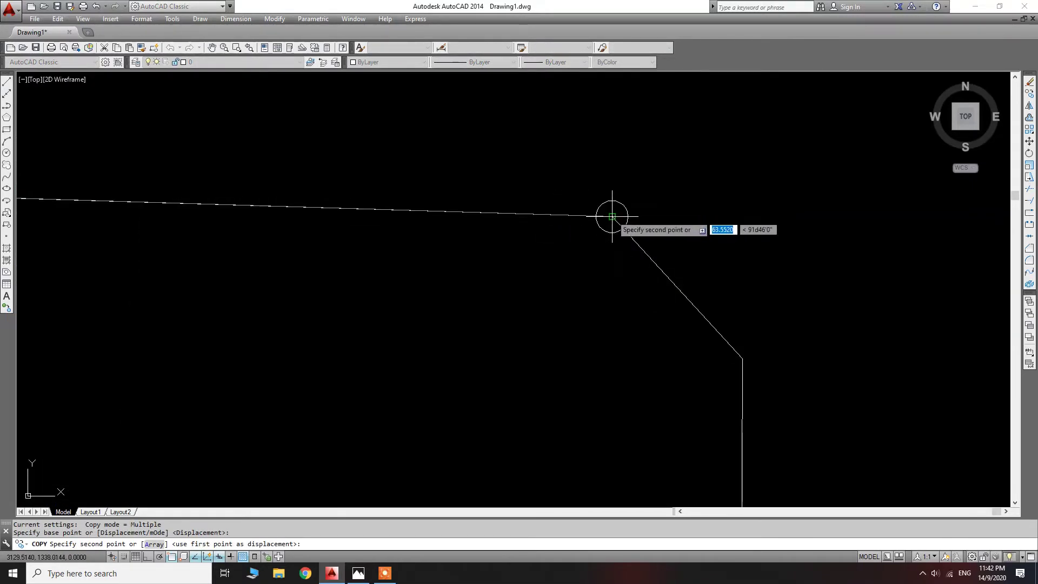
click(613, 218)
scroll(600, 173, down, 2)
scroll(649, 238, up, 2)
click(652, 242)
Place circle copies on the remaining vertices, including the bottom corner, then end copying
scroll(657, 260, down, 3)
scroll(664, 335, up, 3)
click(664, 342)
scroll(649, 349, down, 3)
scroll(640, 348, up, 3)
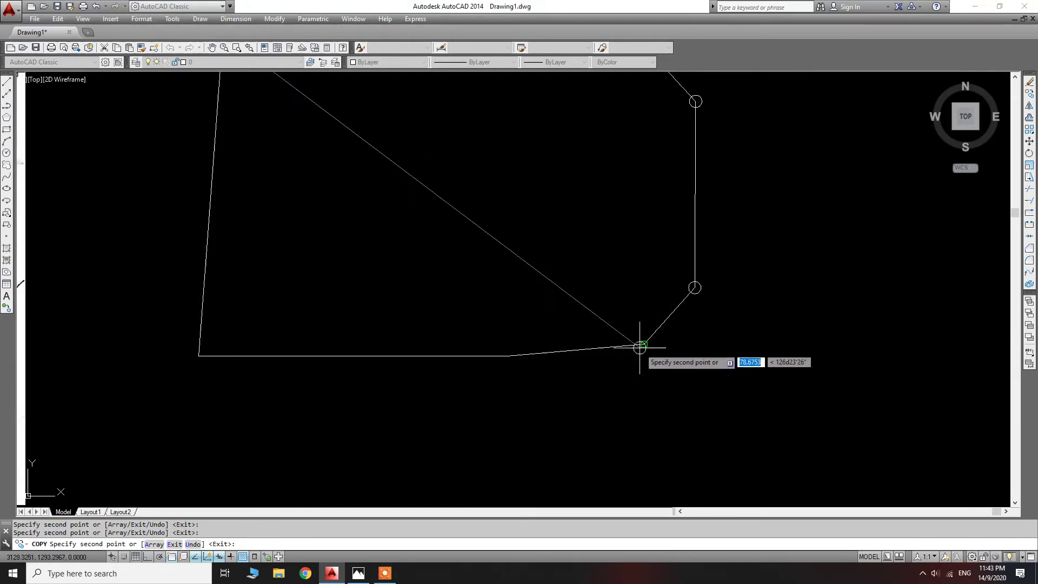
click(644, 344)
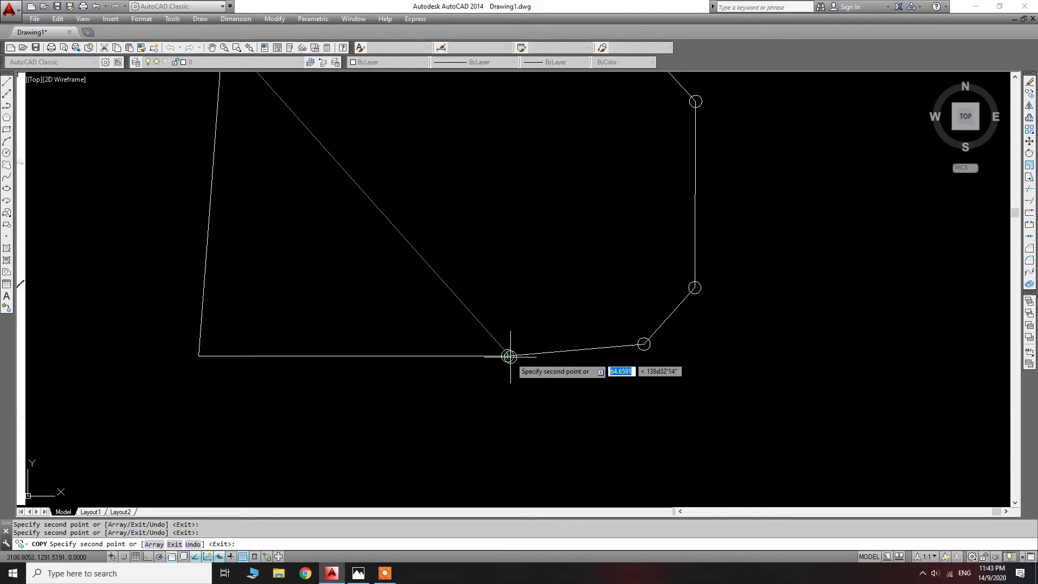
key(Escape)
scroll(403, 336, down, 2)
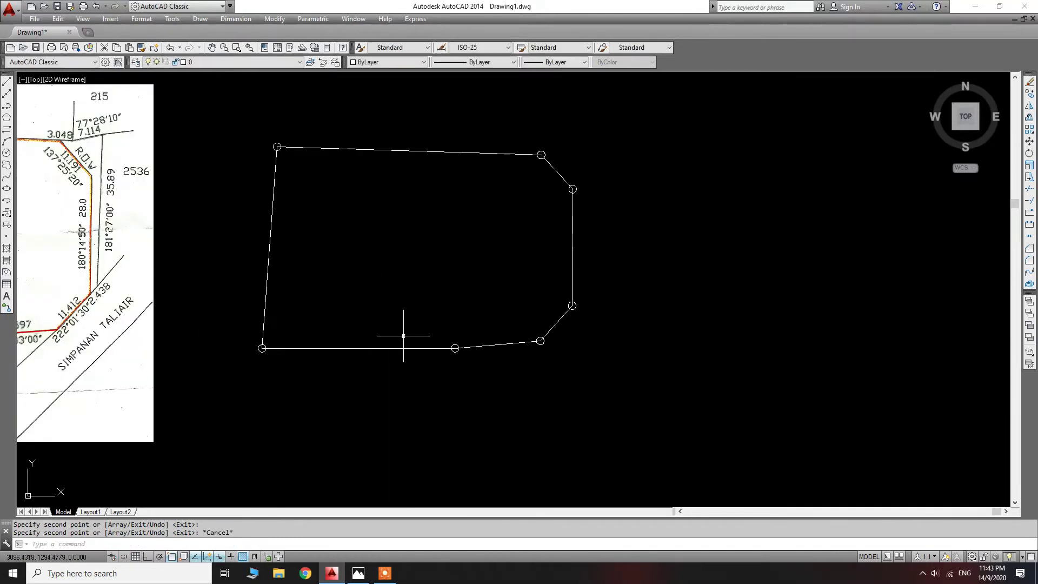
key(Escape)
scroll(564, 304, down, 2)
scroll(433, 271, up, 2)
scroll(457, 259, down, 2)
scroll(577, 270, up, 2)
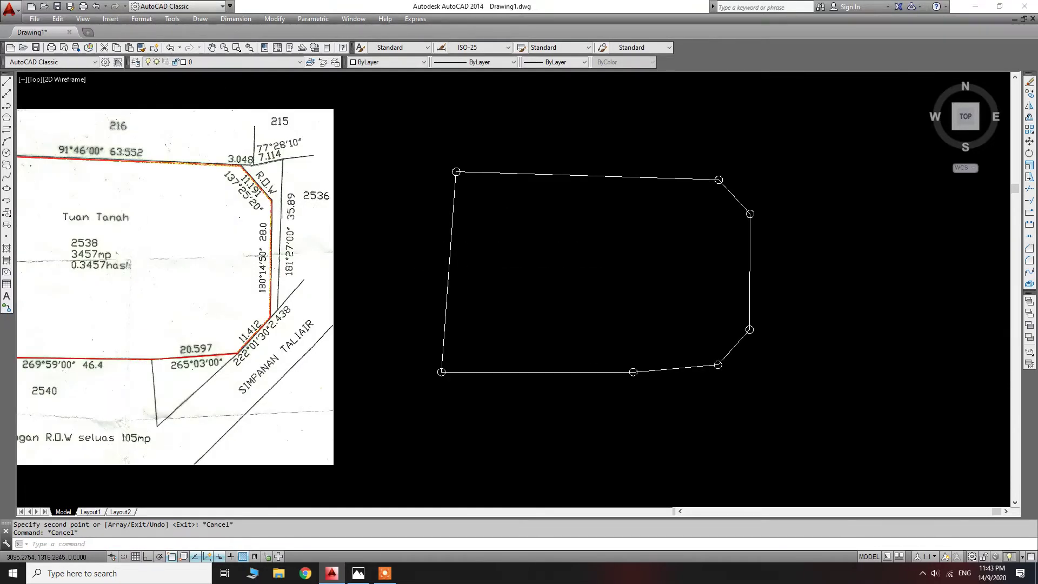
scroll(577, 269, down, 2)
scroll(482, 255, up, 2)
Add a multiline text label reading 91° 46' 00" 63.552 inside the lot outline
text(MT)
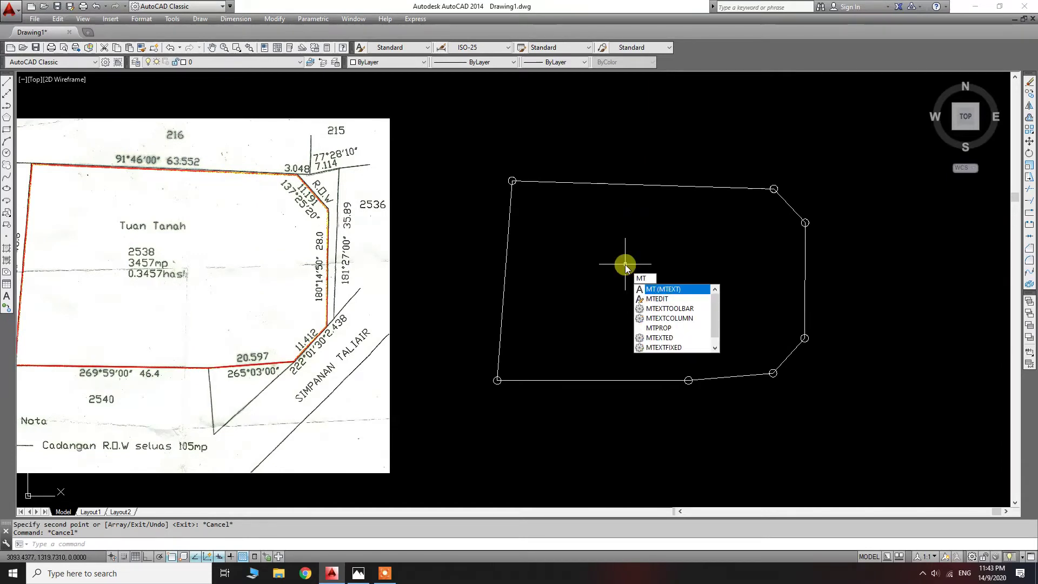
key(Return)
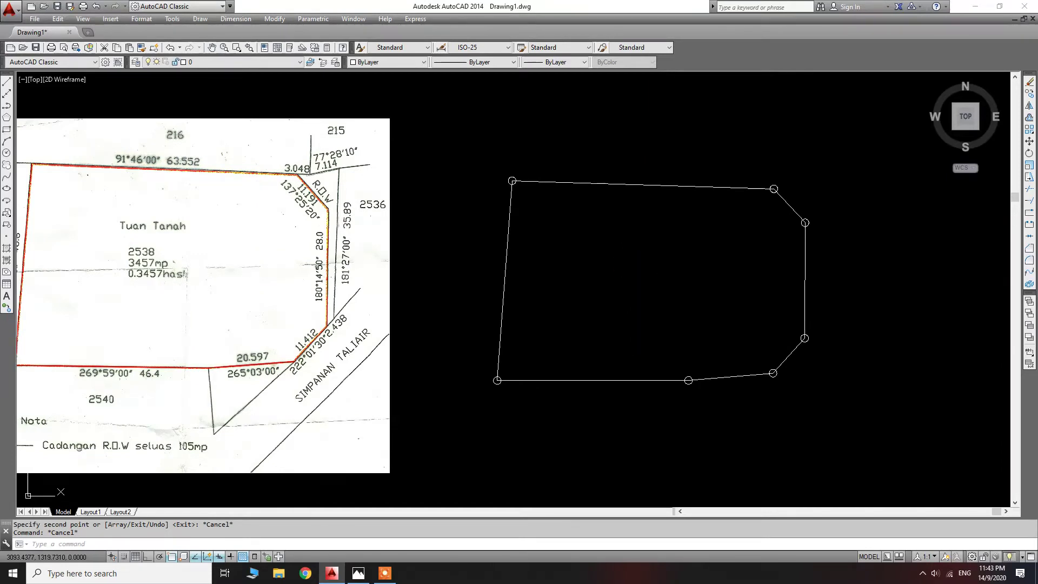
click(626, 265)
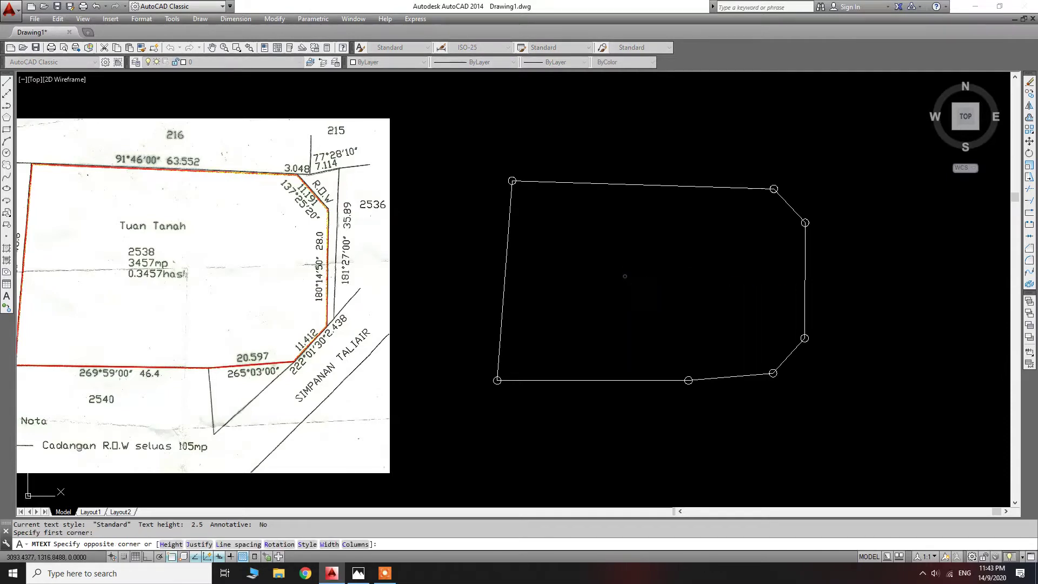
click(636, 282)
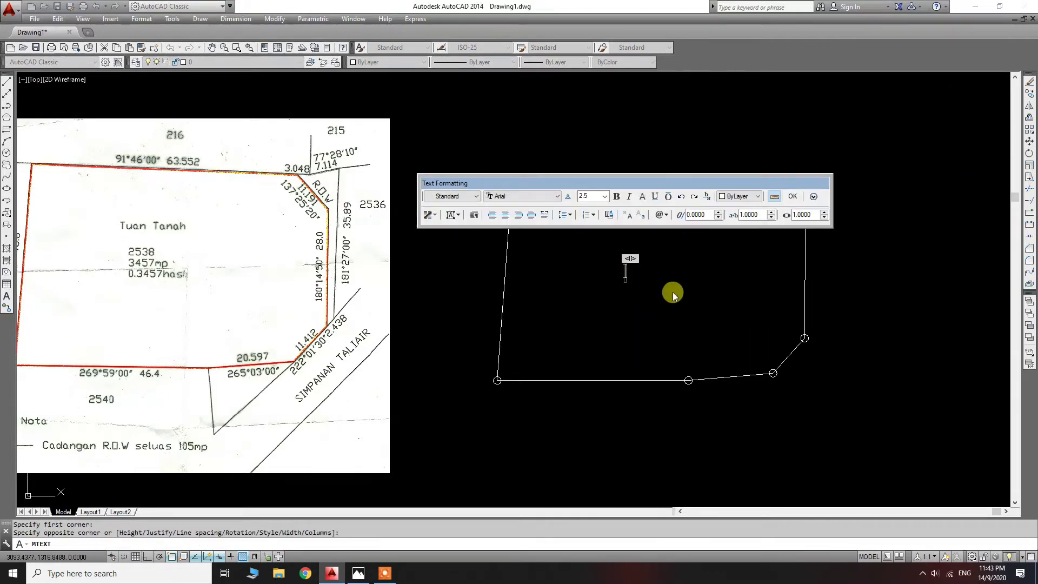
text(91)
click(814, 196)
mouse_move(860, 222)
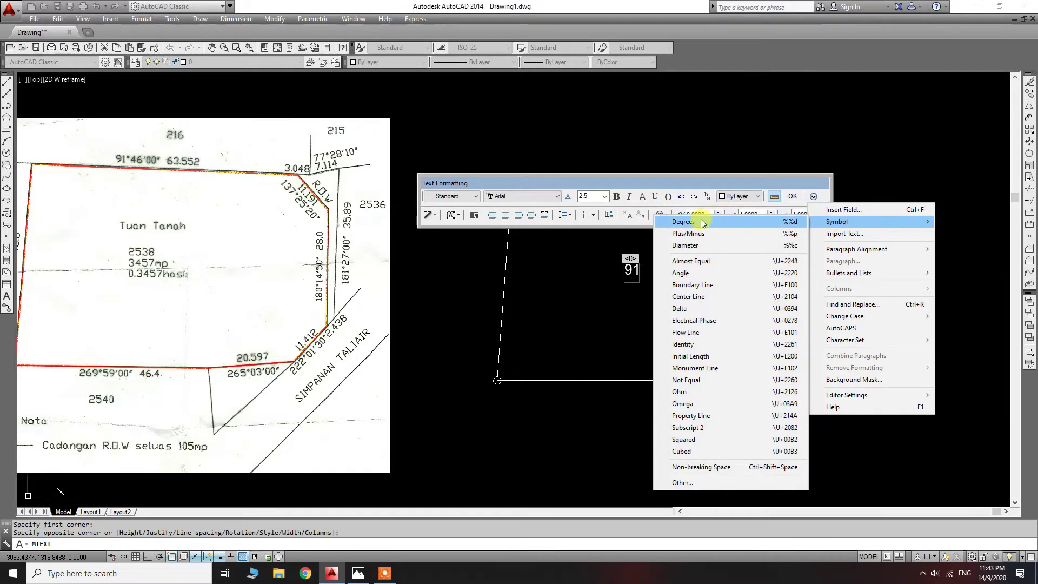
click(702, 223)
text(° 46' 00"  63)
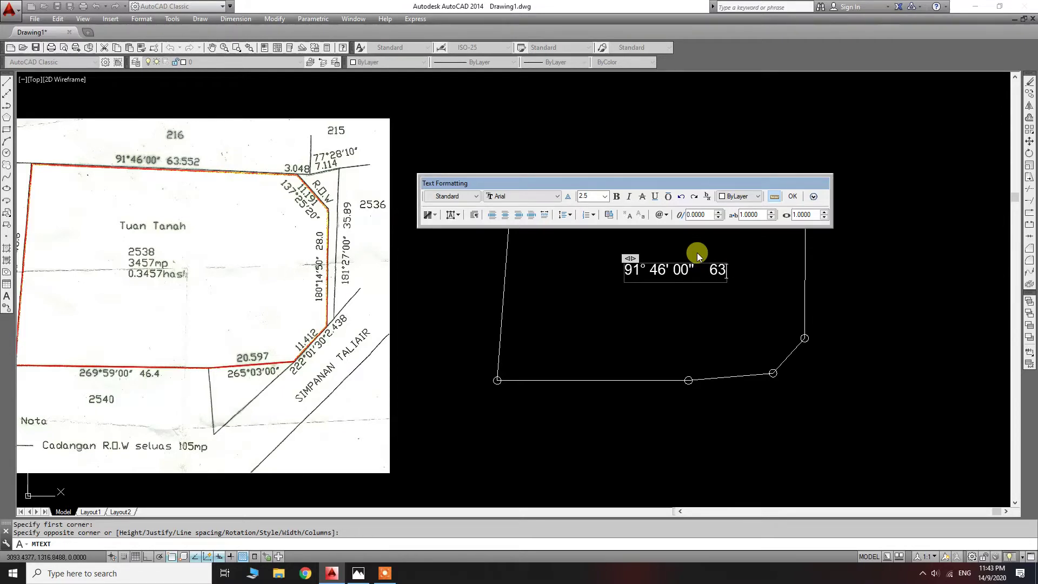
text(.552)
click(697, 252)
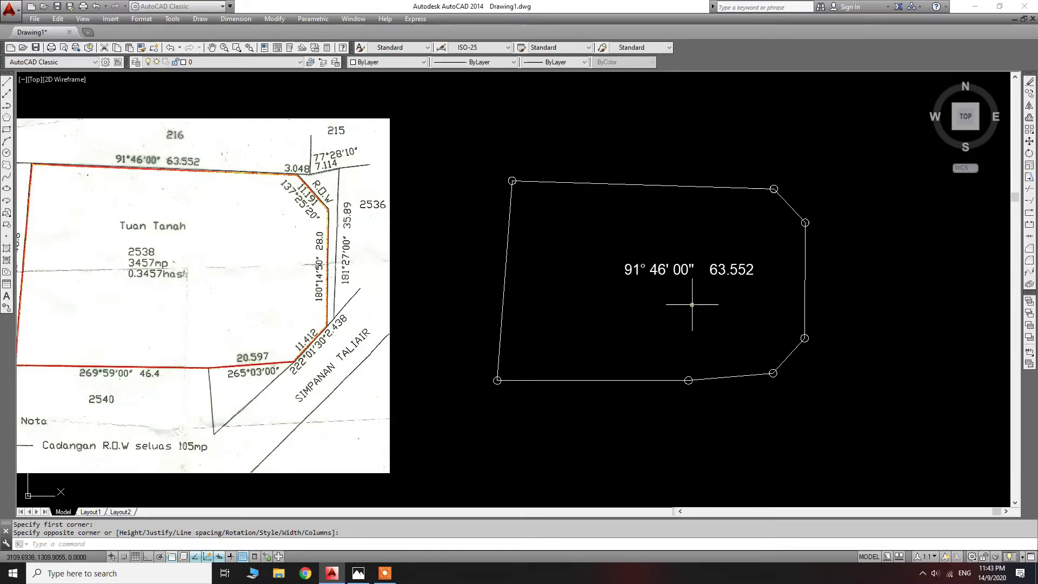
Select the new bearing label and begin moving it
click(723, 265)
text(m)
key(Return)
click(711, 278)
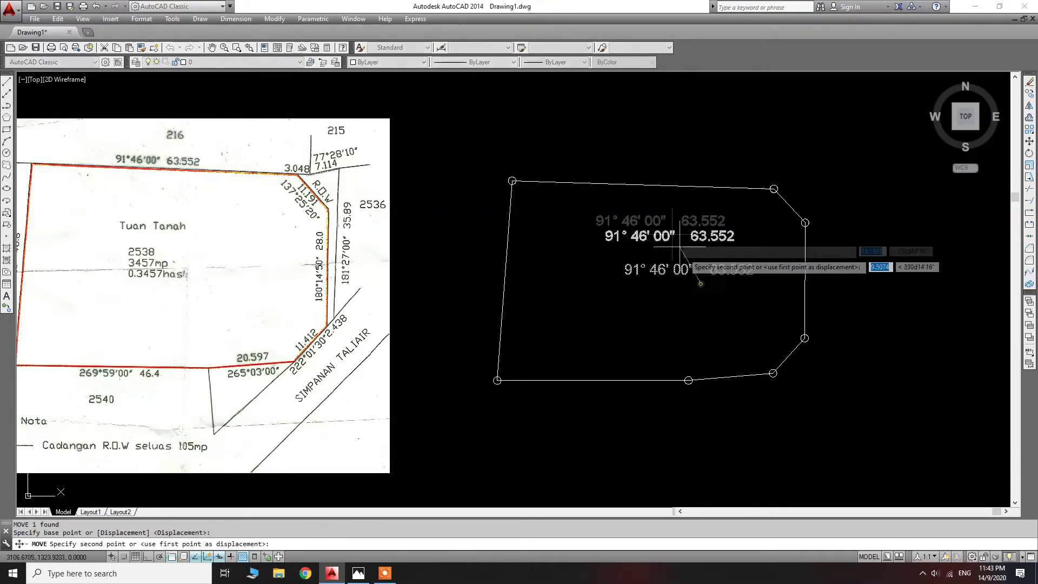
Drop the bearing label at the top edge and reduce its text height to 1.5
scroll(648, 199, up, 2)
click(667, 185)
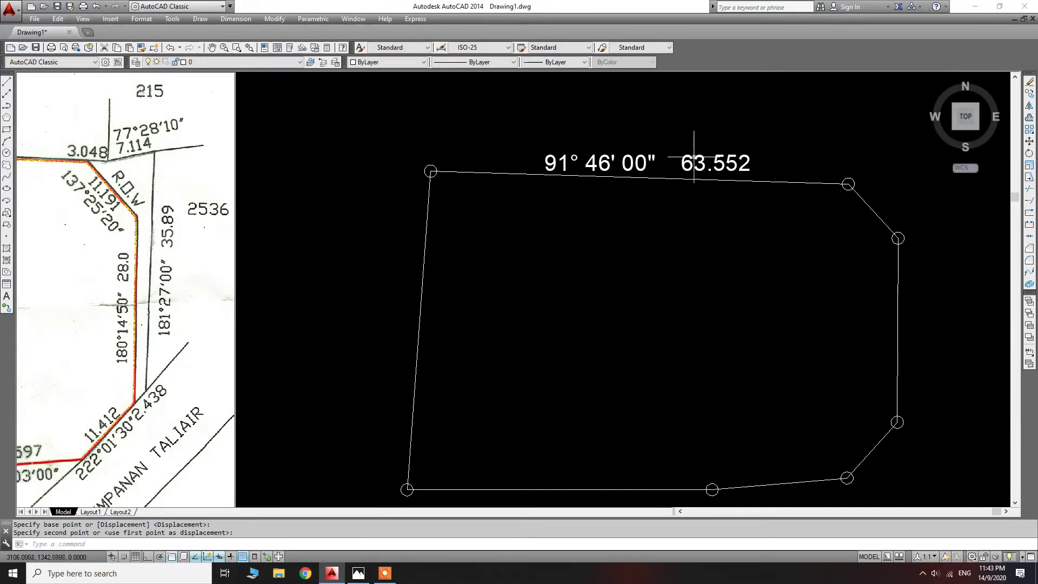
double_click(739, 158)
drag(740, 158, 544, 163)
text(1.5)
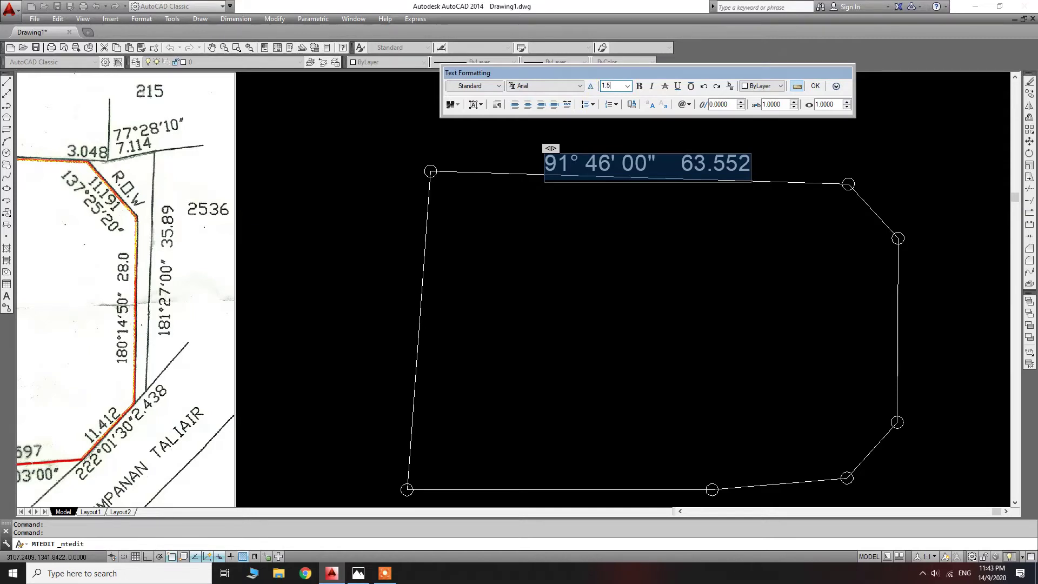
key(Return)
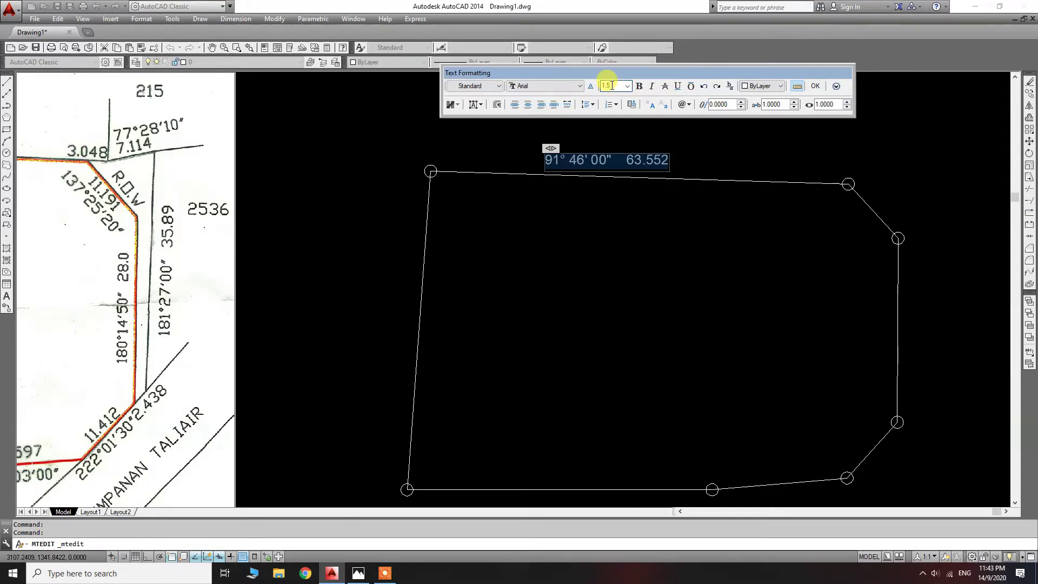
click(652, 200)
Rotate the bearing label to match the angle of the top edge
click(644, 166)
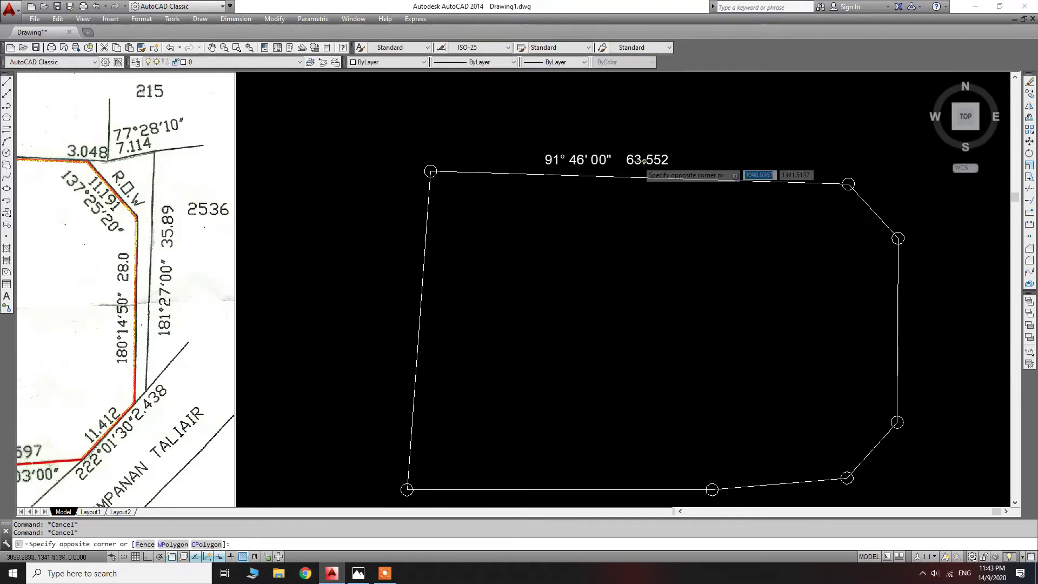
scroll(644, 165, up, 3)
click(563, 132)
text(ro)
key(Return)
click(522, 154)
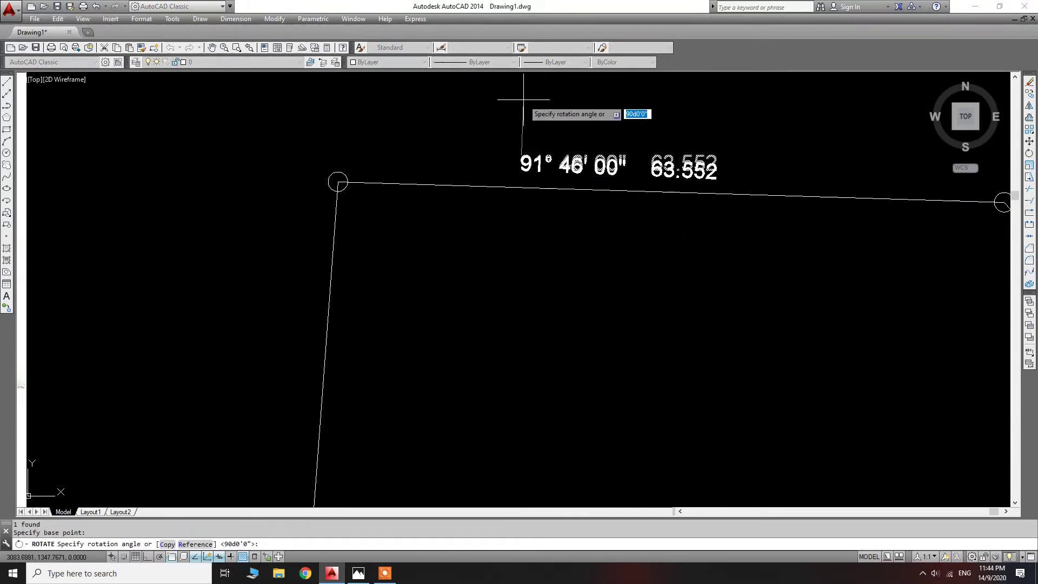
click(523, 99)
Move the rotated label to sit just above the top boundary edge
click(573, 165)
text(m)
key(Return)
click(587, 231)
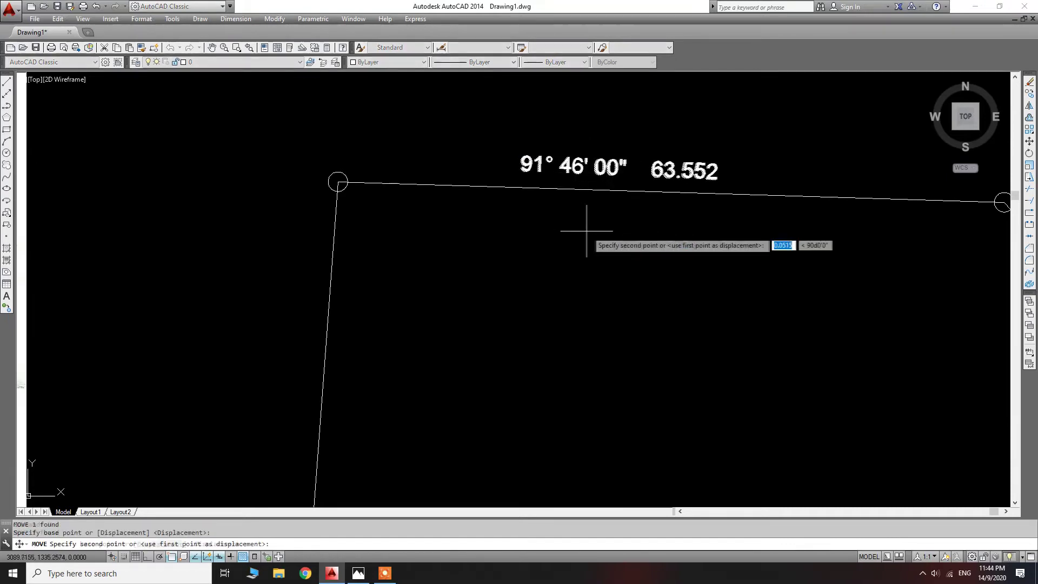
click(666, 234)
scroll(631, 232, down, 5)
scroll(656, 238, up, 3)
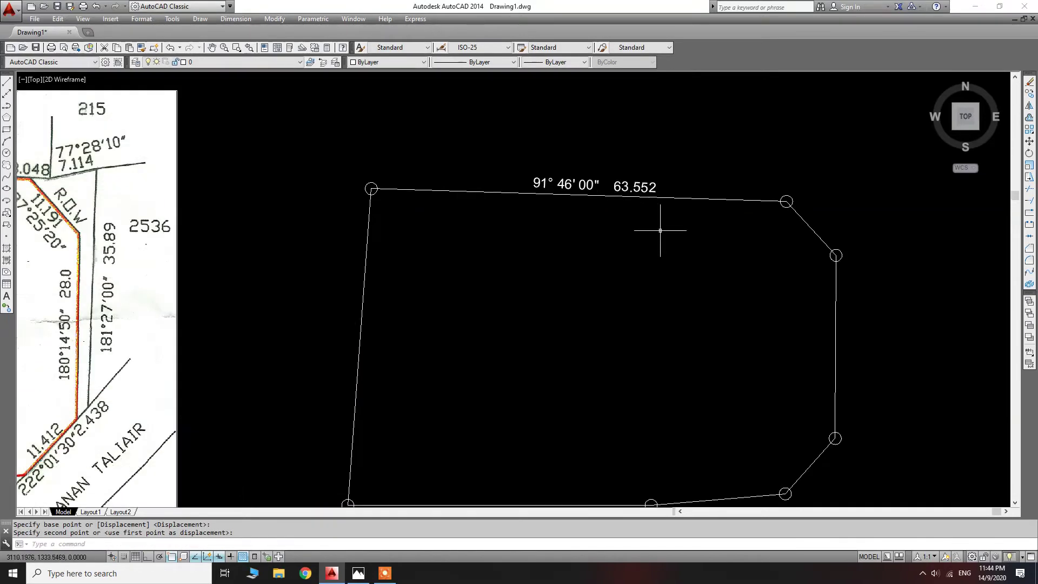
Begin copying the top-edge bearing label from a chosen base point
click(631, 186)
text(co)
key(Return)
click(615, 184)
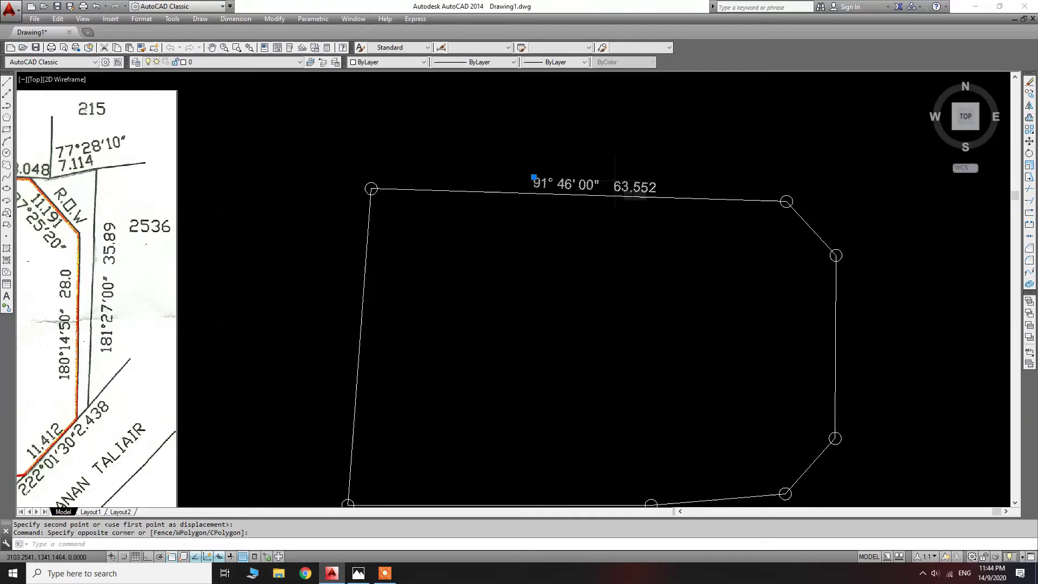
scroll(570, 186, down, 2)
scroll(574, 187, up, 2)
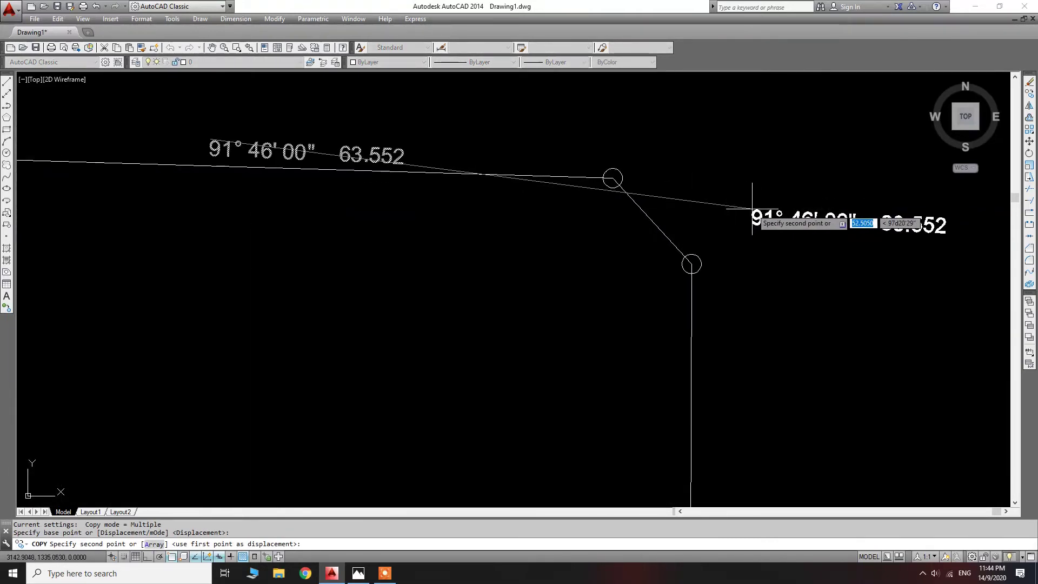
Place a label copy by the upper diagonal with distance 11.191, centred on two lines
click(749, 213)
key(Escape)
key(Escape)
scroll(749, 212, down, 4)
scroll(428, 224, up, 2)
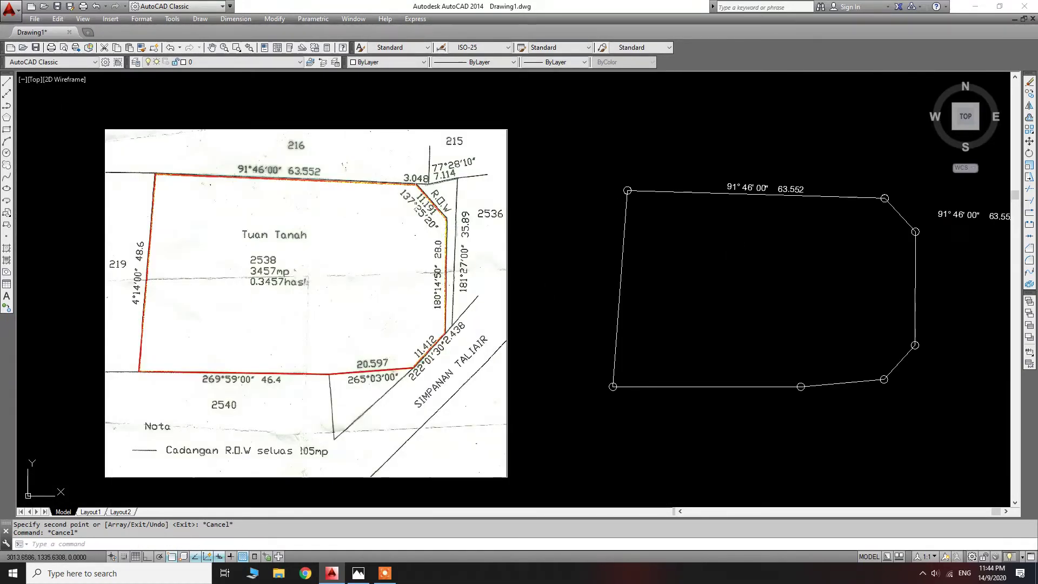
scroll(574, 196, down, 2)
scroll(891, 246, up, 2)
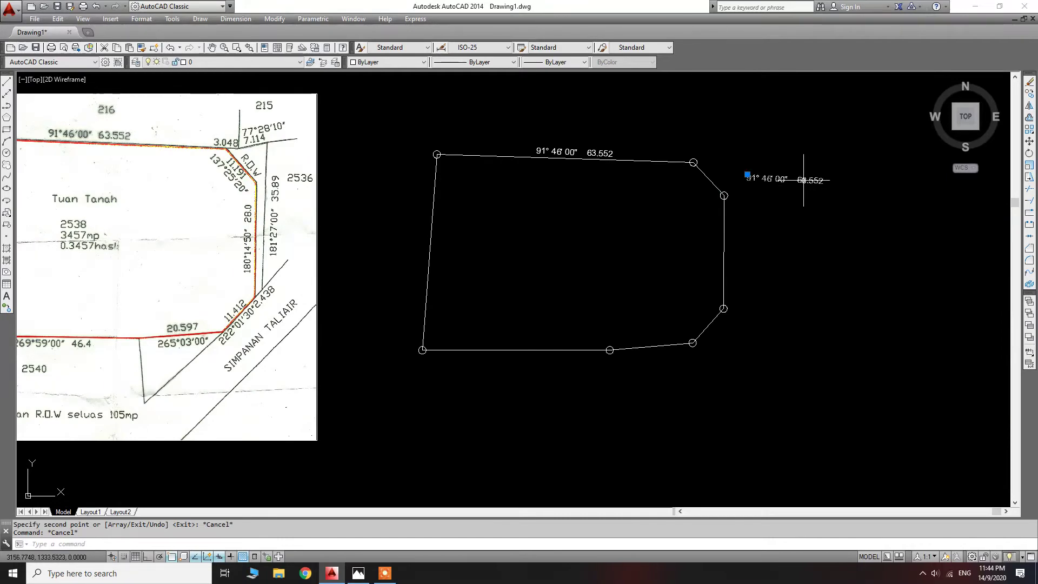
double_click(804, 180)
scroll(858, 196, down, 1)
scroll(858, 196, up, 1)
double_click(822, 188)
text(11.191)
click(806, 186)
key(Return)
scroll(788, 188, up, 2)
key(ctrl+a)
click(664, 126)
scroll(796, 191, down, 2)
drag(759, 188, 733, 189)
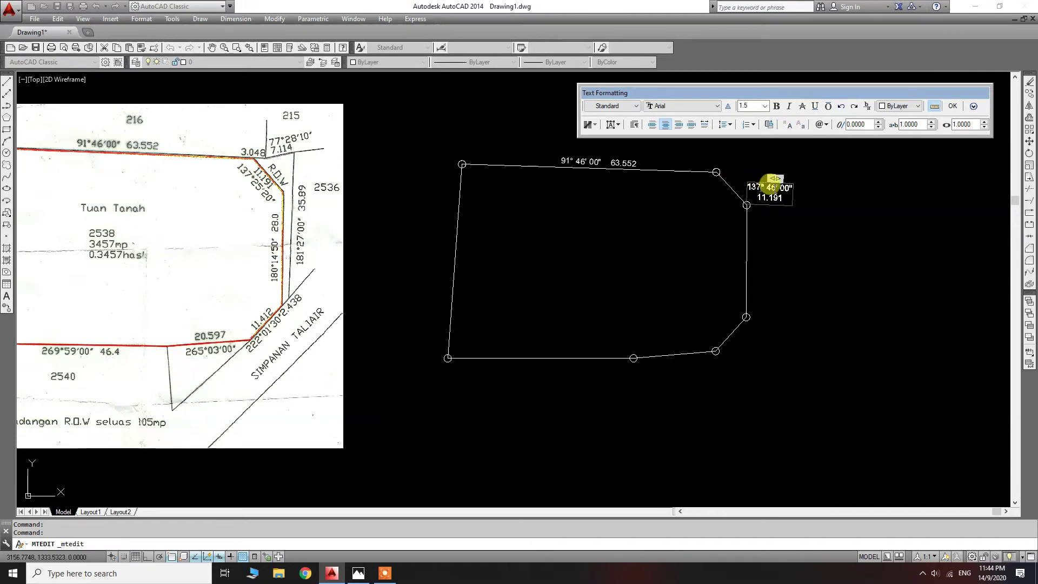
click(811, 259)
scroll(781, 181, up, 2)
Rotate the 11.191 label to align with the upper diagonal edge
click(757, 206)
text(ro)
key(Return)
click(781, 222)
click(827, 187)
Copy the top edge label beside the right edge and rotate it along that edge
text(co)
key(Return)
click(488, 149)
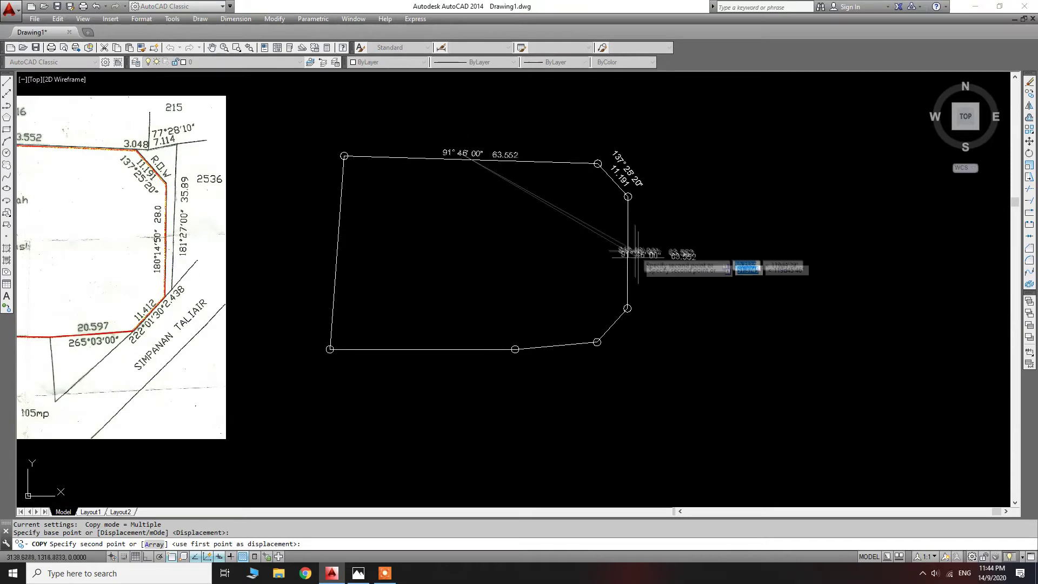
click(656, 289)
key(Escape)
text(o)
key(Return)
click(621, 290)
click(701, 250)
key(Return)
click(621, 290)
scroll(622, 290, up, 2)
scroll(703, 216, down, 2)
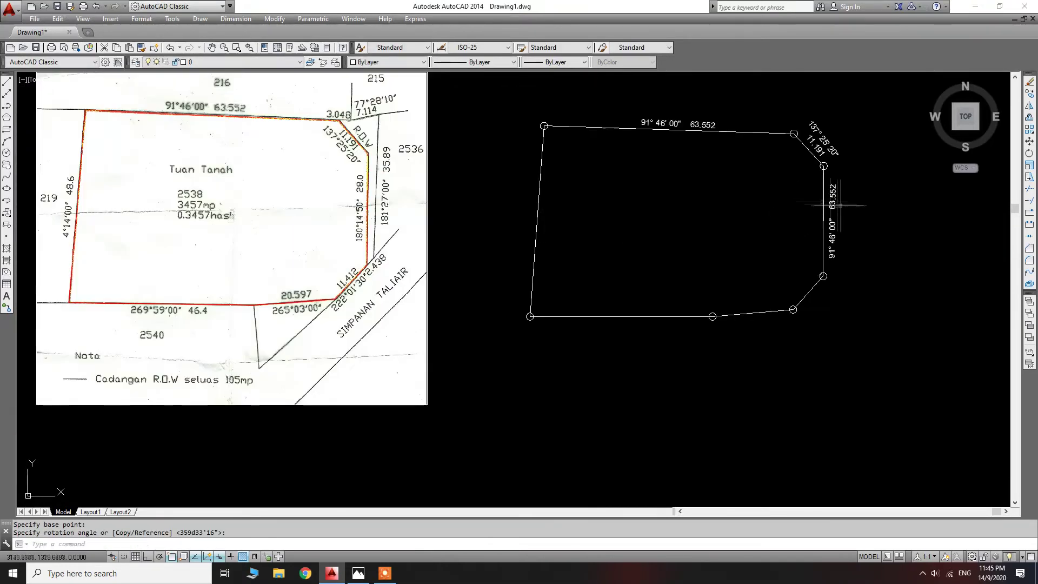
key(Return)
Edit the right edge label to read 180° 14' 50" 28.000
double_click(821, 296)
text(180)
key(BackSpace)
key(BackSpace)
text(14)
double_click(904, 297)
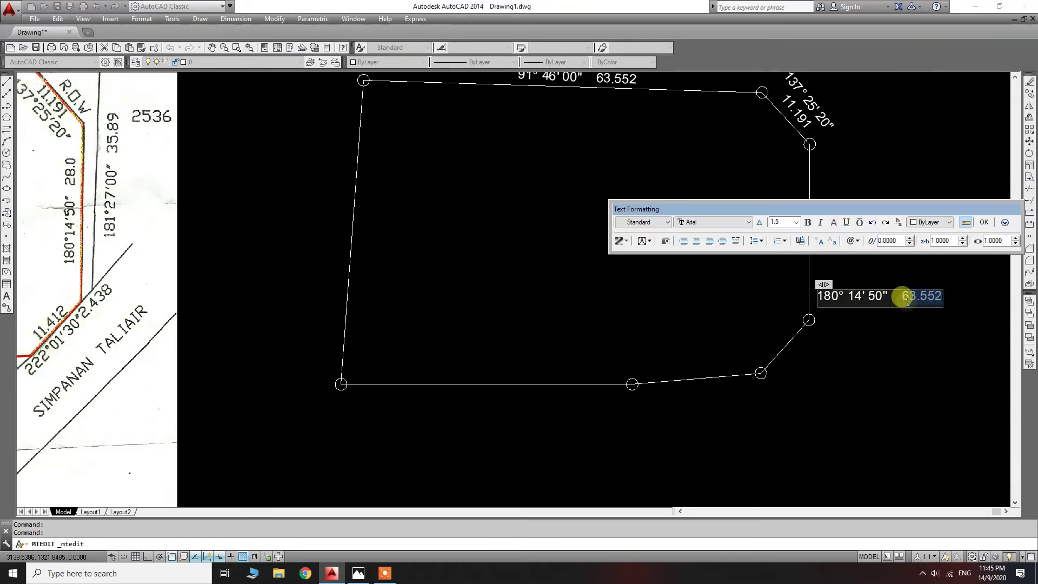
text(28.00)
click(911, 347)
Copy the diagonal label down by the lower diagonal edge and rotate it level
click(812, 105)
key(ctrl+c)
key(ctrl+v)
click(828, 373)
click(776, 381)
click(850, 384)
key(m)
key(space)
click(816, 290)
click(809, 359)
key(r)
key(o)
key(space)
click(809, 321)
click(816, 344)
Change the copy to 222° 01' 30" 11.412 and move it beside the lower diagonal edge
double_click(798, 377)
double_click(798, 377)
text(11.412)
double_click(773, 362)
text(222° 01' 30)
click(843, 411)
key(m)
key(space)
click(806, 357)
click(861, 395)
click(762, 416)
Abandon the rotate/move attempt and pan to the lower edges and lower-right corner
key(r)
key(o)
key(space)
click(719, 419)
key(m)
key(space)
key(space)
key(Escape)
middle_drag(767, 430, 851, 443)
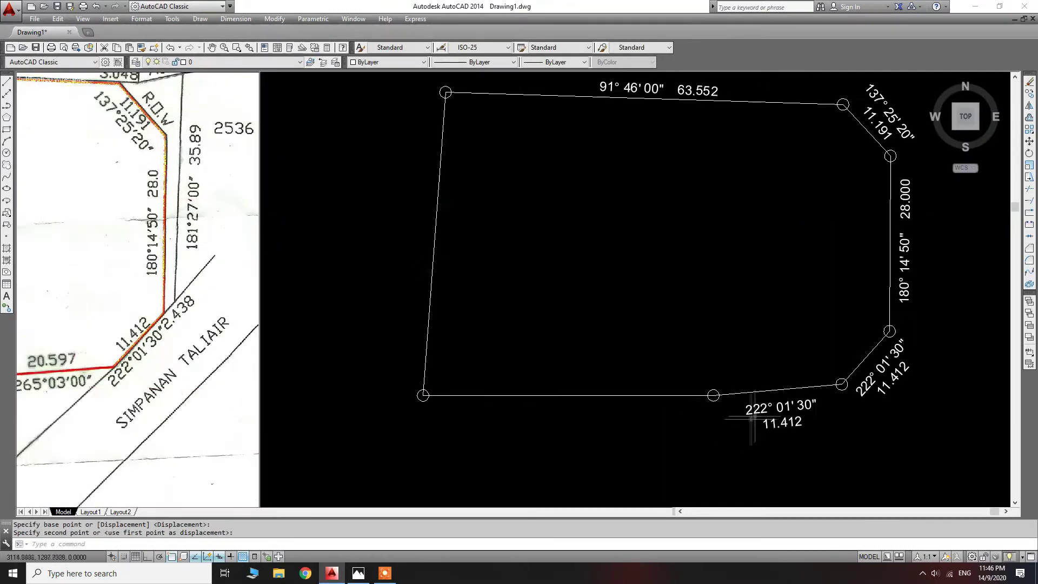
middle_drag(685, 437, 737, 440)
Relabel the horizontal 222° label as 265° 03' 00" 20.597
double_click(814, 411)
text(265)
double_click(837, 408)
text(03' 00)
drag(865, 425, 804, 425)
text(20)
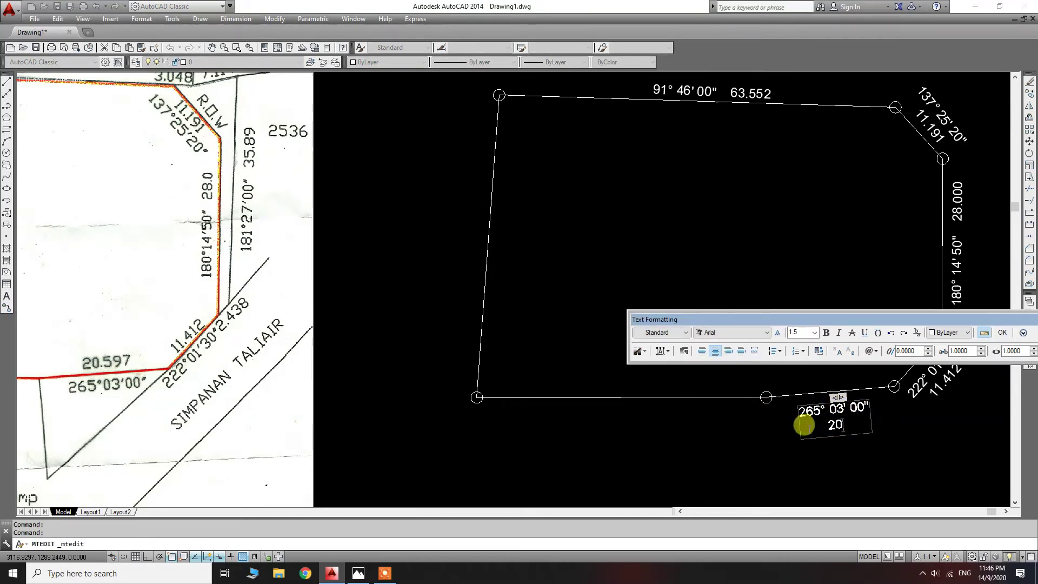
click(656, 85)
Copy the top edge label down beside the bottom edge
text(co)
key(Return)
click(575, 412)
text(ro)
key(Return)
scroll(757, 333, down, 2)
Edit the bottom edge label to read 265° 59' 00" 46.400
double_click(700, 383)
double_click(623, 379)
text(265)
key(Delete)
key(Delete)
text(59)
double_click(702, 381)
text(6)
click(725, 385)
Rotate a copied edge label vertical so it runs along the left edge
scroll(541, 371, up, 3)
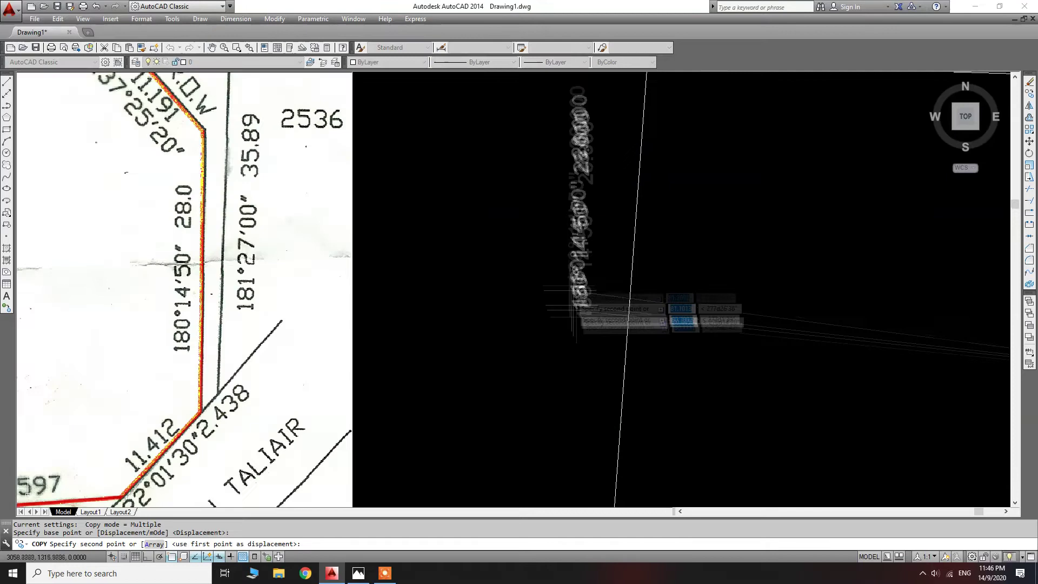
text(ro)
key(Return)
click(608, 271)
click(656, 168)
scroll(494, 228, down, 3)
middle_drag(493, 227, 725, 228)
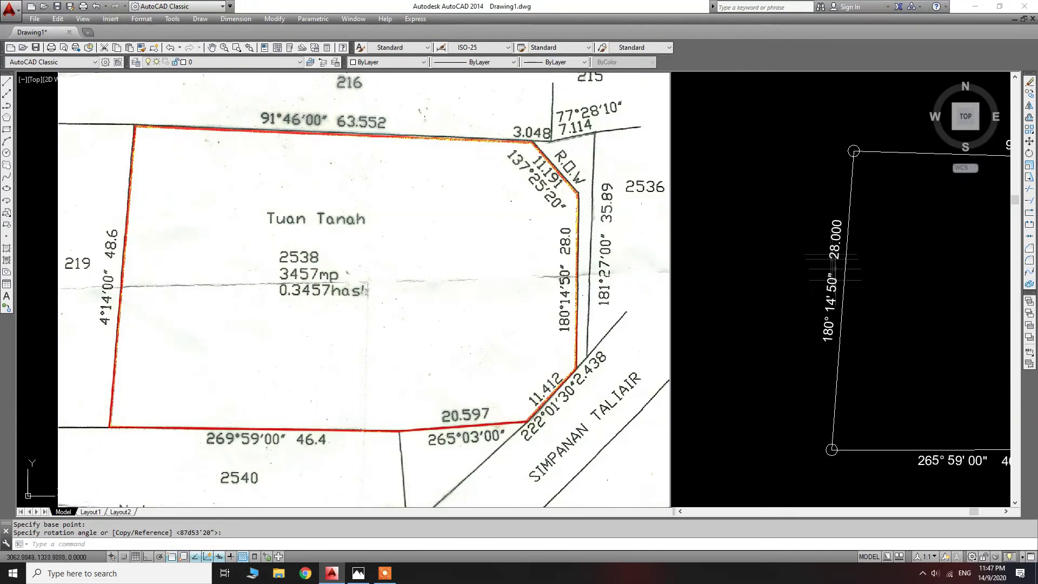
Edit the left edge label to read 4° 14' 00" 48.600
double_click(918, 341)
drag(844, 346, 796, 346)
text(4)
double_click(864, 345)
text(00)
drag(892, 346, 933, 352)
text(48.600)
key(Escape)
scroll(833, 326, down, 2)
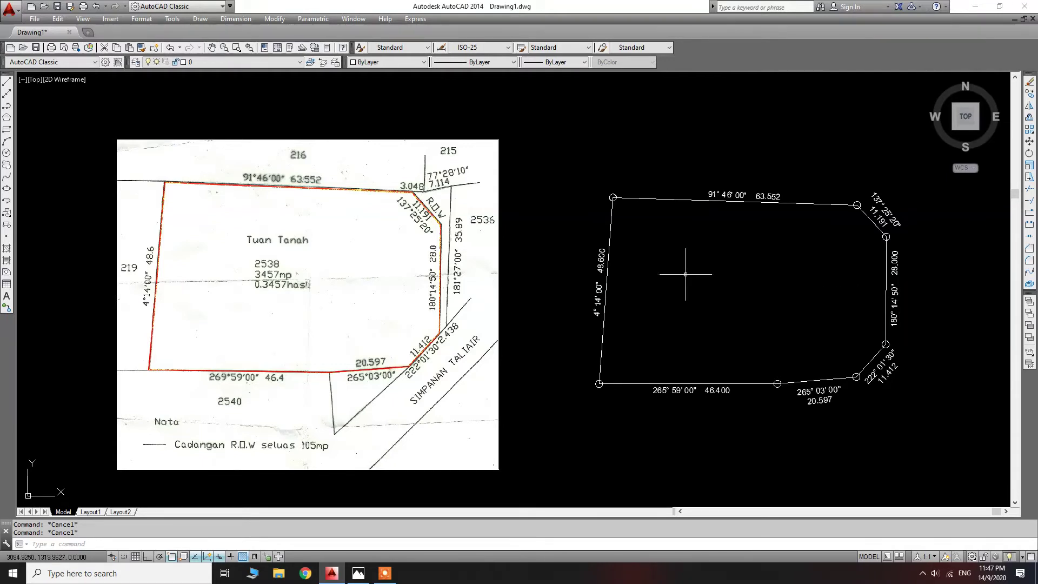
scroll(430, 247, down, 2)
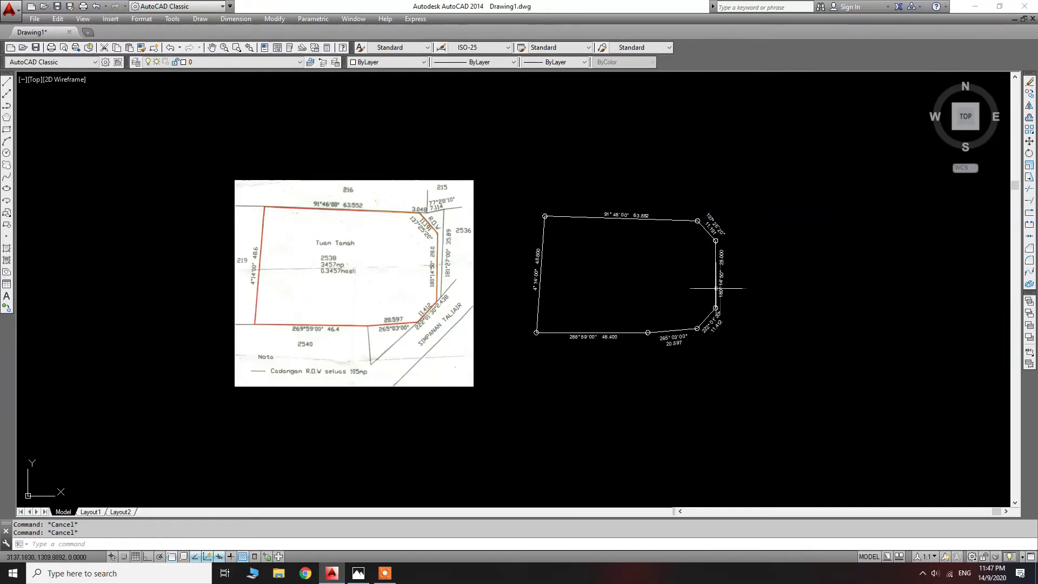
scroll(717, 288, up, 2)
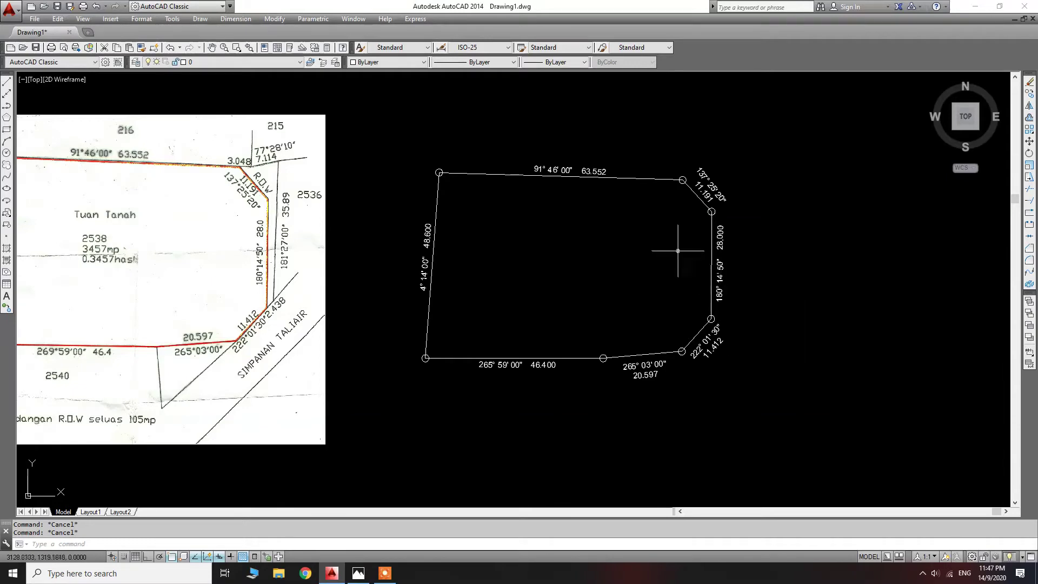
scroll(649, 246, down, 2)
scroll(622, 254, down, 2)
scroll(588, 261, up, 2)
scroll(588, 260, up, 2)
scroll(588, 260, down, 2)
scroll(533, 262, up, 2)
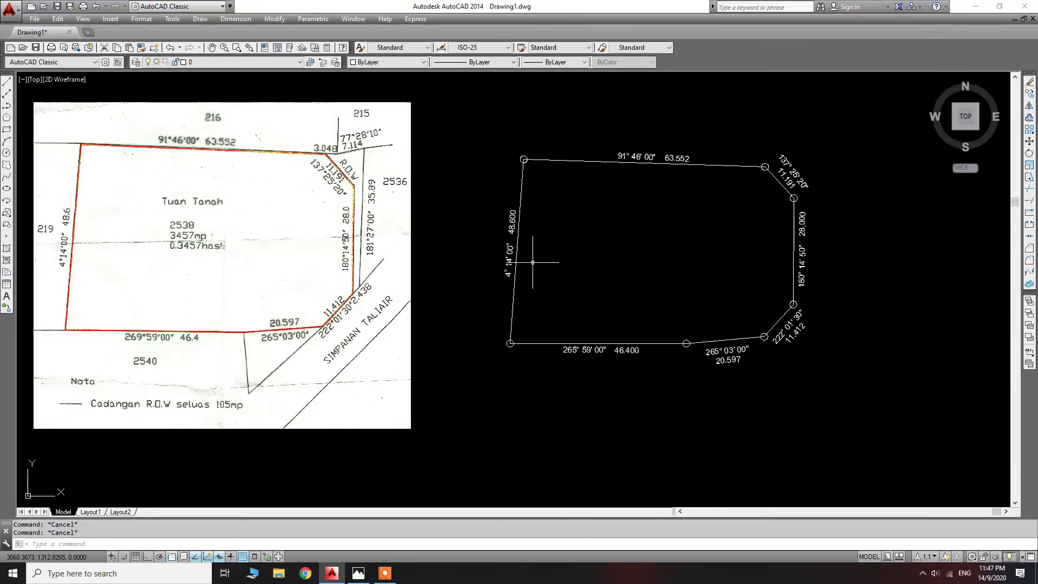
scroll(612, 262, down, 2)
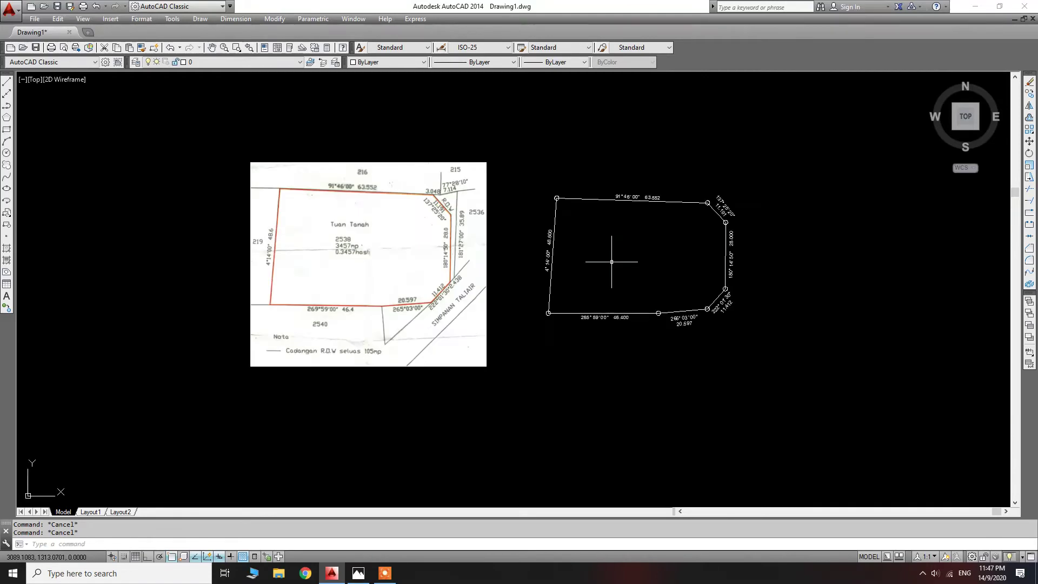
text(z)
key(Return)
text(e)
key(Return)
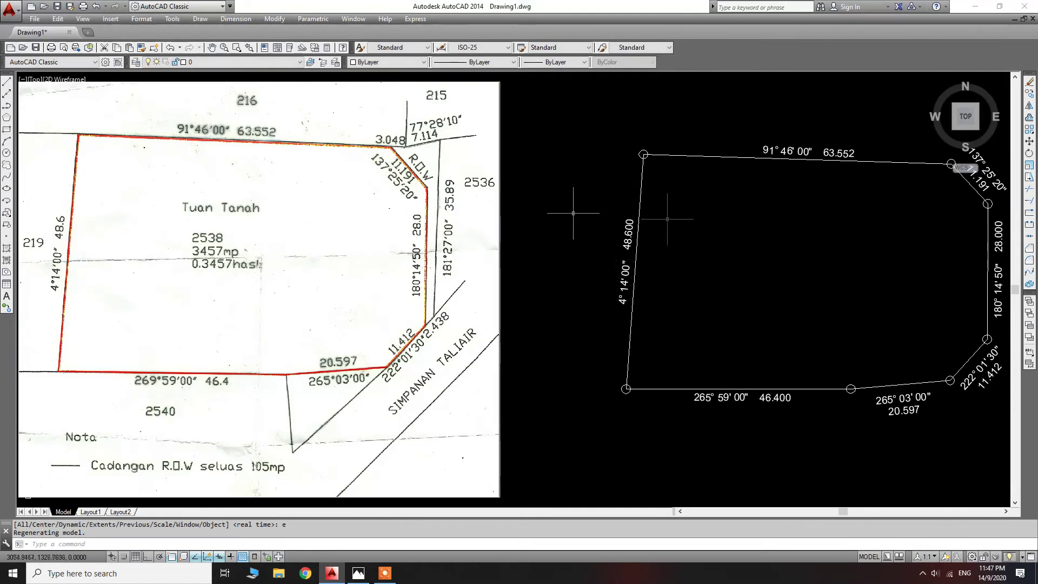
scroll(482, 213, down, 4)
scroll(795, 217, up, 2)
click(975, 6)
click(173, 192)
drag(143, 195, 347, 419)
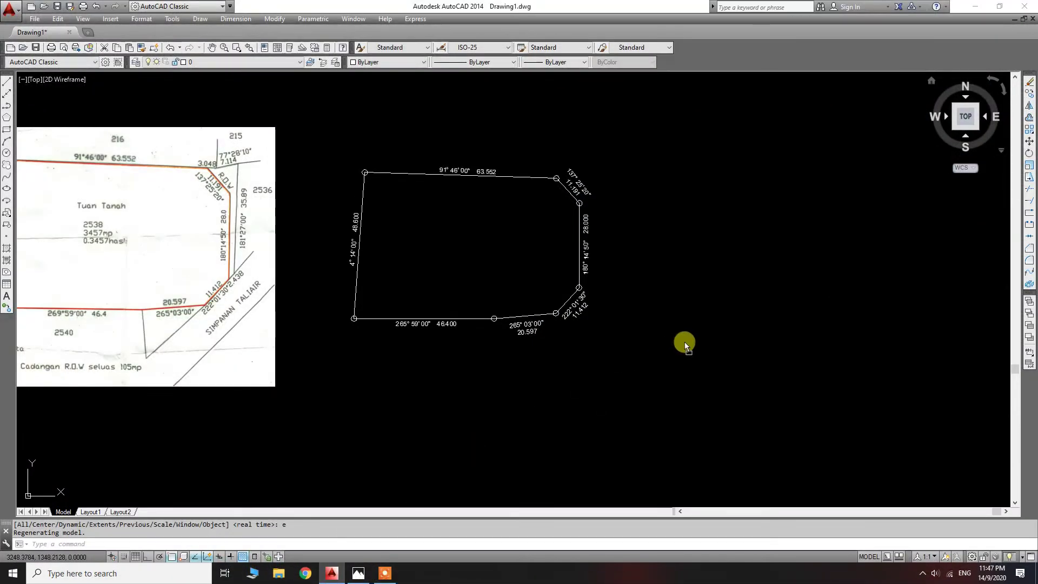
drag(338, 541, 719, 358)
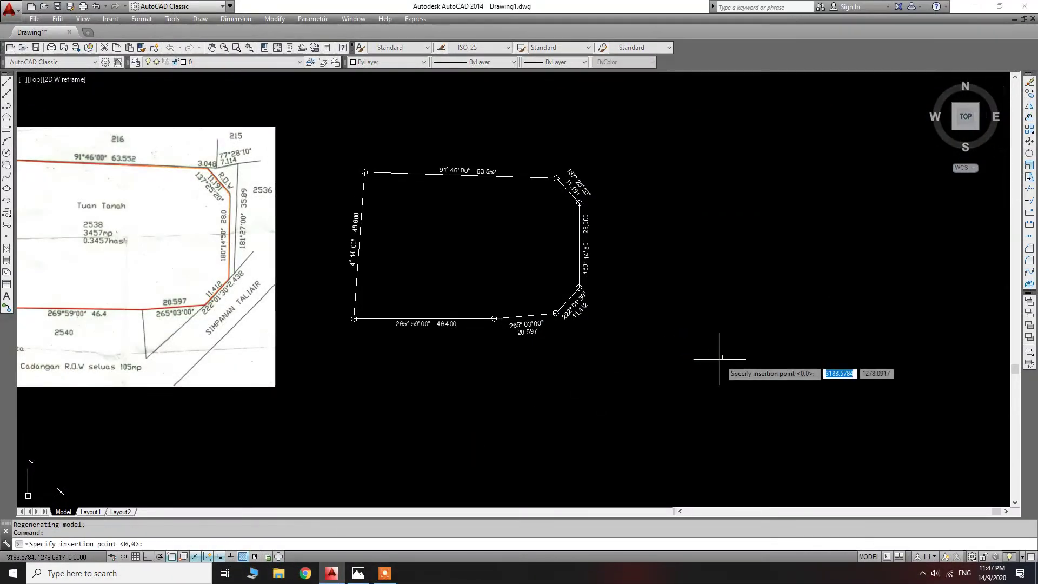
click(719, 359)
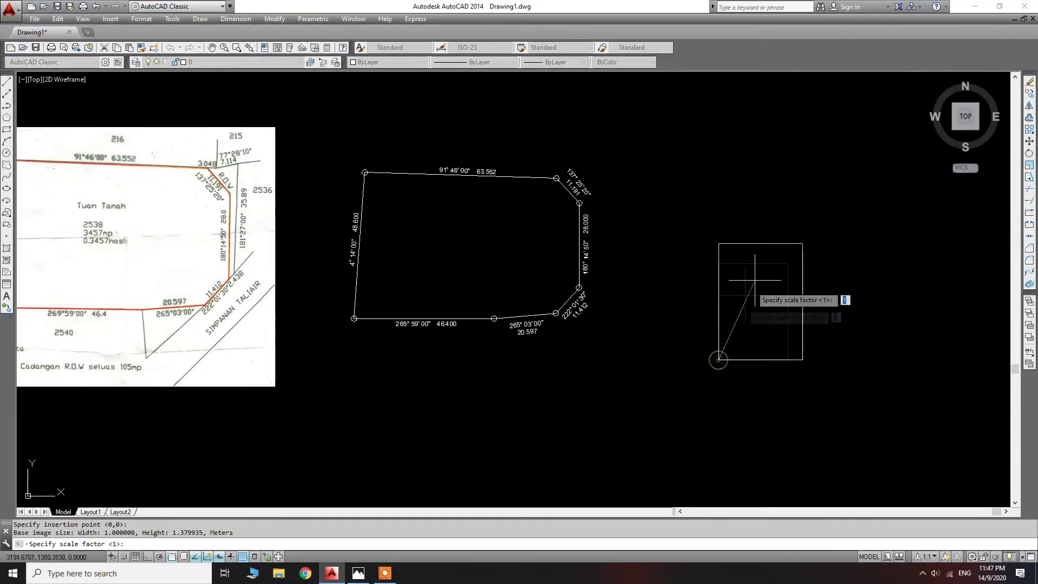
click(825, 208)
key(F8)
key(Return)
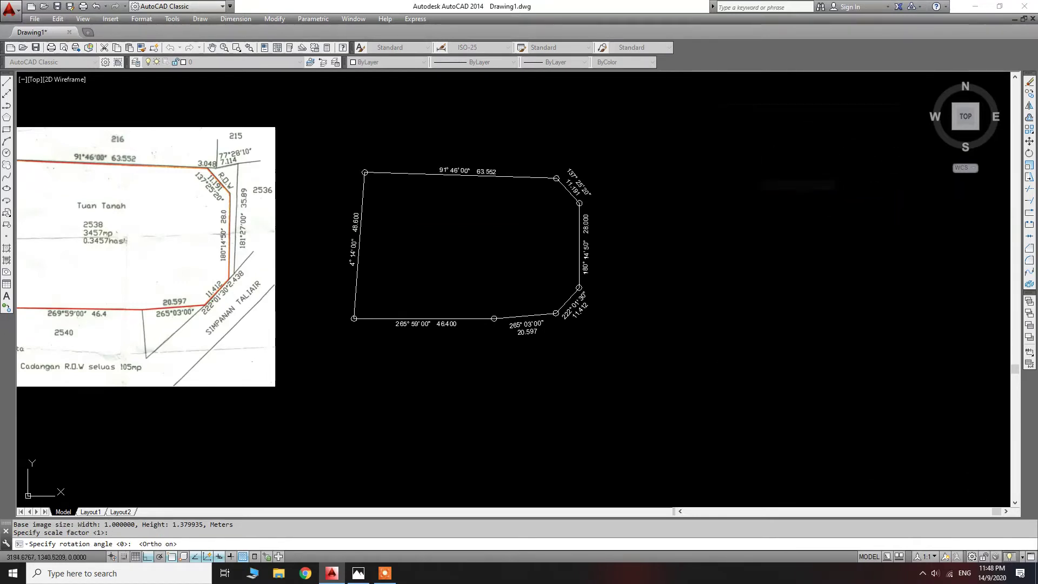
scroll(563, 206, down, 2)
click(795, 204)
click(757, 227)
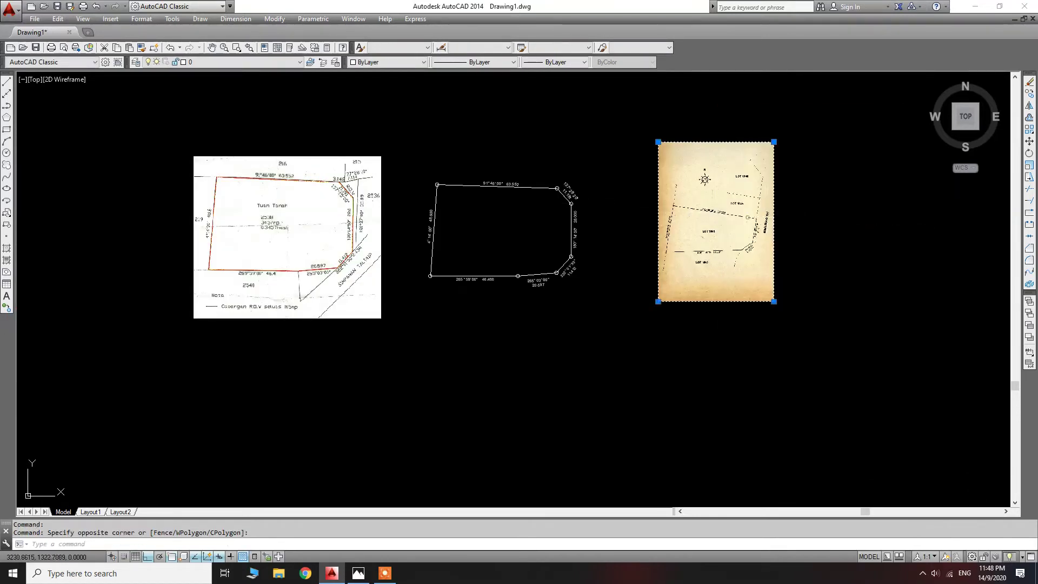
scroll(795, 203, up, 2)
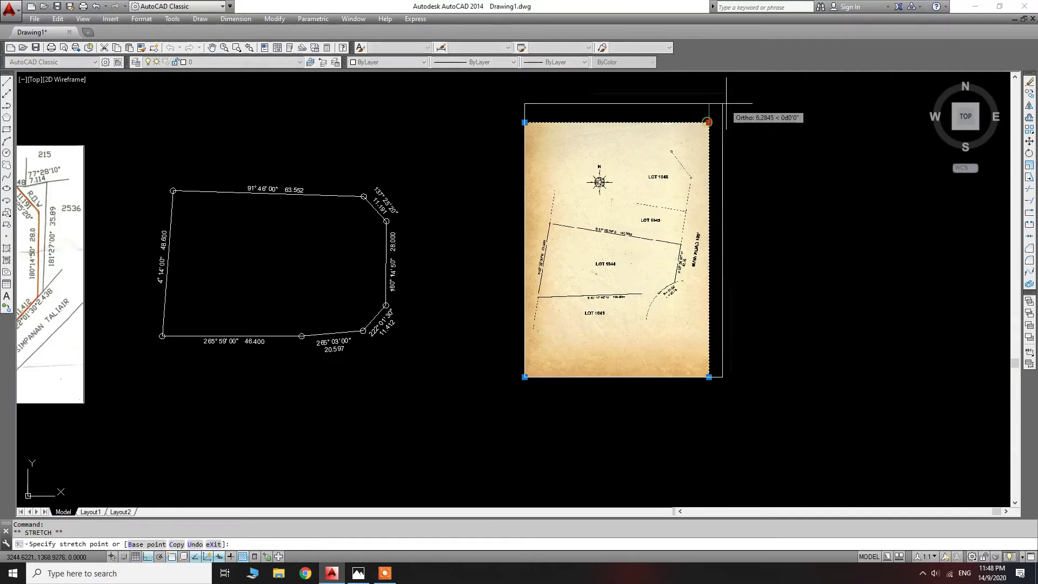
key(Escape)
key(Escape)
scroll(777, 161, down, 3)
scroll(722, 178, up, 4)
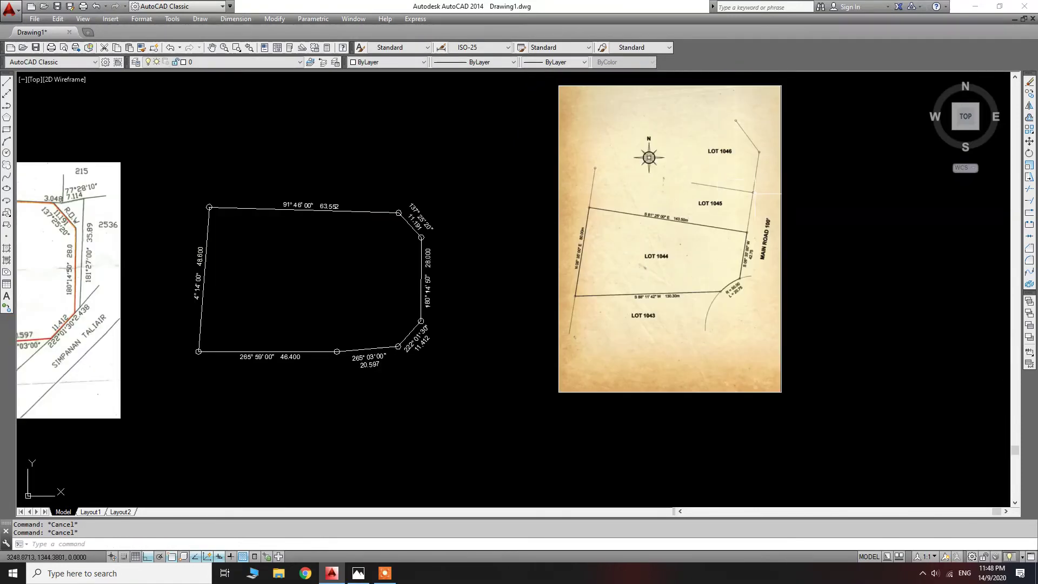
middle_drag(520, 264, 408, 290)
scroll(616, 270, up, 2)
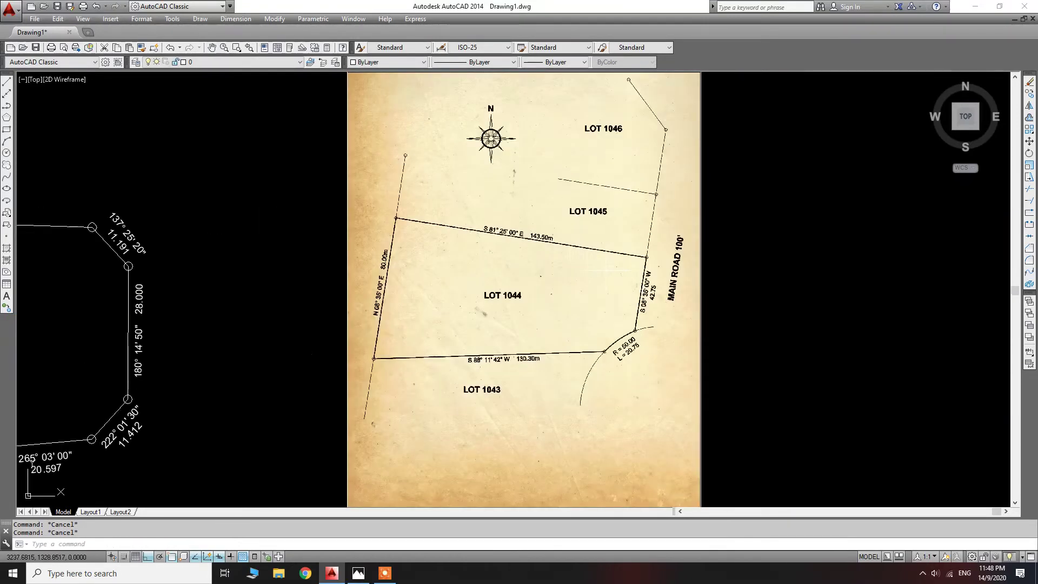
scroll(360, 138, down, 2)
scroll(803, 263, up, 2)
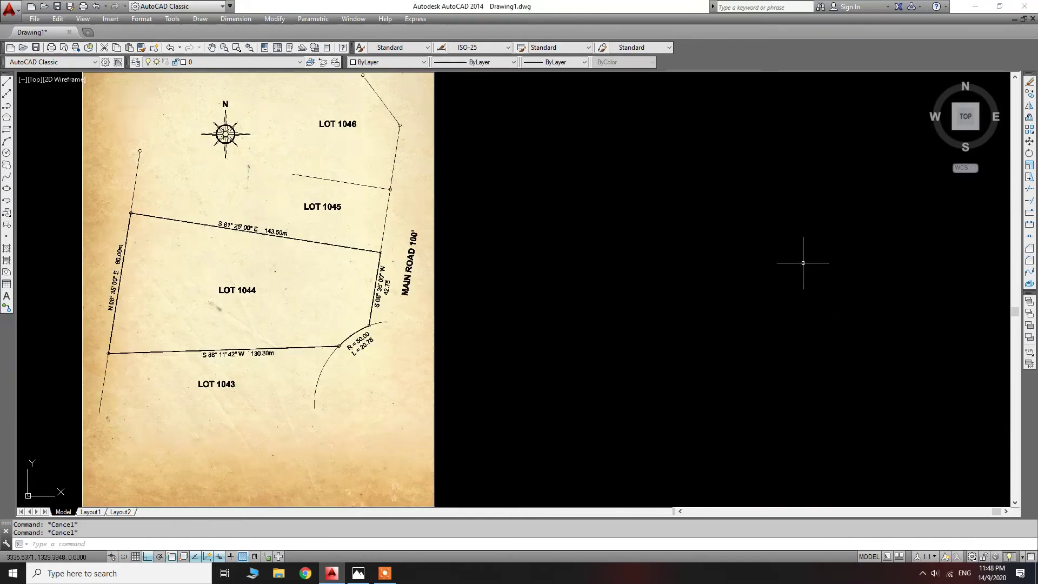
text(uni)
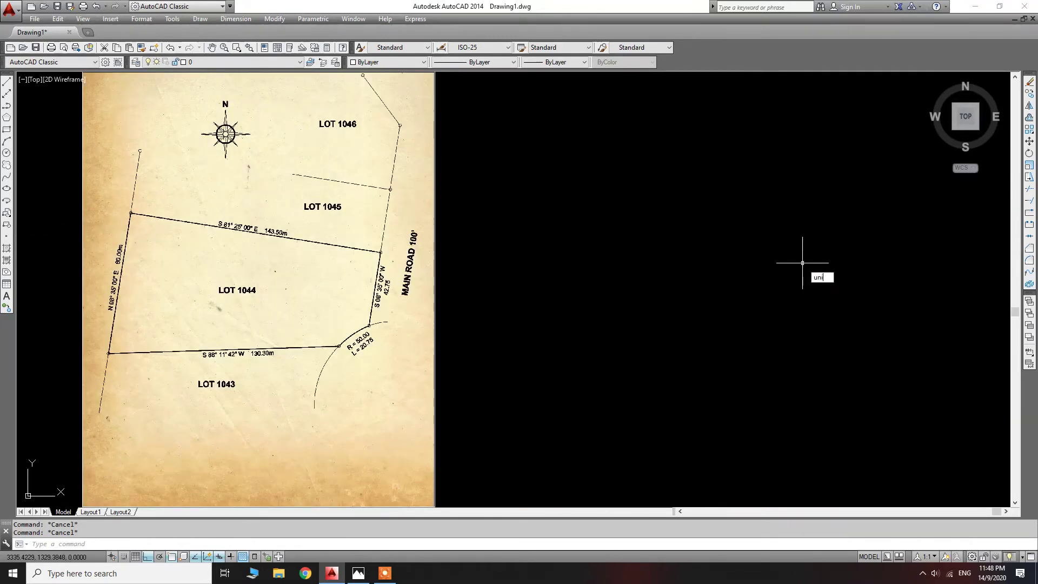
Set angle type to Surveyor's Units, counterclockwise, with East as the base direction
key(Return)
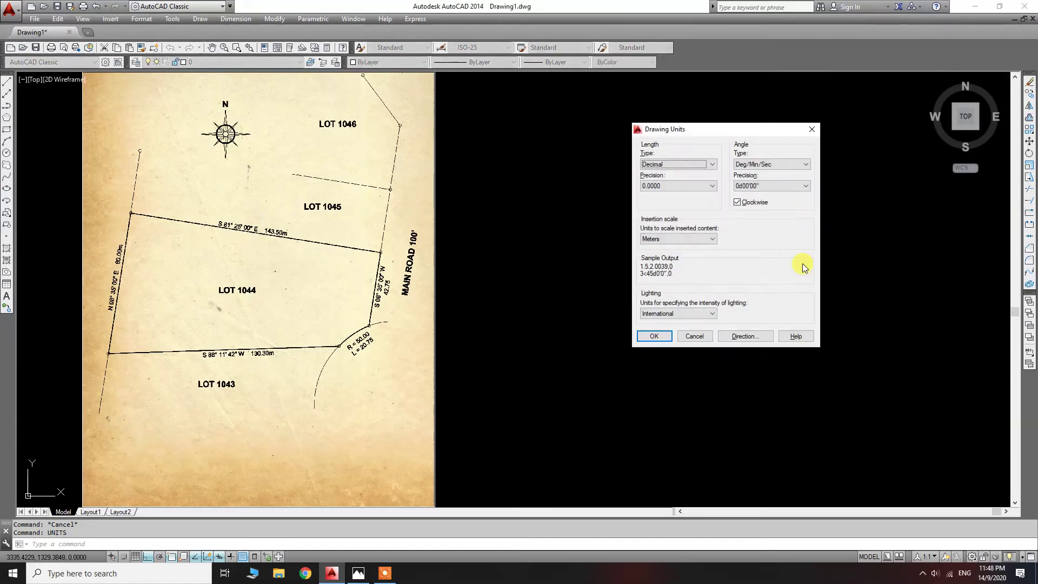
click(795, 165)
click(779, 203)
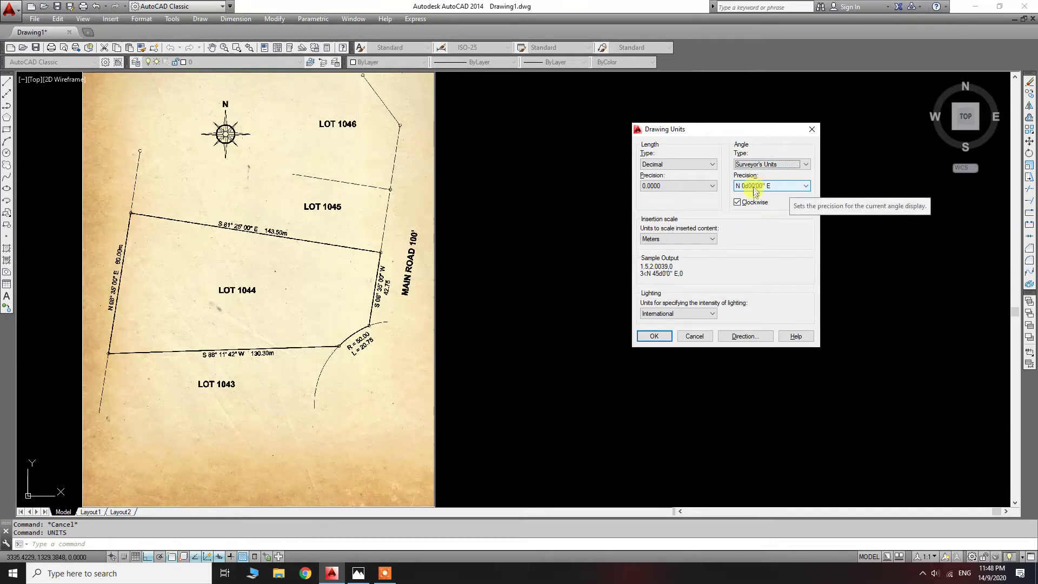
click(737, 203)
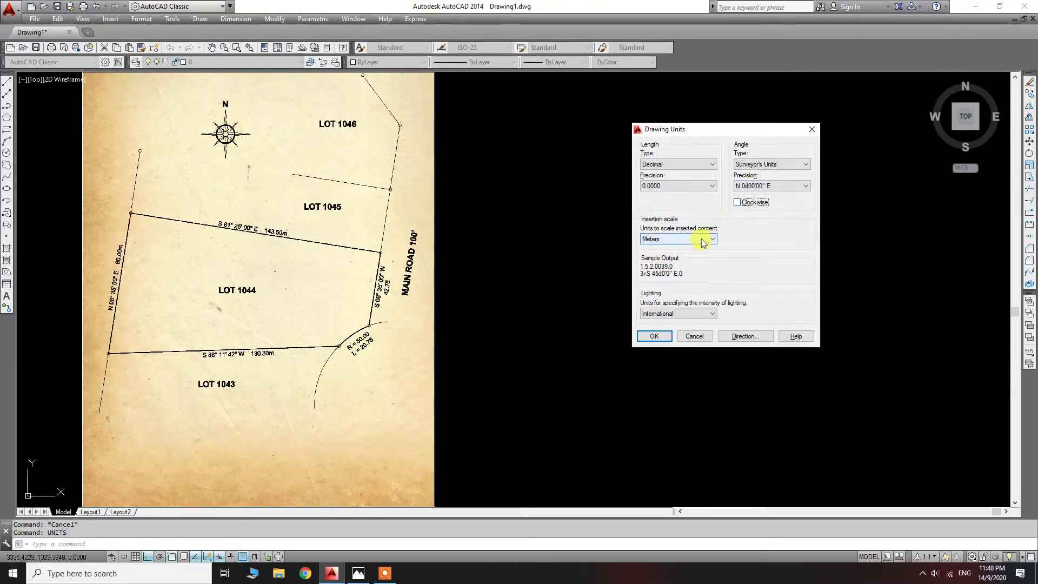
click(761, 336)
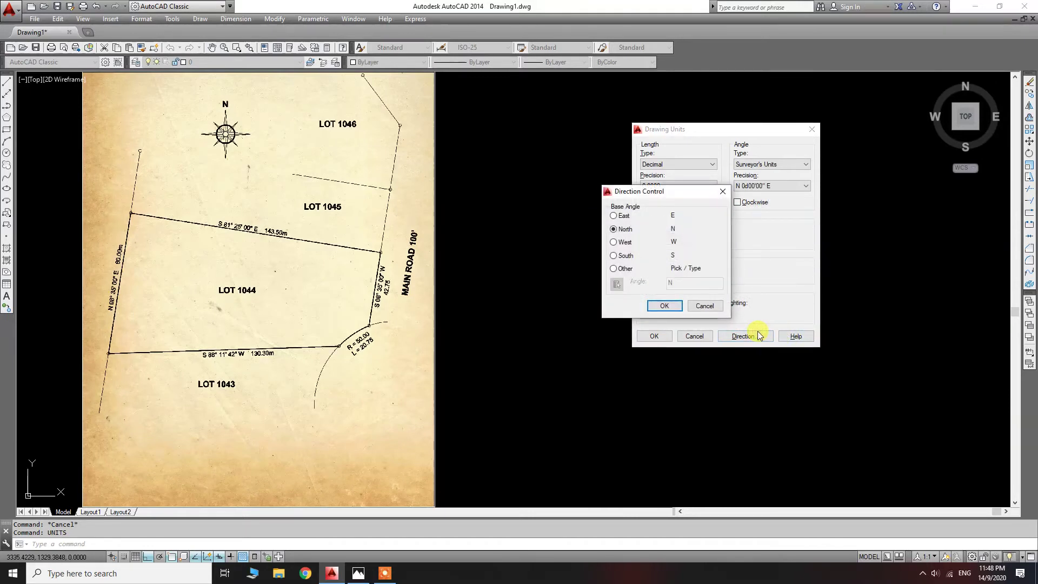
click(625, 216)
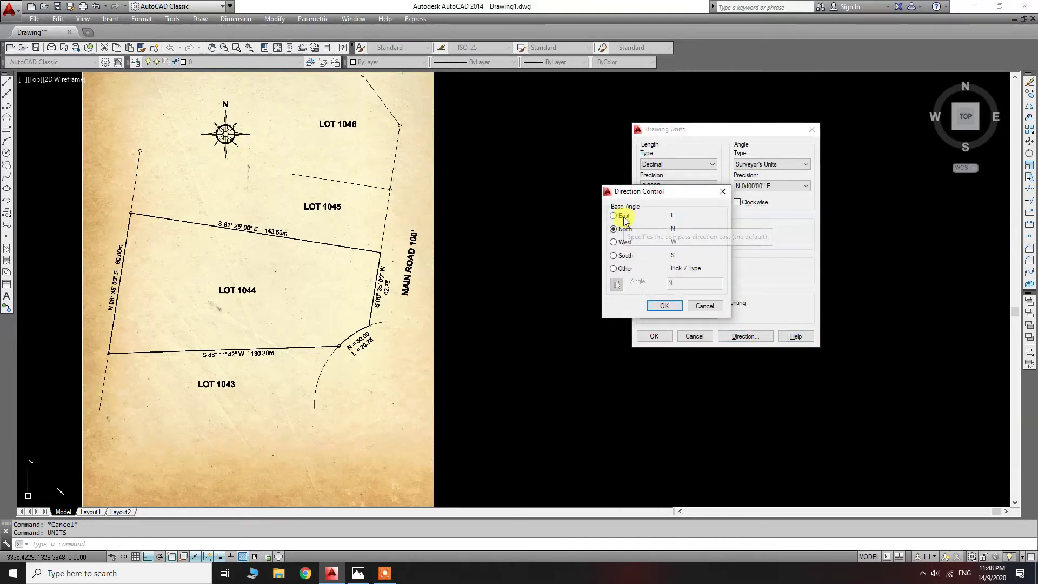
click(660, 307)
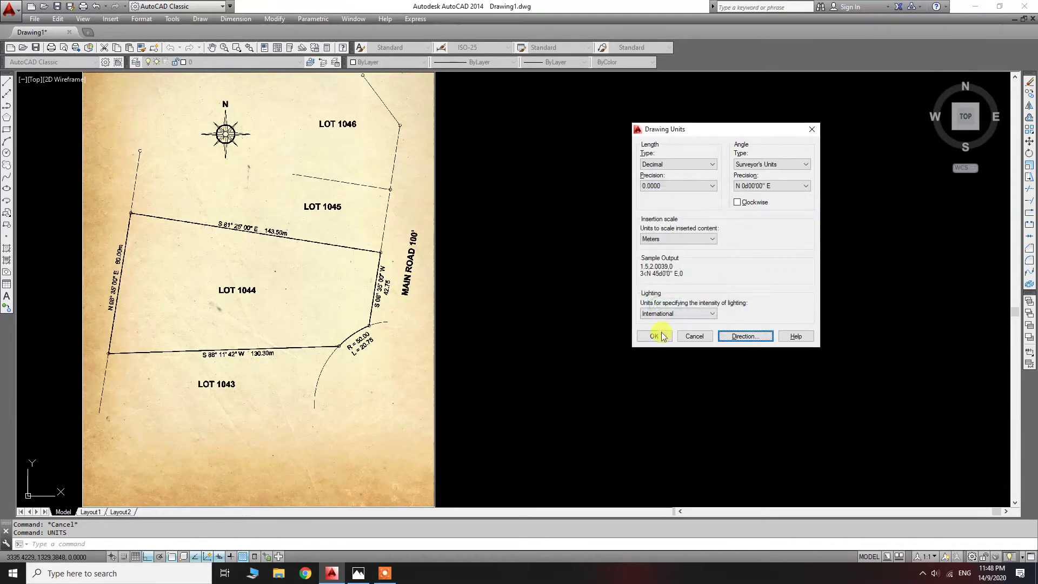
click(656, 336)
middle_drag(339, 286, 414, 284)
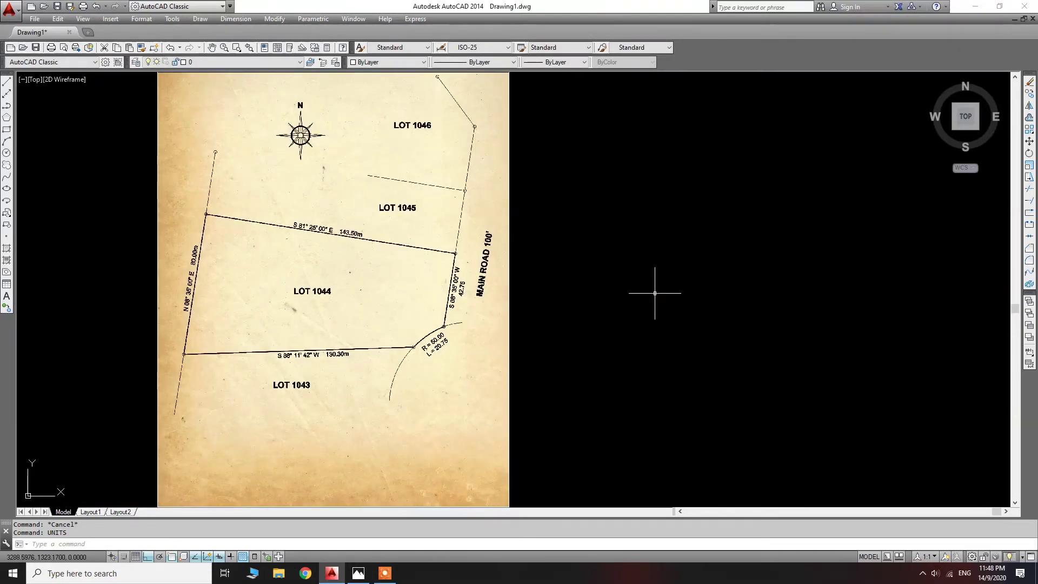
Start a polyline beside the plan with Ortho off; draw a 143.50 side at S81°26'00"E
text(PL)
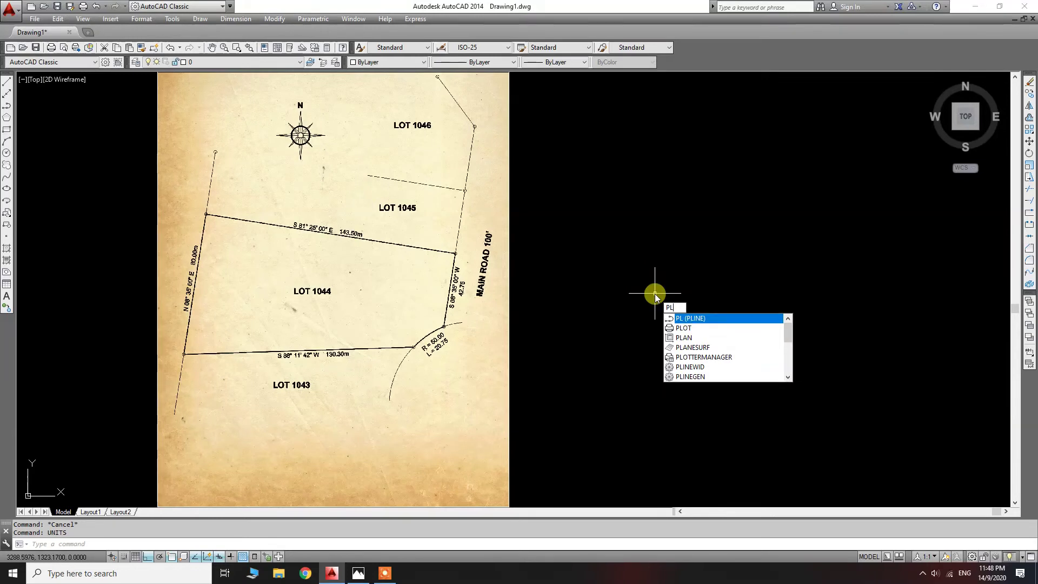
key(Return)
click(656, 221)
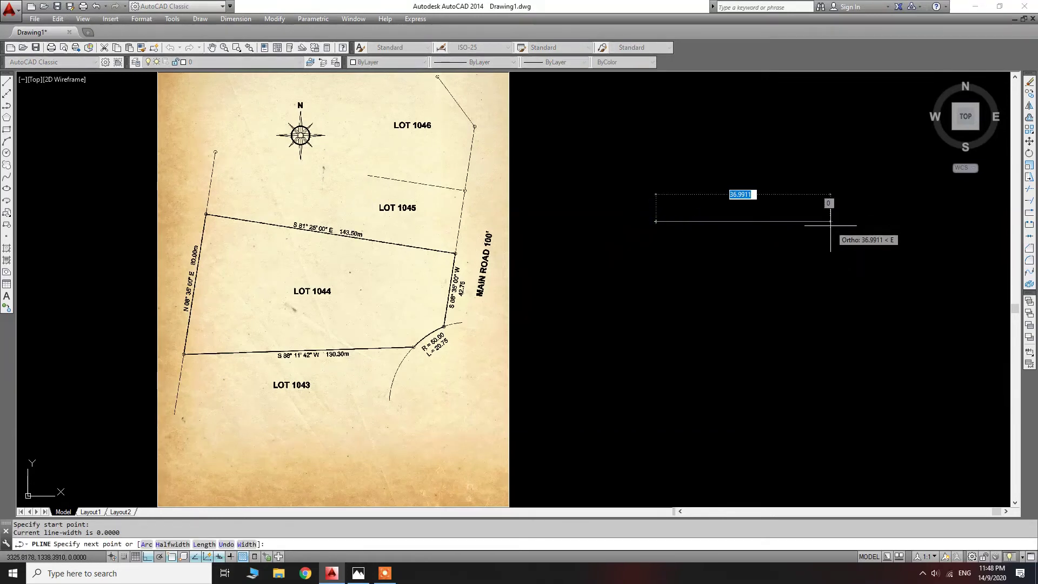
key(F8)
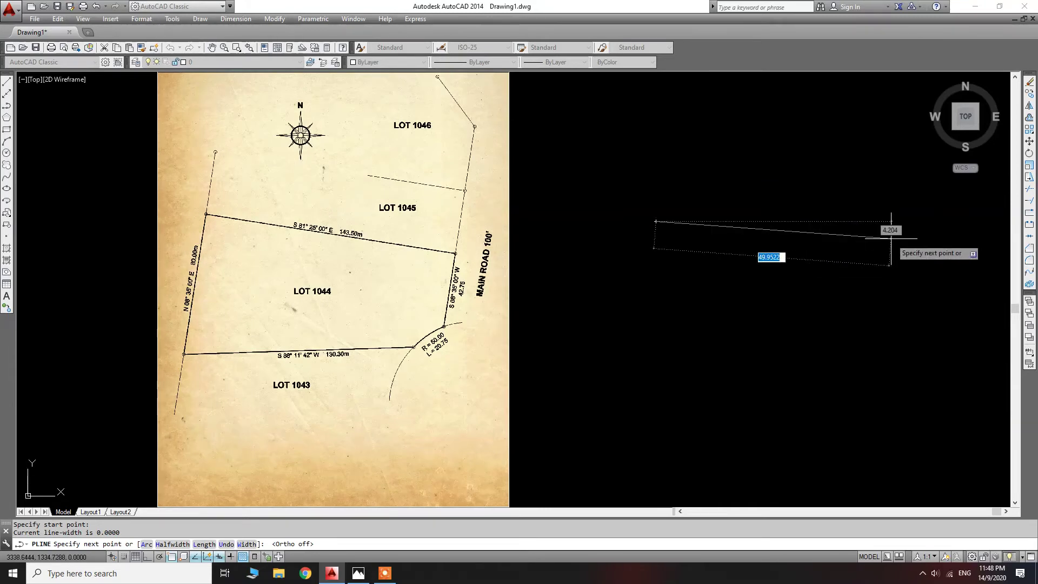
text(@)
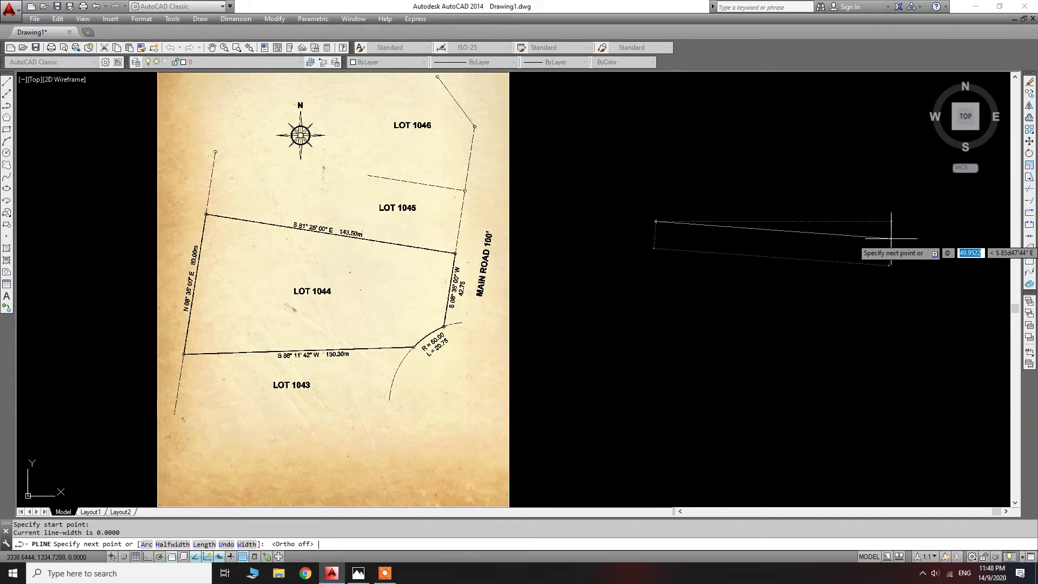
text(143)
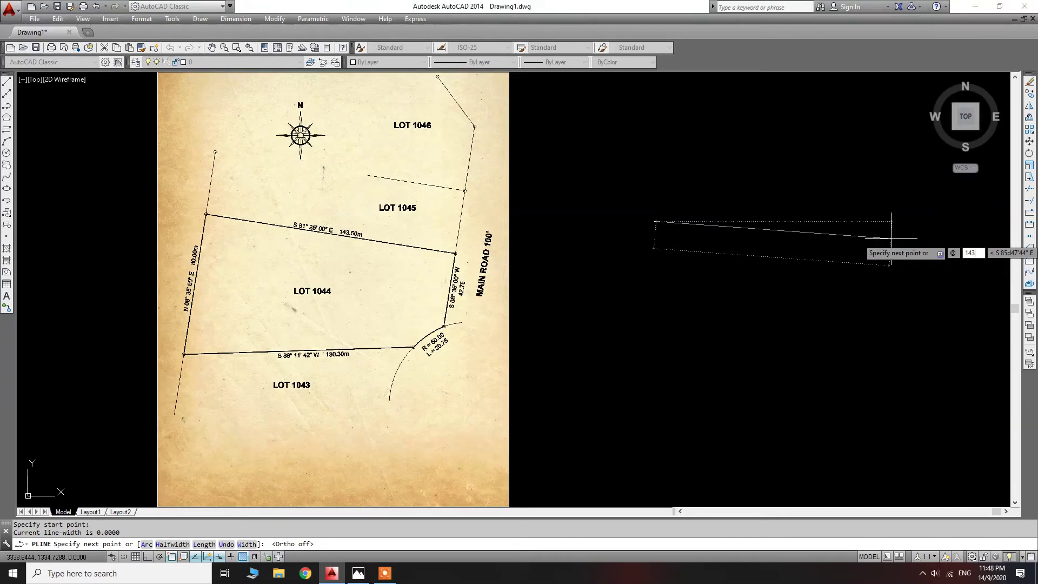
text(50)
key(Tab)
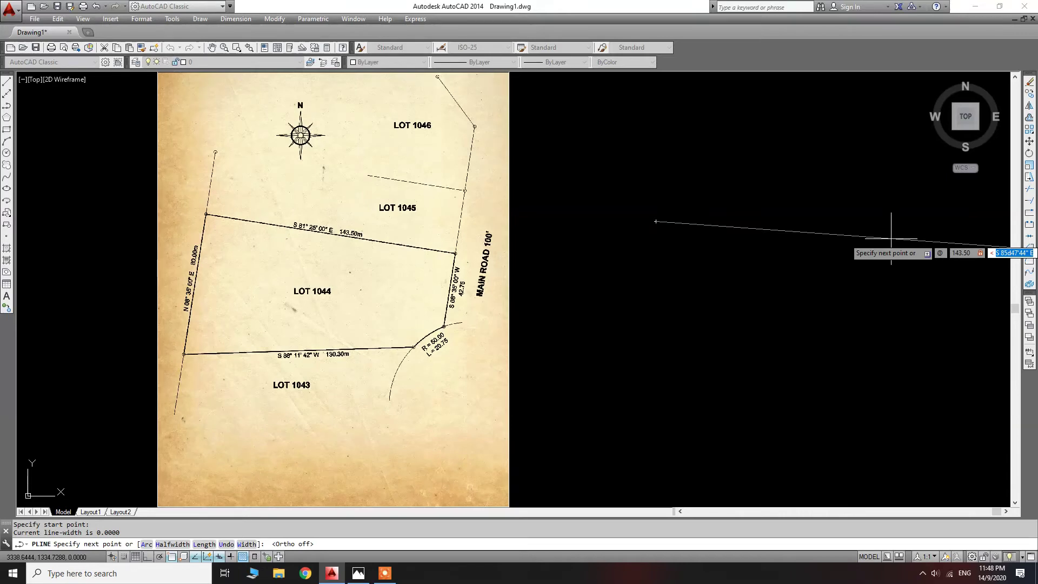
scroll(325, 228, up, 2)
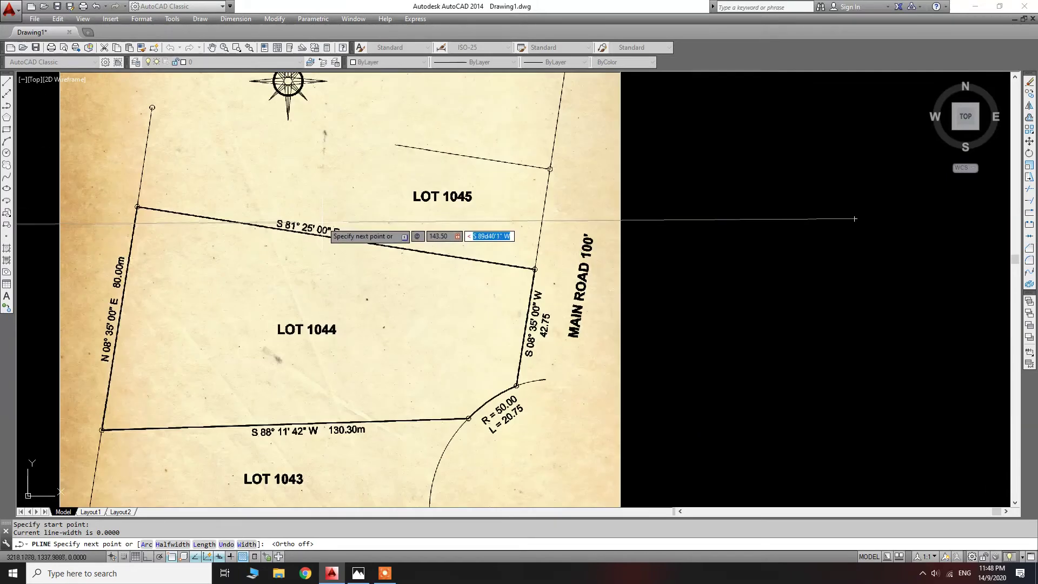
scroll(545, 269, down, 2)
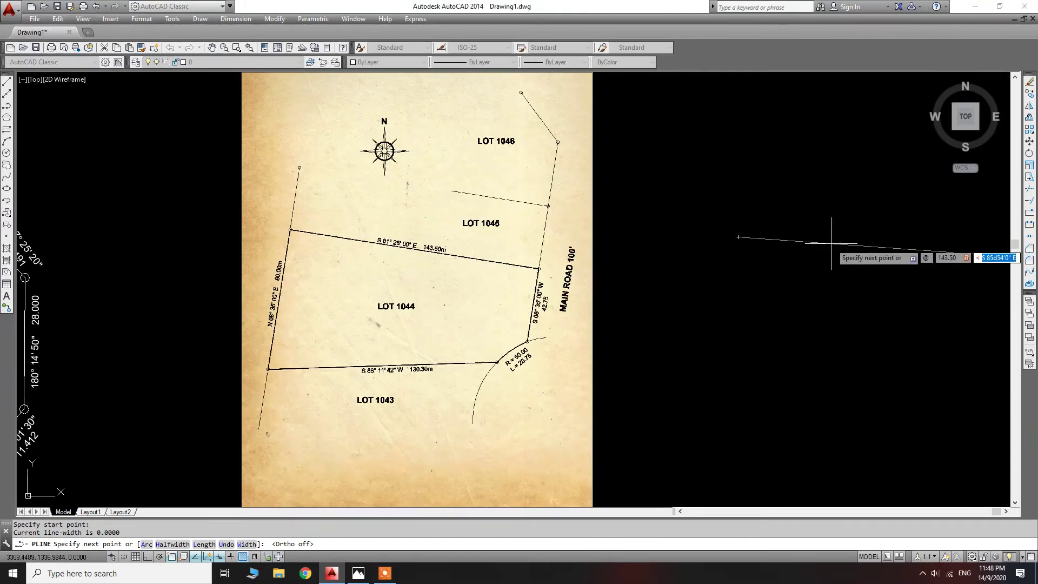
text(s)
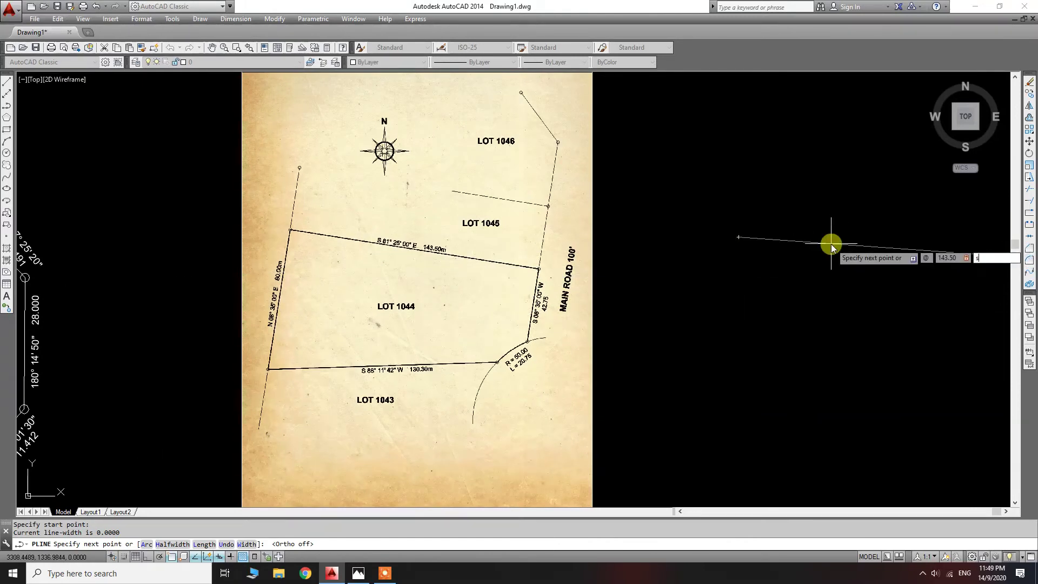
text(81d)
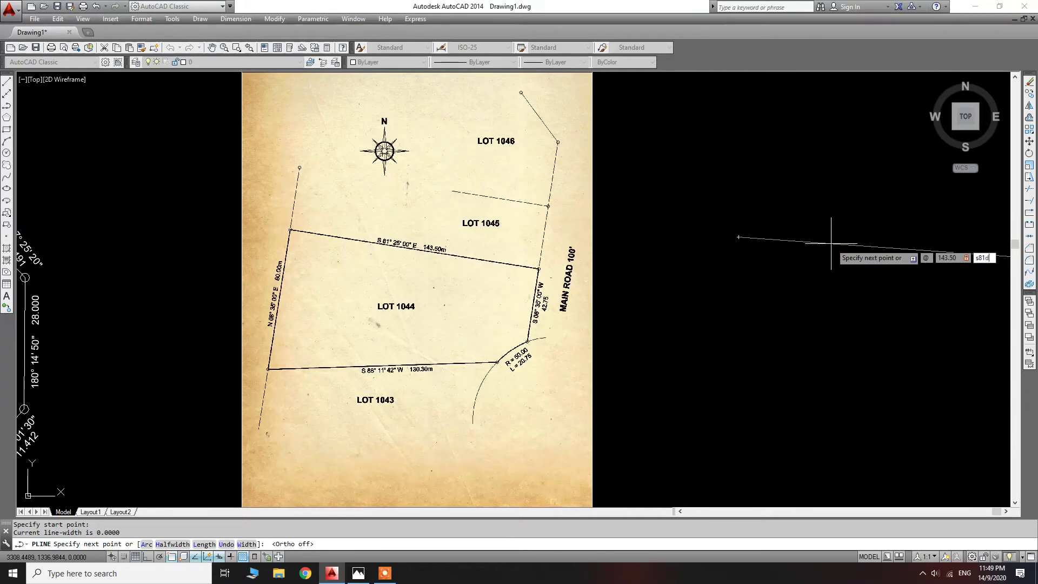
text(26)
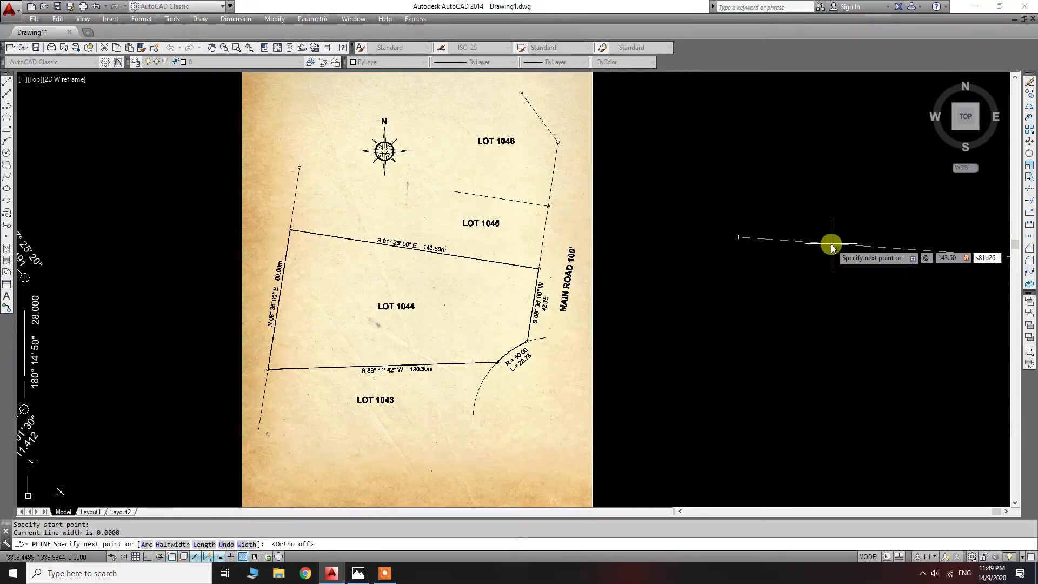
text('00")
text(e)
key(Return)
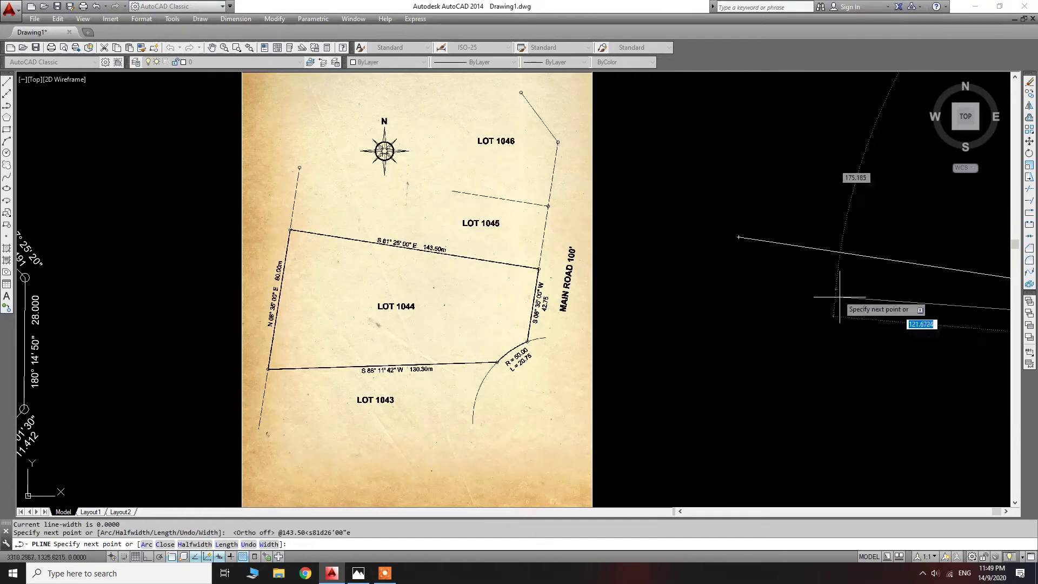
Draw the 42.75 side bearing S 08°35'00" W from the east corner
scroll(580, 247, down, 5)
scroll(580, 247, up, 2)
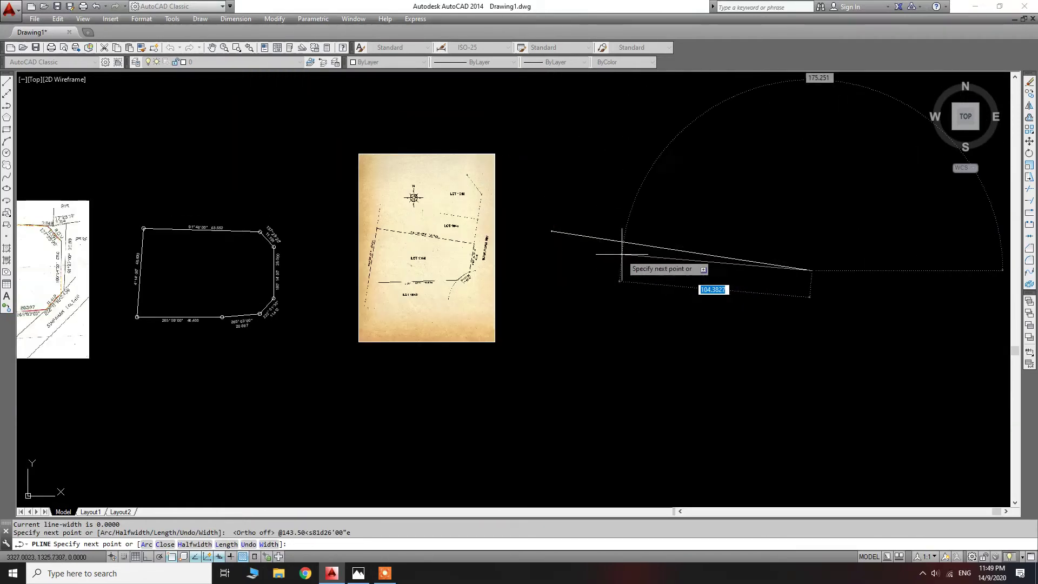
scroll(622, 244, up, 2)
scroll(680, 255, up, 2)
scroll(617, 246, down, 2)
scroll(510, 278, down, 2)
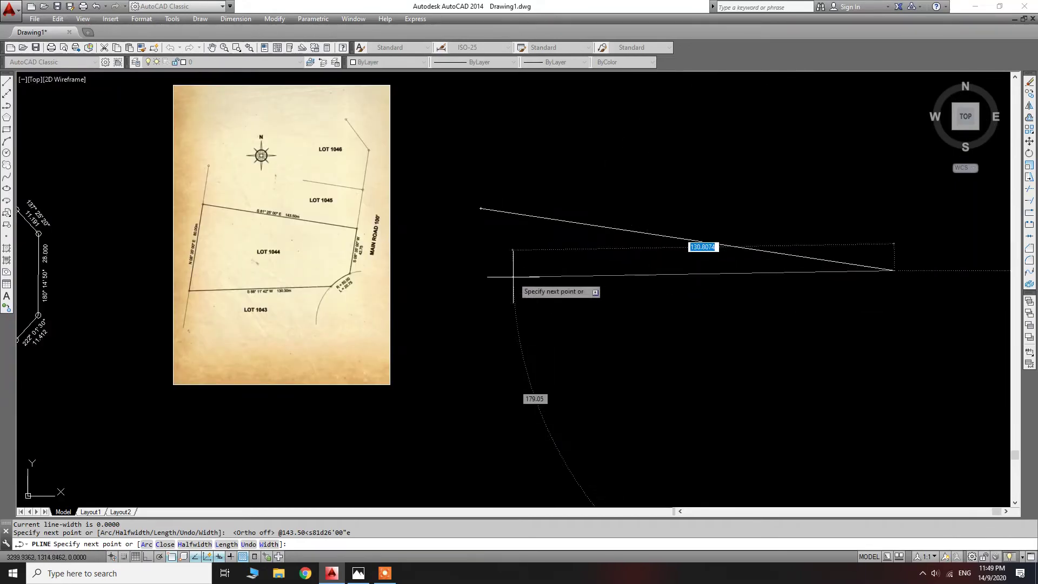
scroll(357, 275, up, 3)
scroll(296, 267, down, 2)
scroll(794, 309, up, 2)
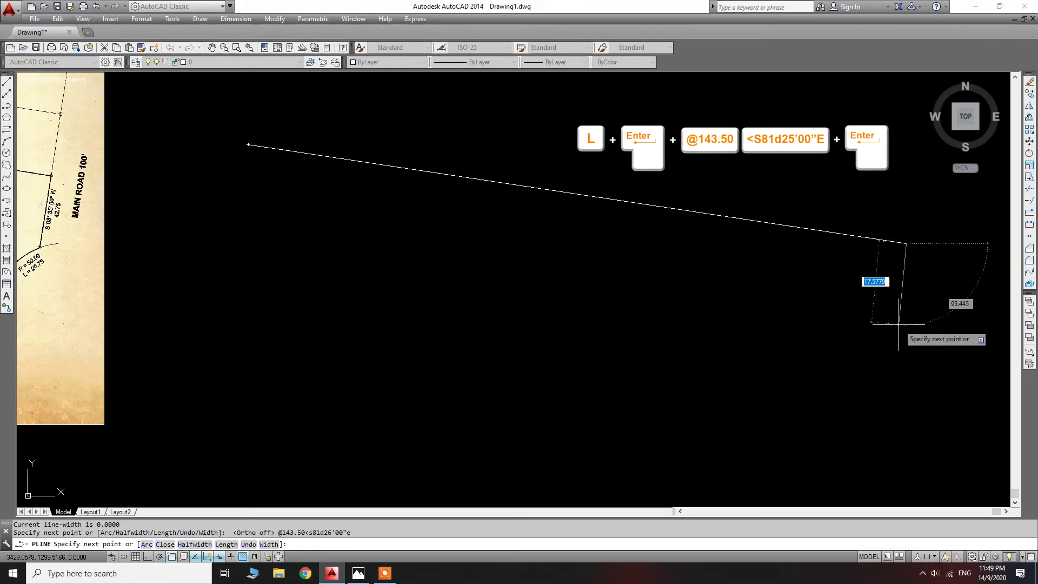
text(@)
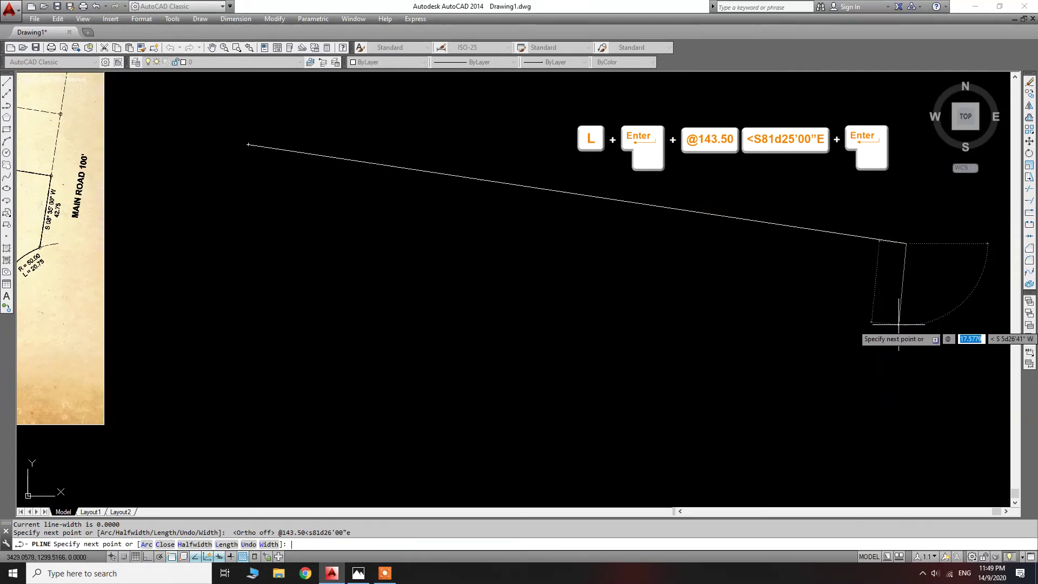
text(42.75)
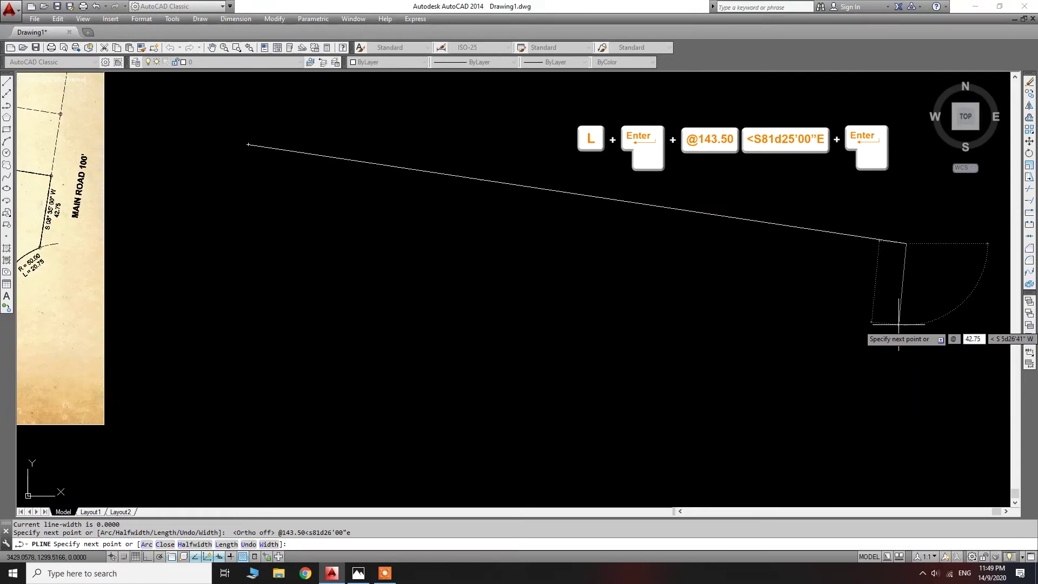
key(Tab)
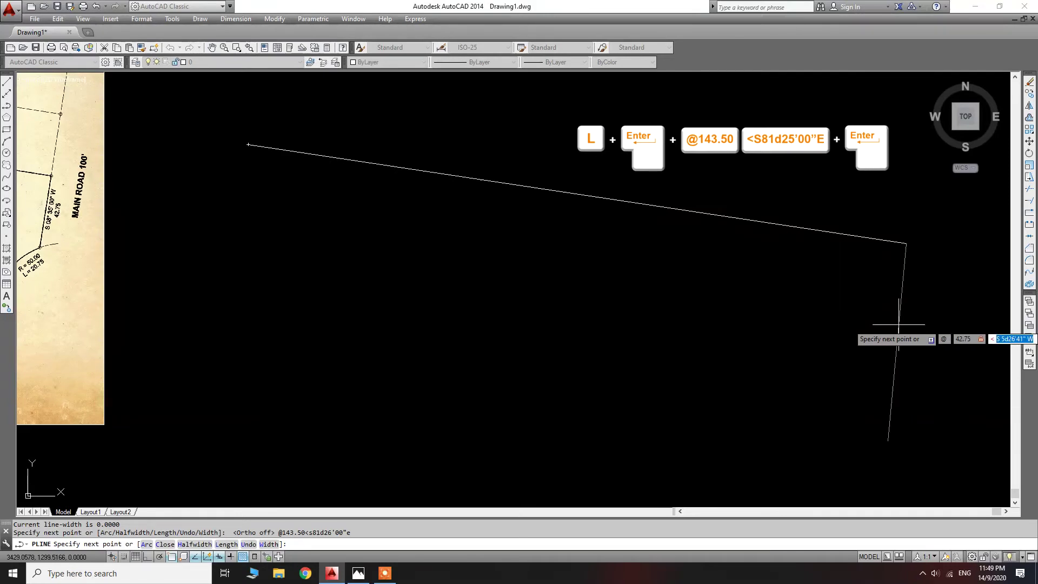
text(s)
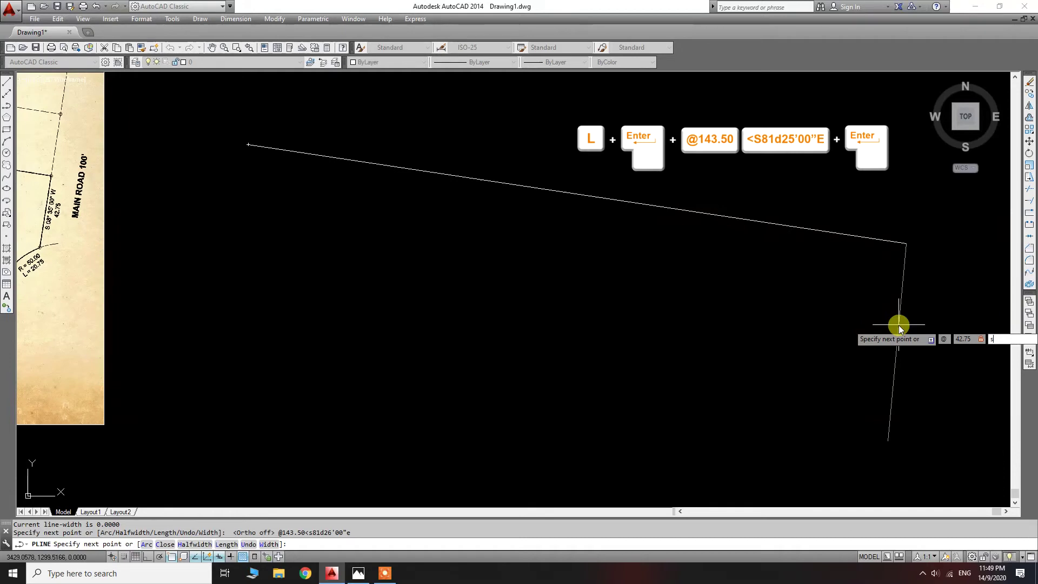
text(08d)
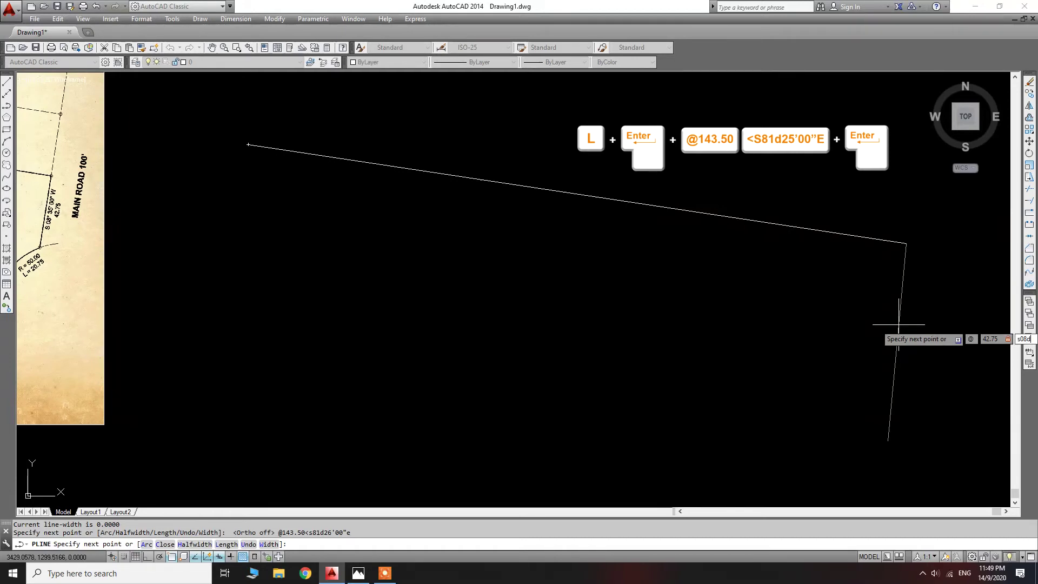
text(35)
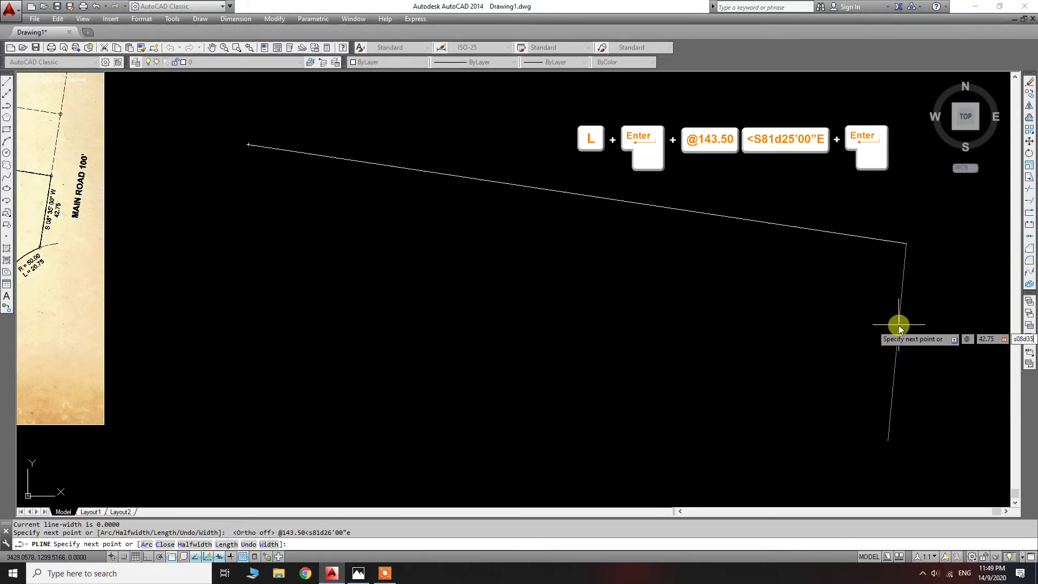
text(')
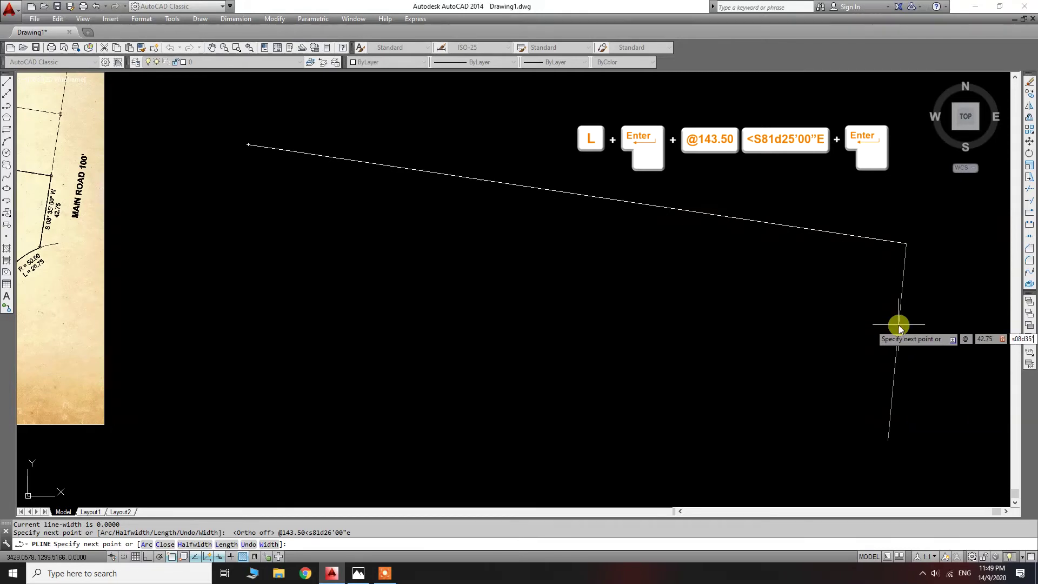
text(00"w)
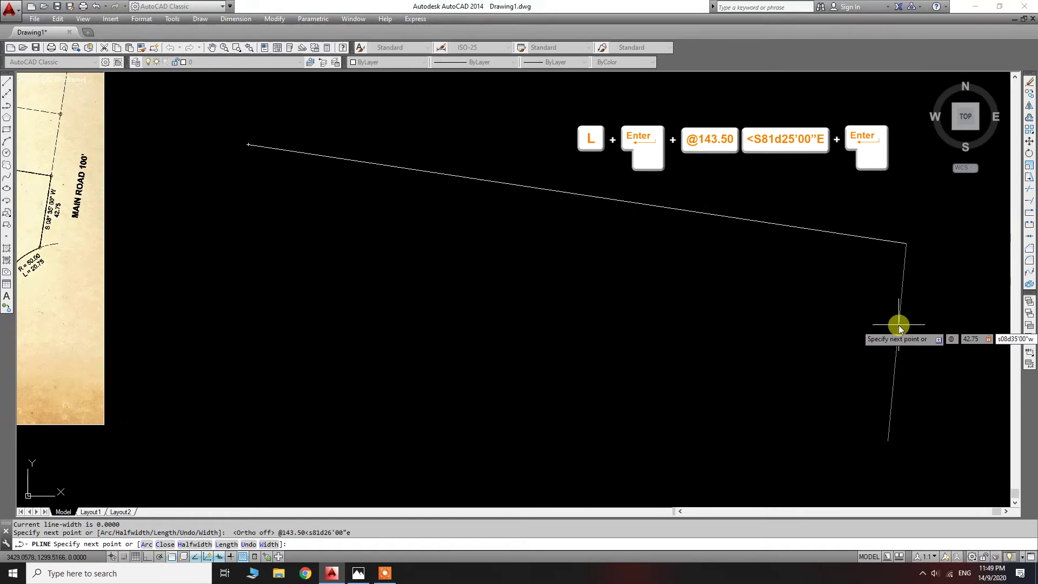
key(Return)
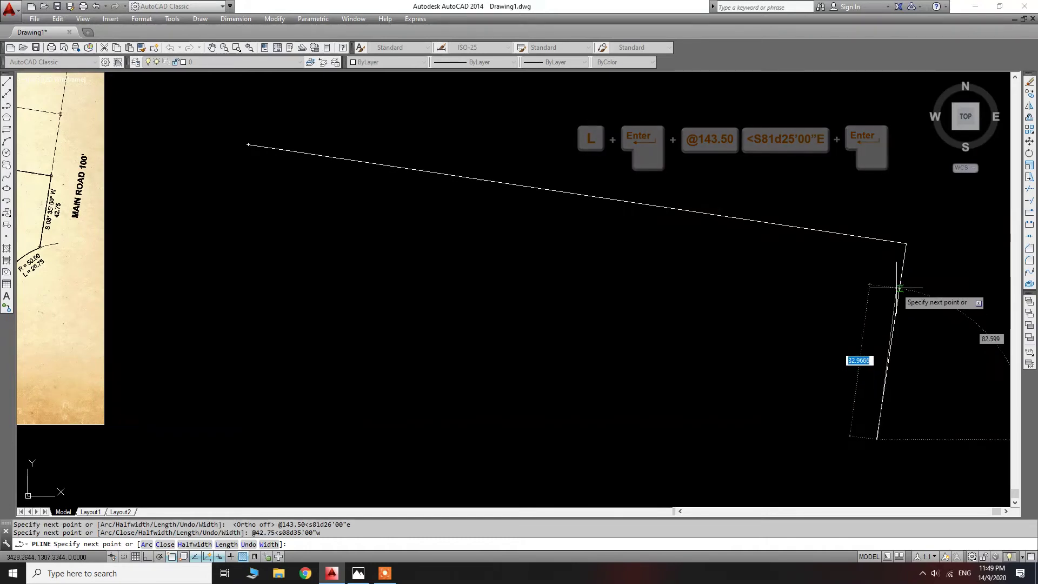
Zoom to check the new 42.75 side, then end the polyline
scroll(898, 292, down, 4)
scroll(895, 346, up, 2)
scroll(897, 351, up, 2)
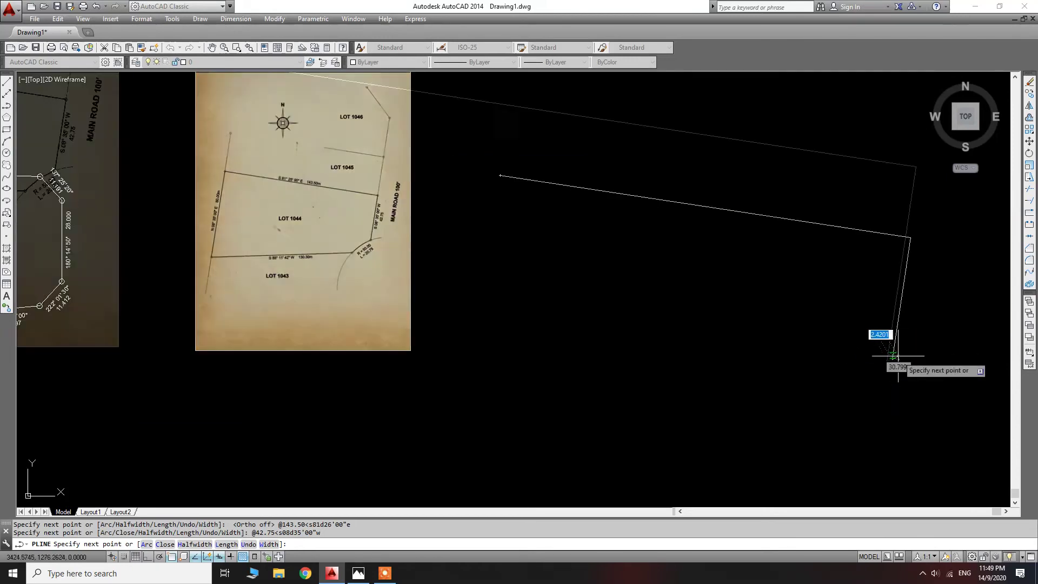
scroll(898, 352, down, 2)
scroll(902, 343, up, 2)
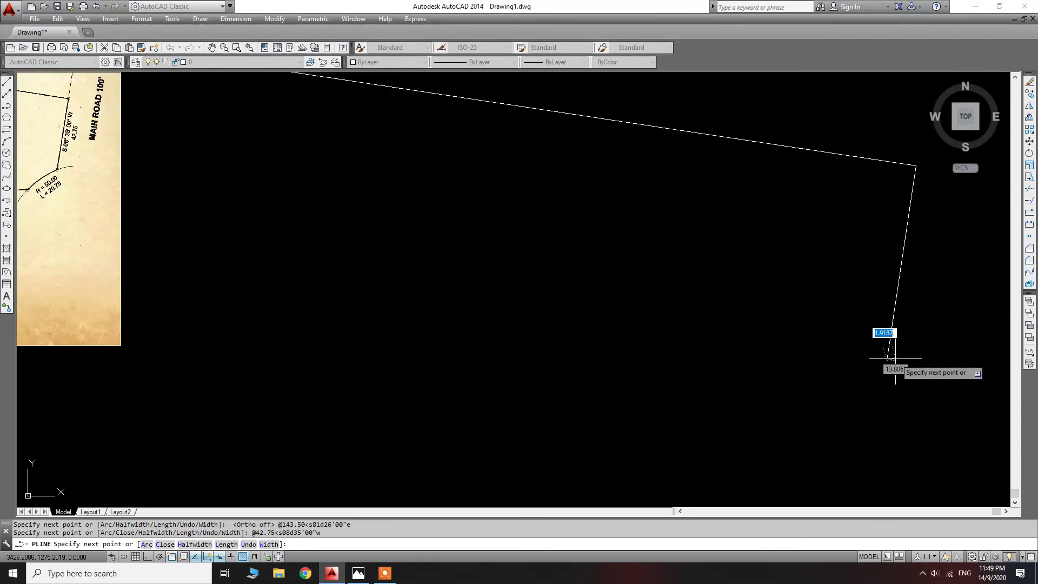
key(Escape)
Zoom in on the scanned plan's R=50.00, L=20.75 road curve and restart the polyline command
scroll(922, 338, down, 2)
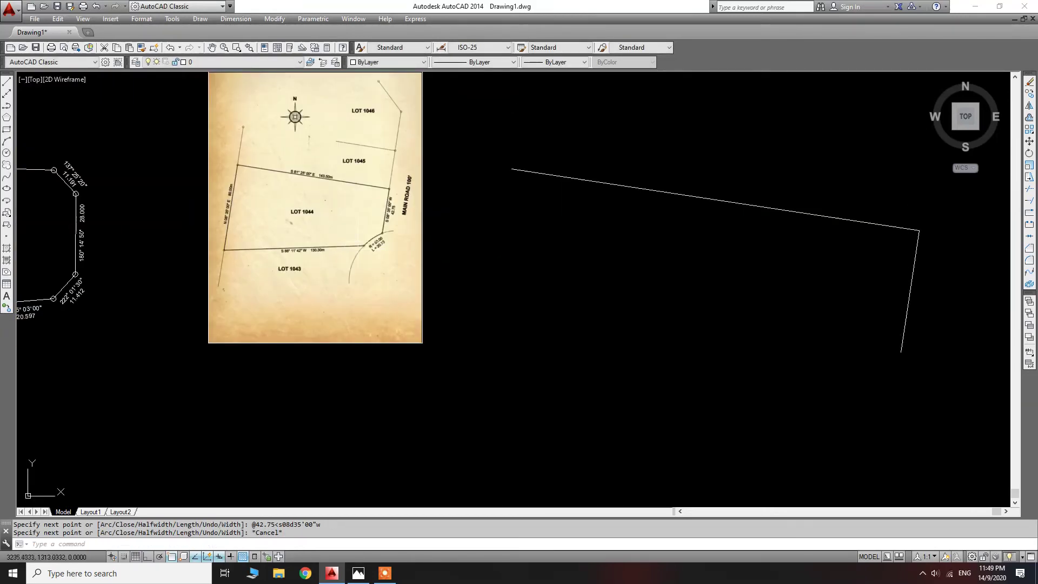
scroll(373, 205, up, 3)
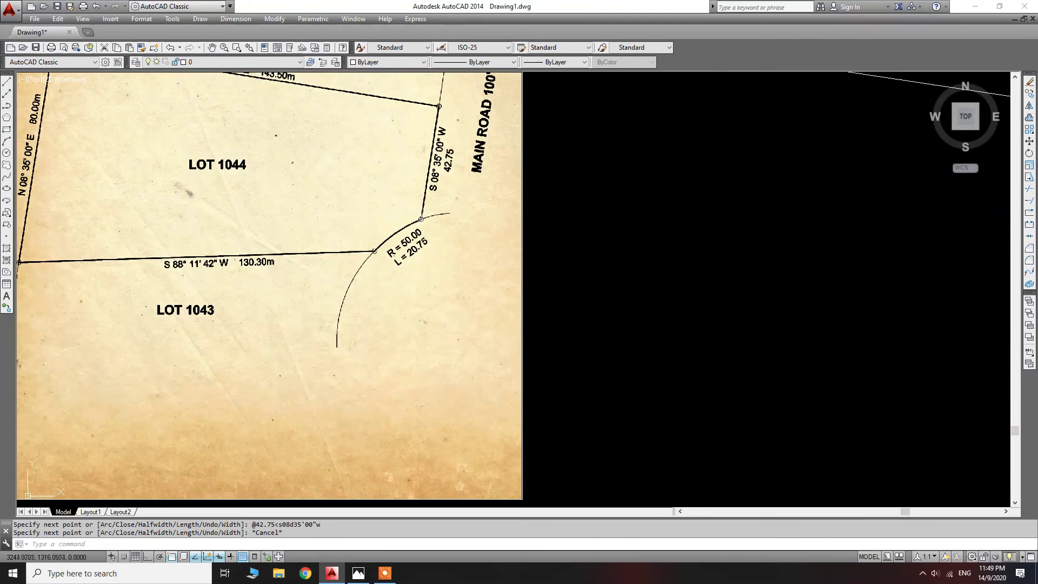
scroll(425, 217, up, 3)
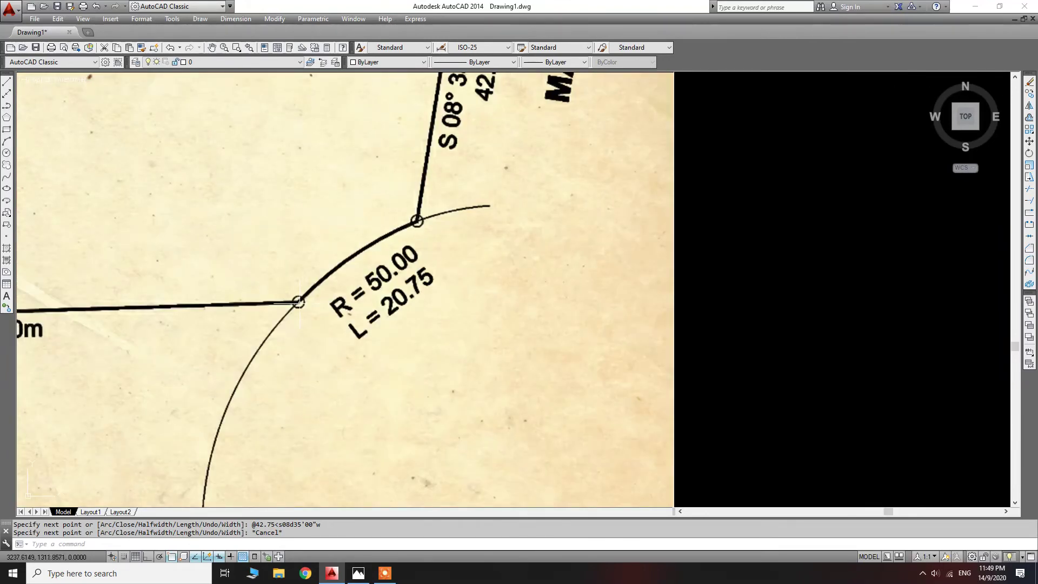
scroll(397, 257, down, 1)
scroll(396, 257, down, 1)
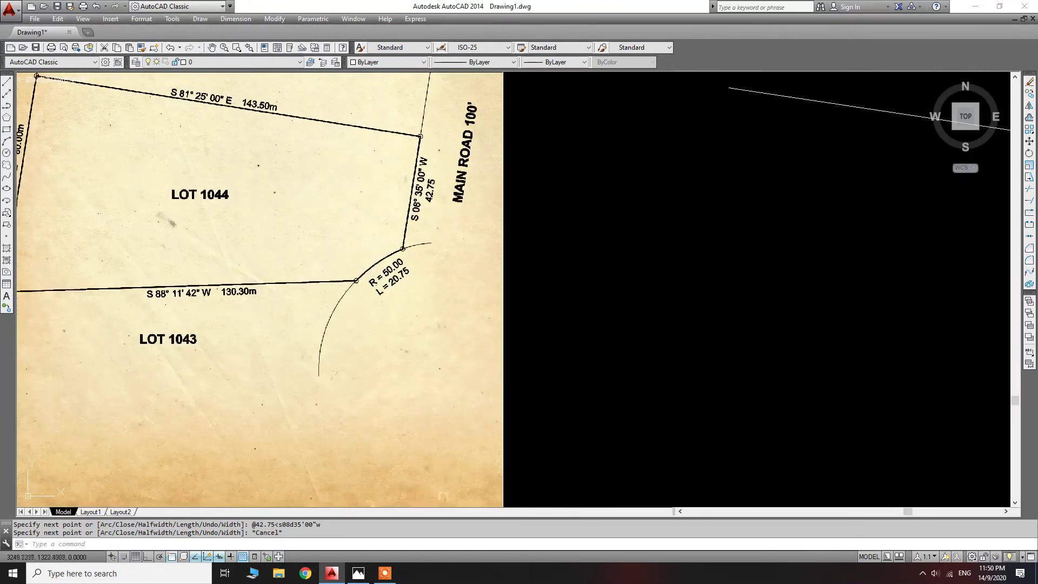
scroll(410, 179, up, 2)
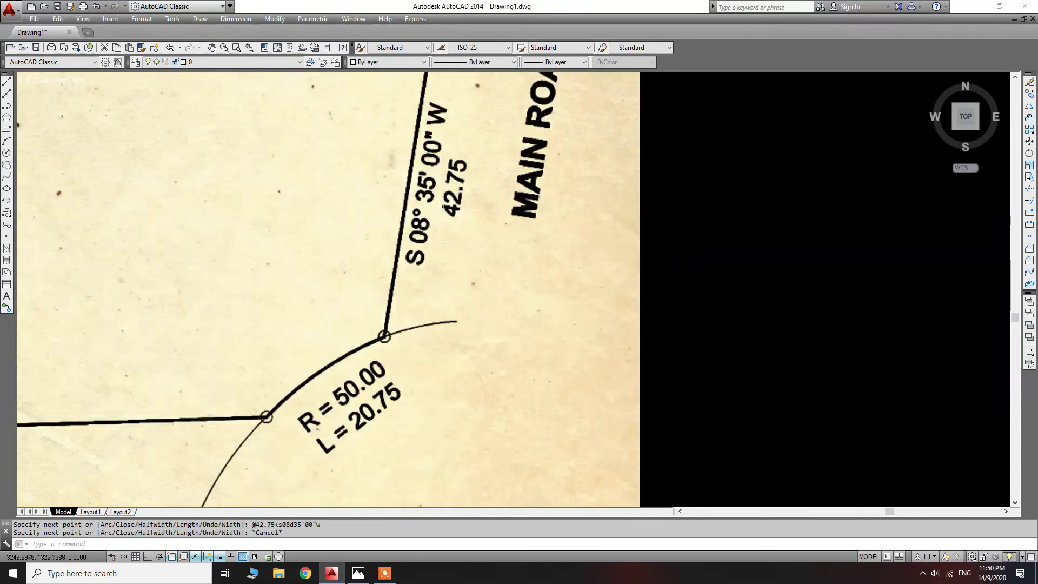
scroll(442, 213, down, 1)
scroll(487, 294, down, 1)
scroll(411, 238, down, 2)
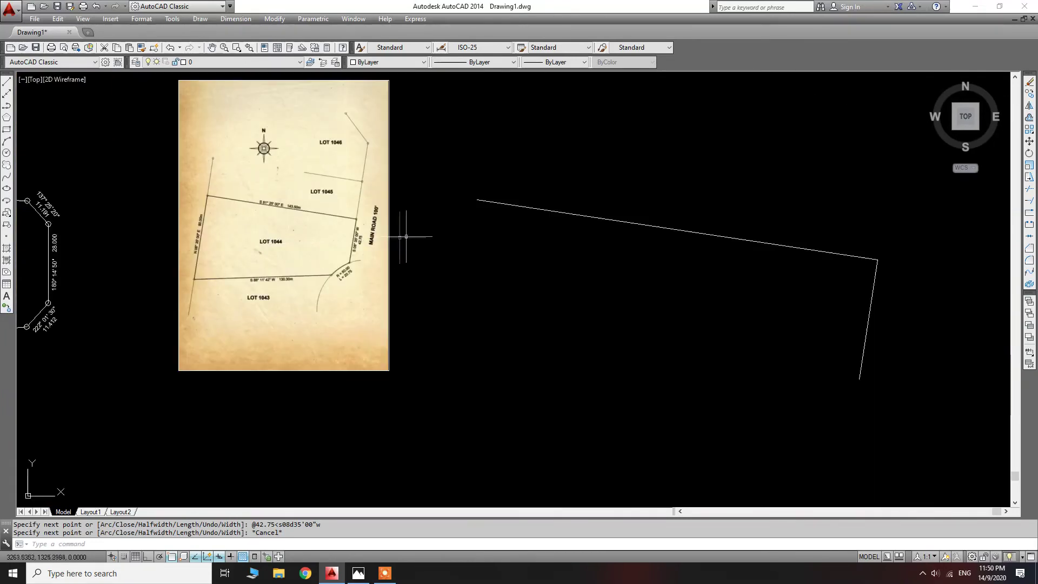
text(pl)
key(Return)
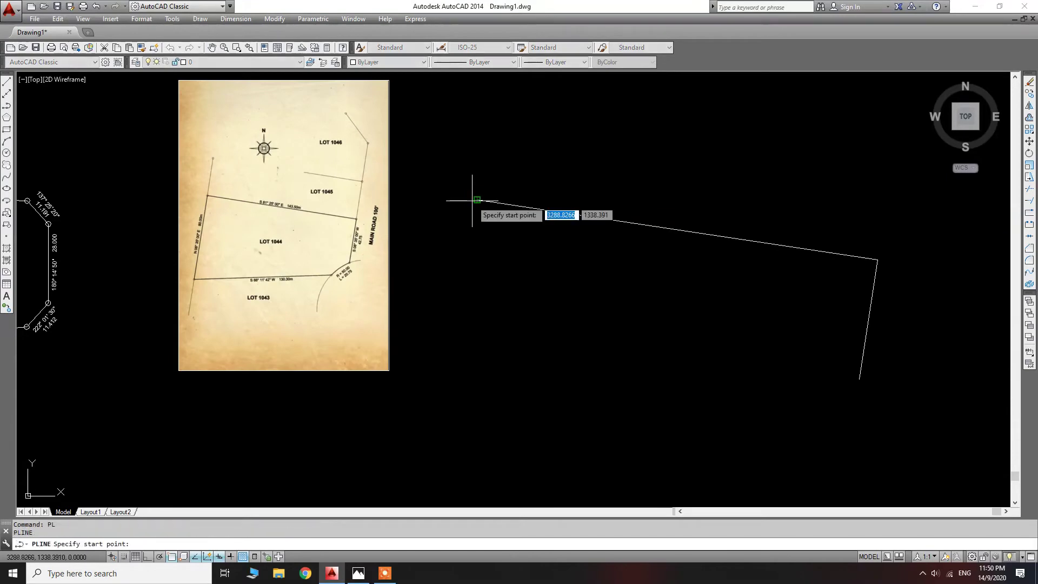
Draw an 80.00 side at N 08°35'00" E starting from the boundary's west end
click(476, 200)
scroll(457, 277, up, 2)
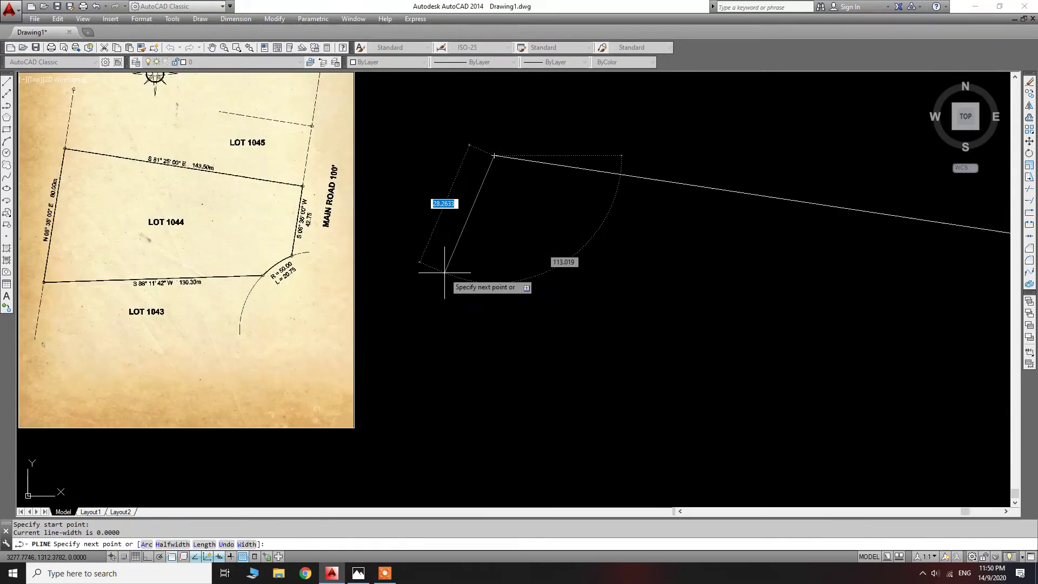
scroll(487, 270, down, 4)
scroll(498, 262, up, 2)
scroll(500, 250, up, 2)
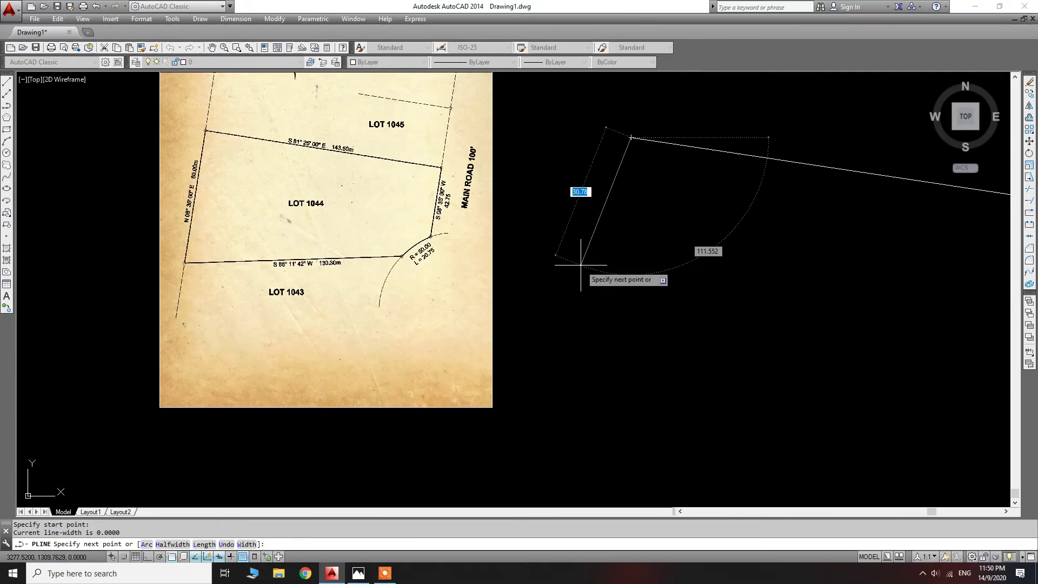
scroll(594, 260, up, 2)
scroll(626, 269, down, 4)
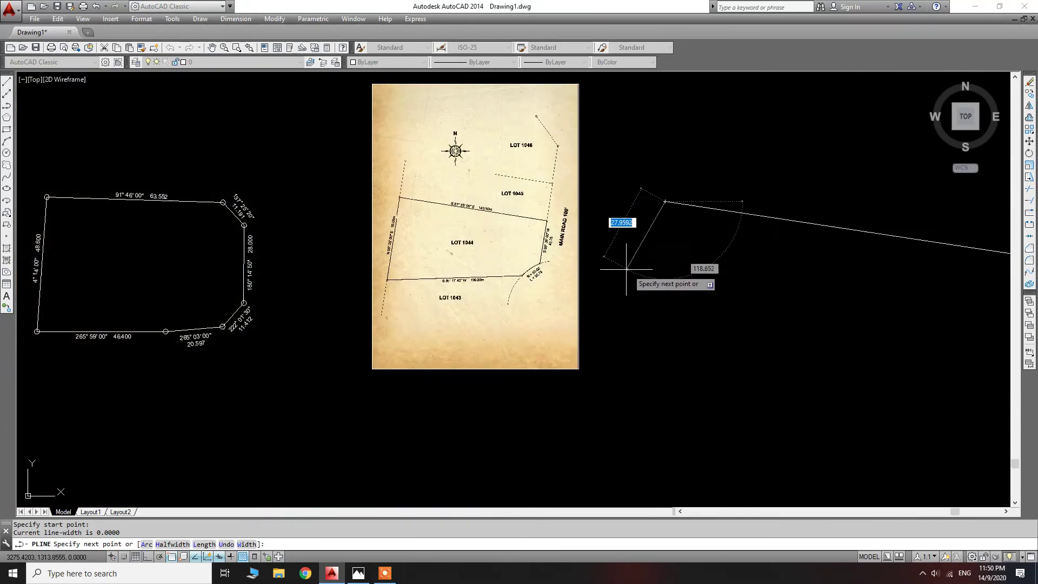
scroll(606, 255, up, 4)
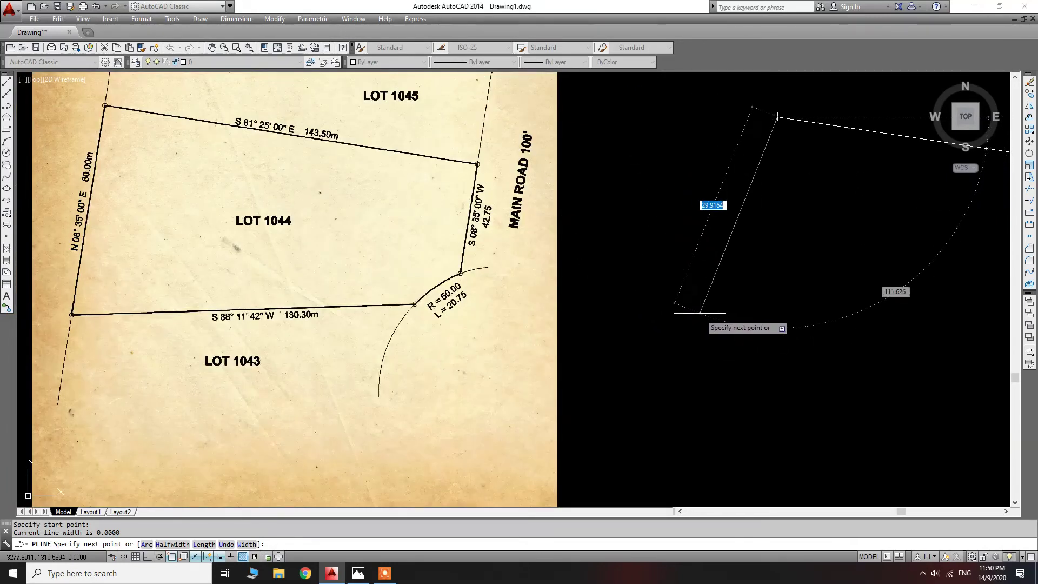
key(Tab)
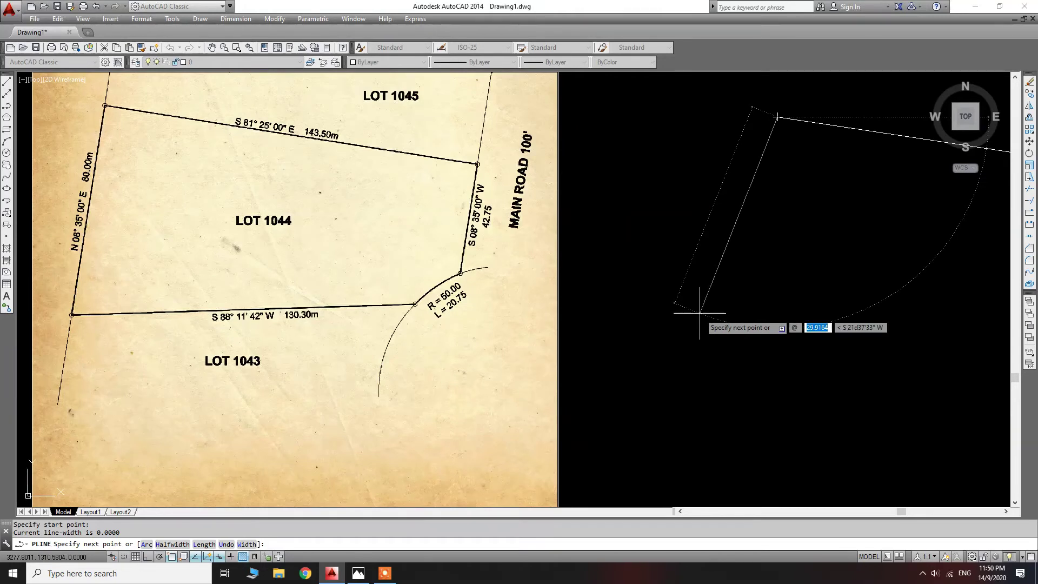
text(80)
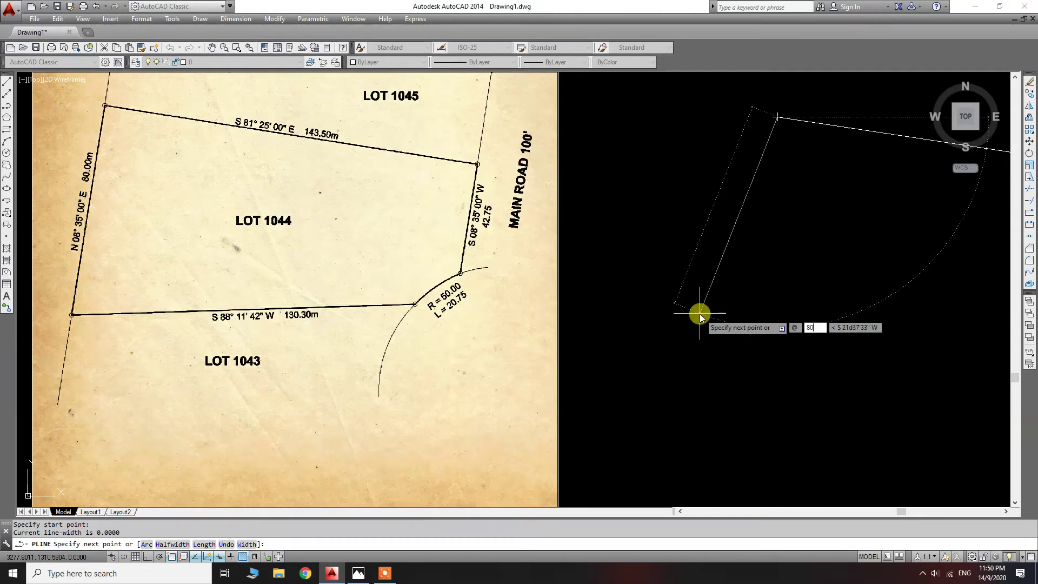
text(.00)
key(Tab)
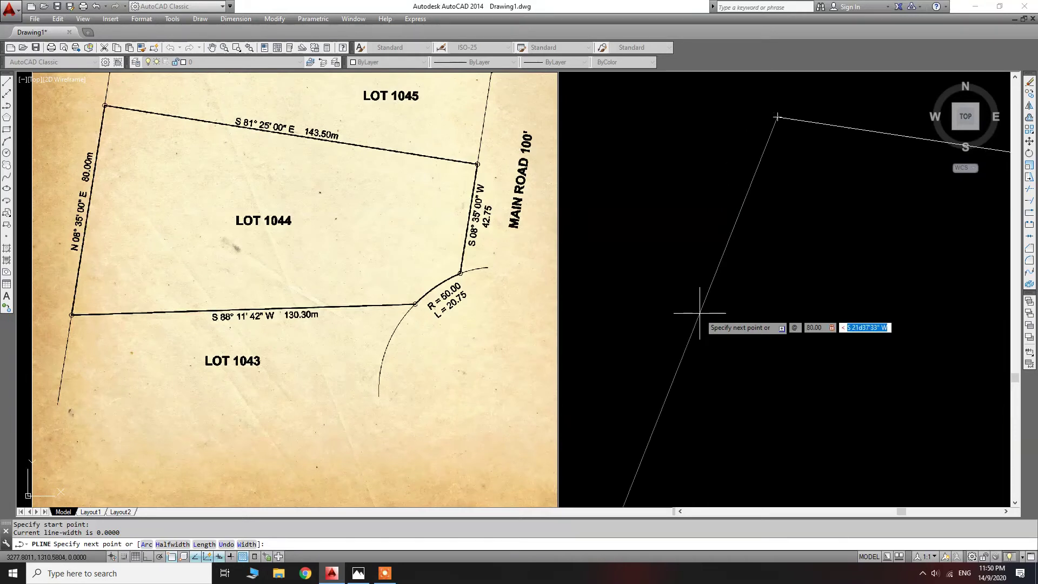
text(n08d)
text(35')
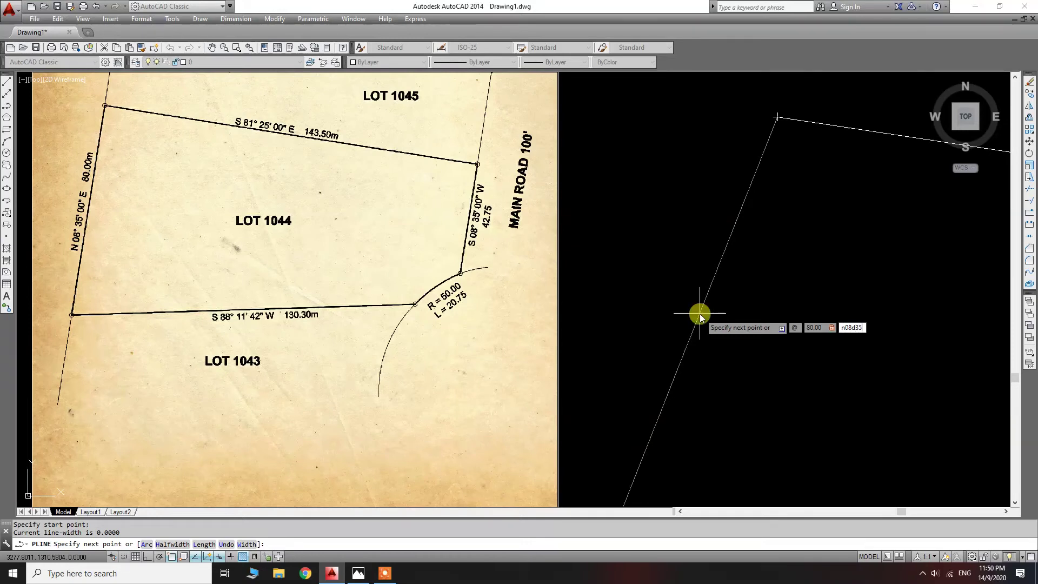
text(00")
text(e)
key(Return)
Zoom to review the 80.00 side and finish the polyline
scroll(608, 328, down, 2)
scroll(602, 352, down, 4)
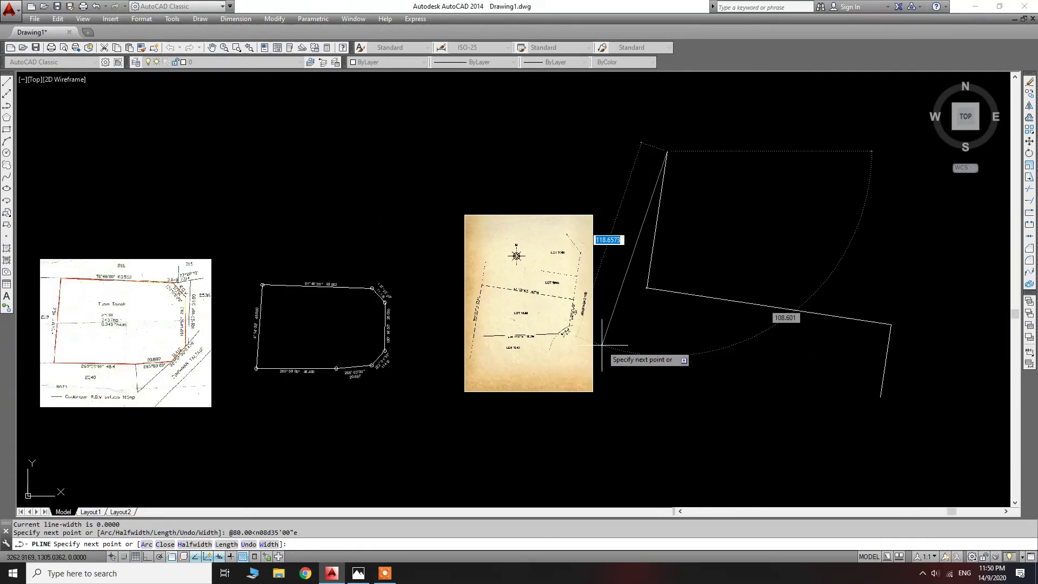
scroll(636, 270, up, 2)
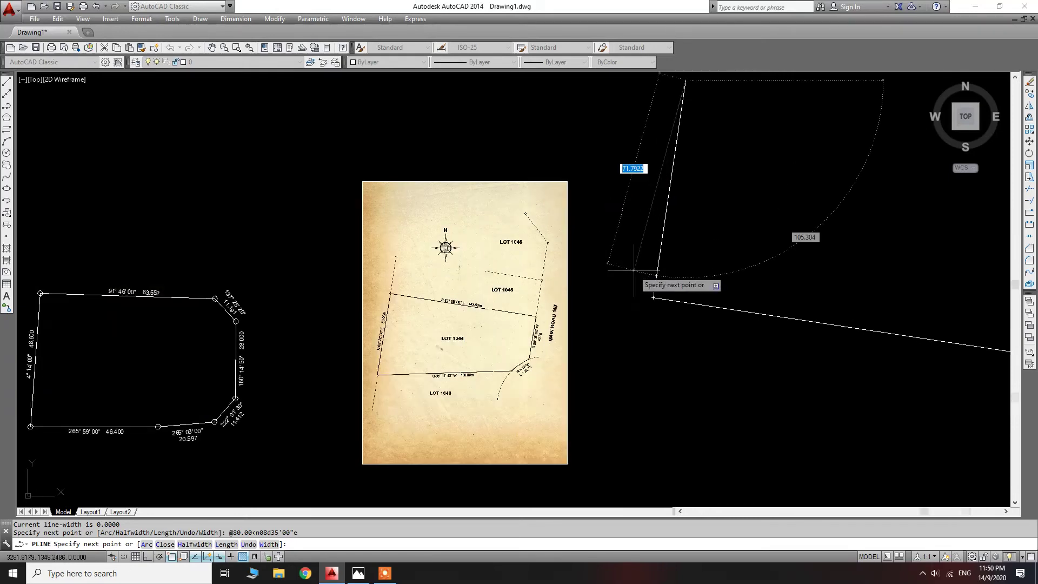
scroll(636, 270, up, 2)
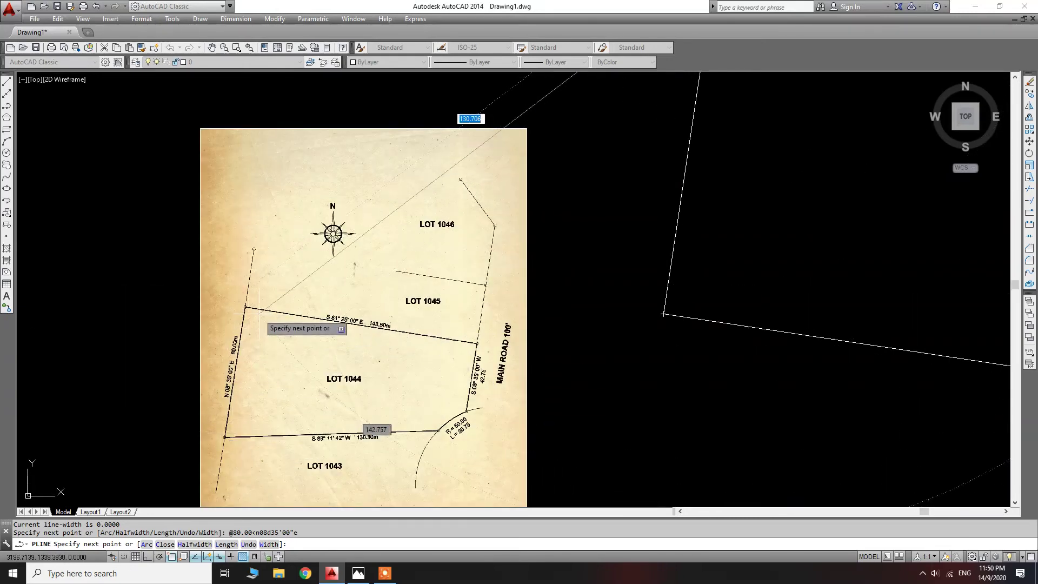
scroll(276, 370, down, 4)
key(Escape)
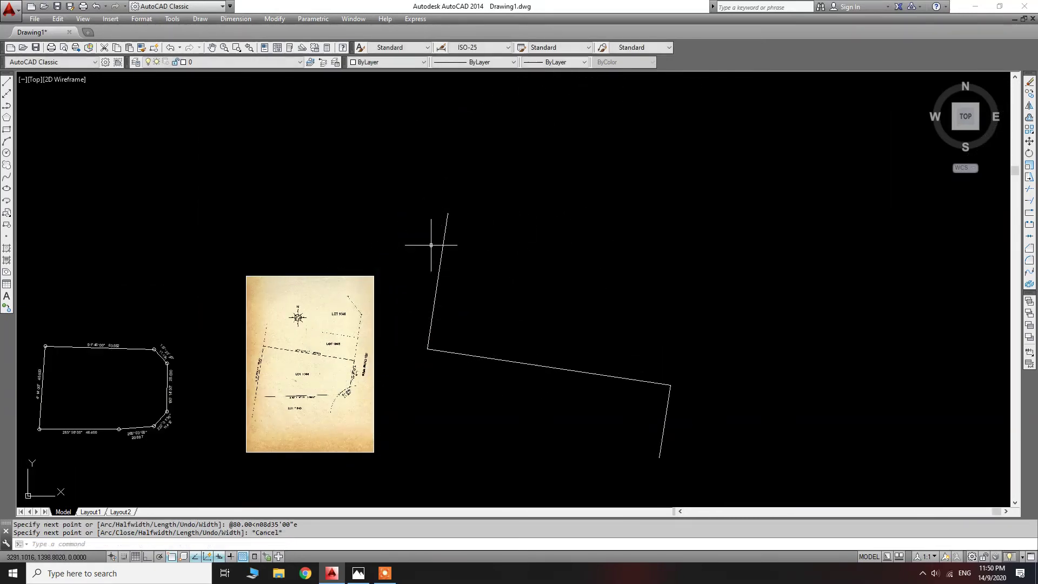
Select the 80.00 line and move its top end onto the boundary's north-west corner
click(448, 228)
click(419, 240)
text(m)
key(Return)
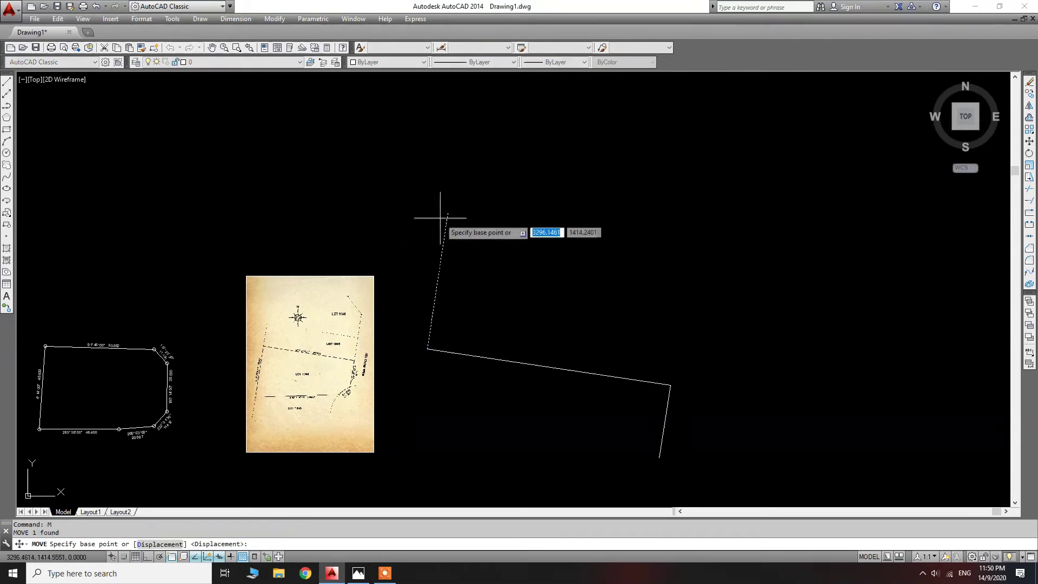
click(447, 213)
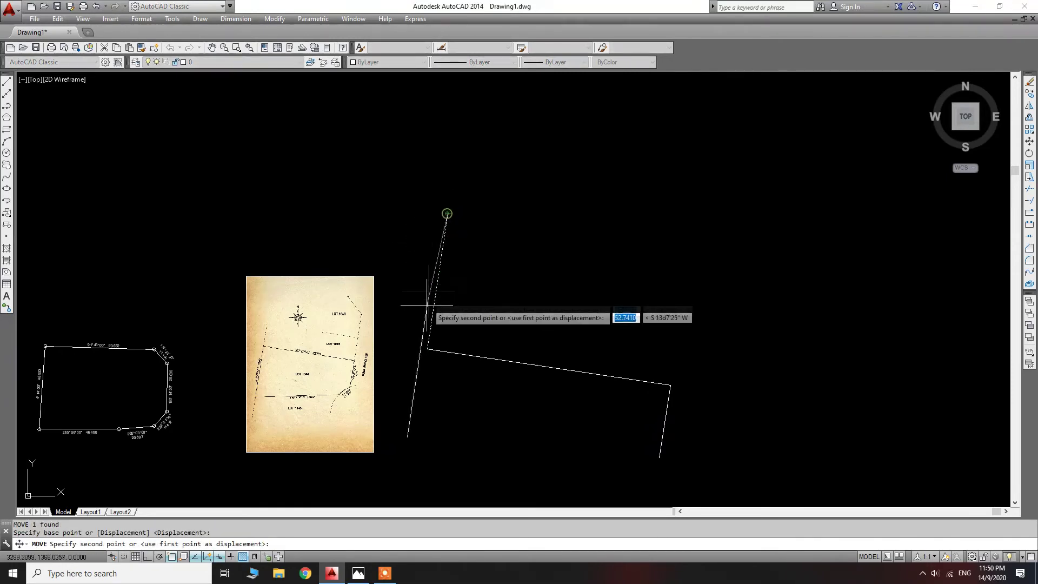
click(428, 349)
scroll(452, 317, down, 2)
key(Escape)
scroll(412, 406, up, 2)
scroll(429, 394, up, 4)
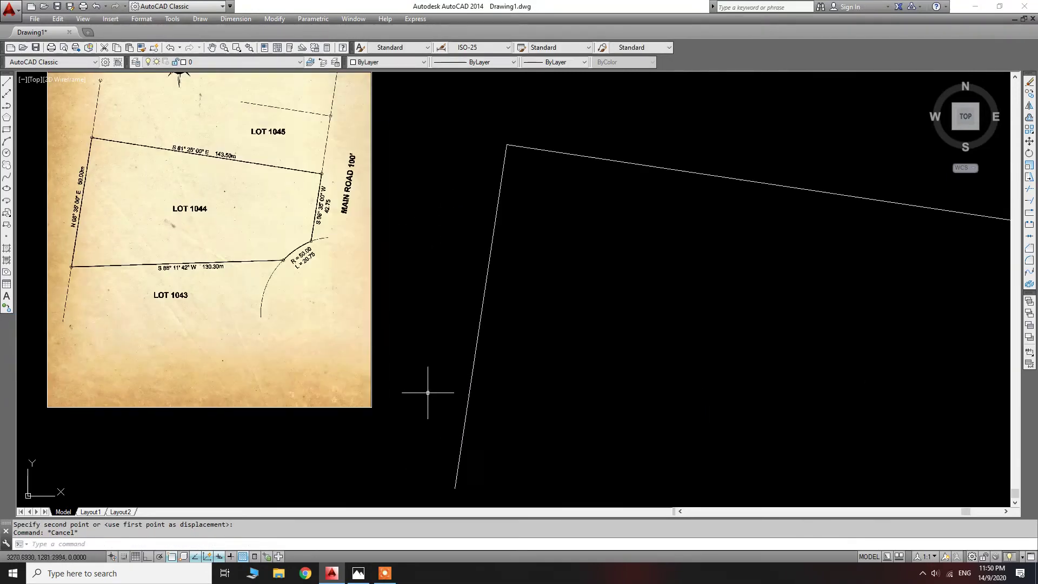
scroll(627, 325, down, 2)
scroll(284, 259, up, 2)
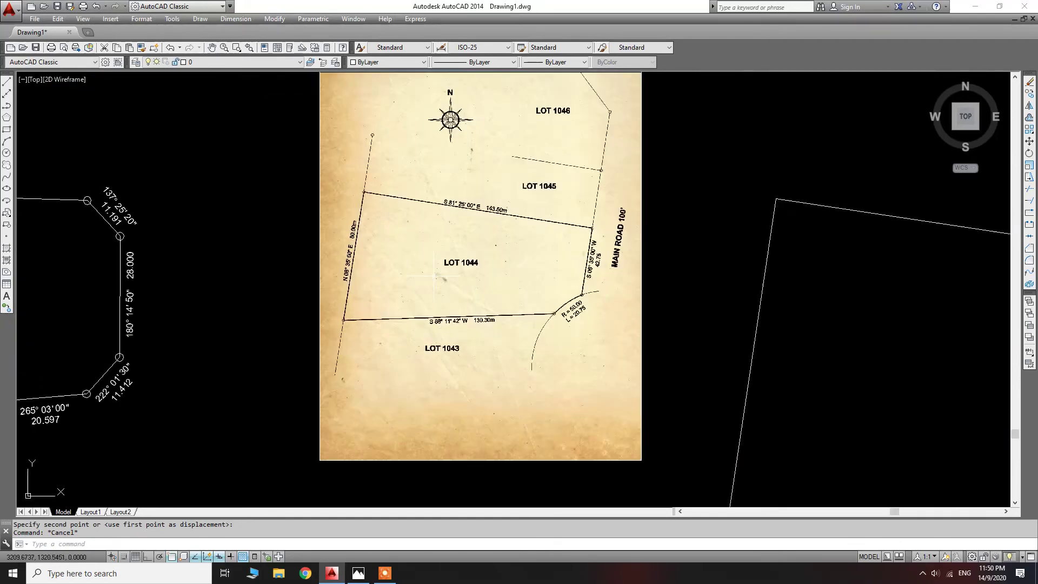
scroll(283, 260, up, 2)
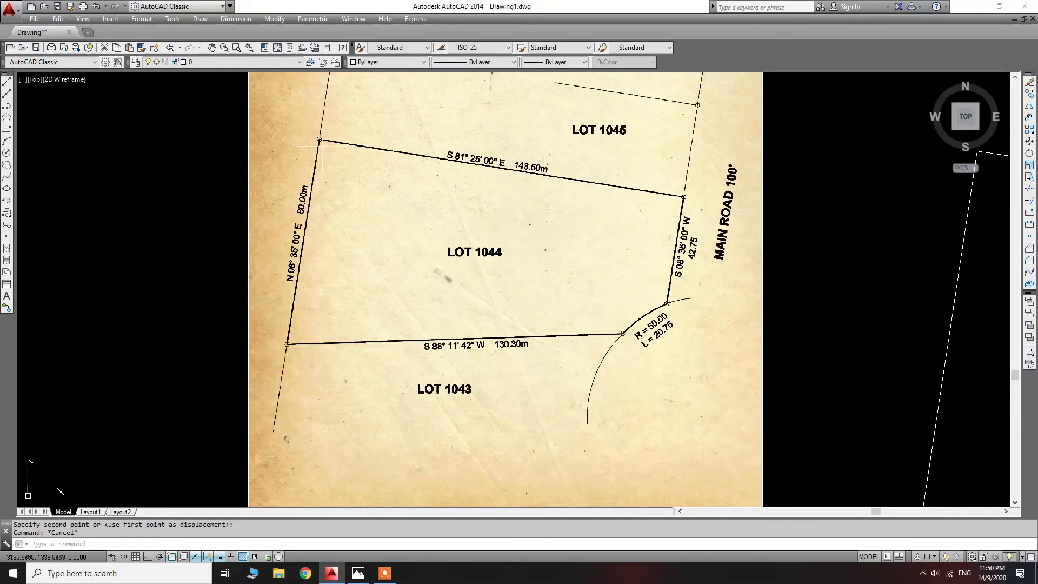
scroll(379, 188, down, 4)
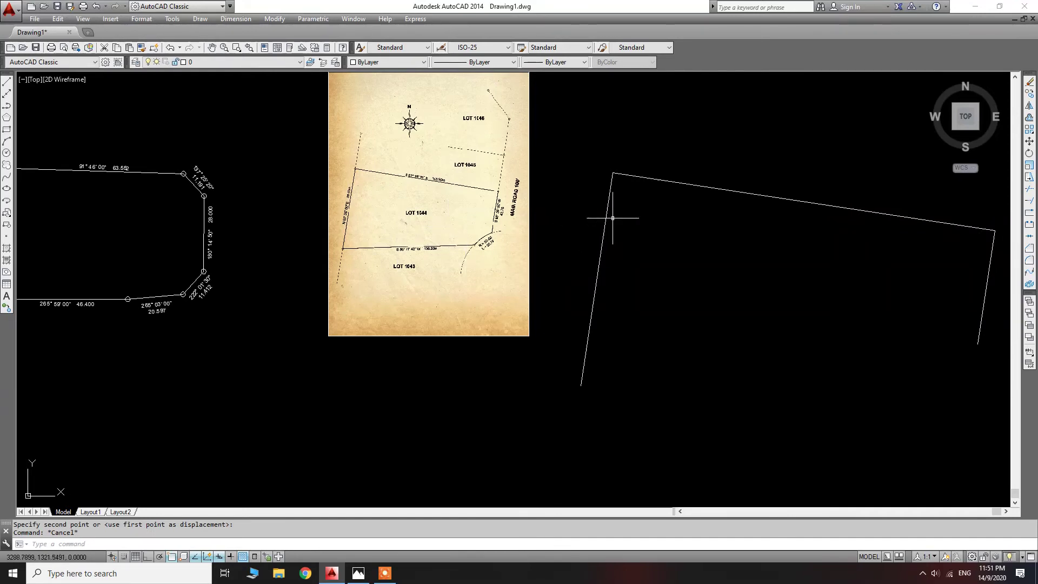
scroll(598, 270, up, 1)
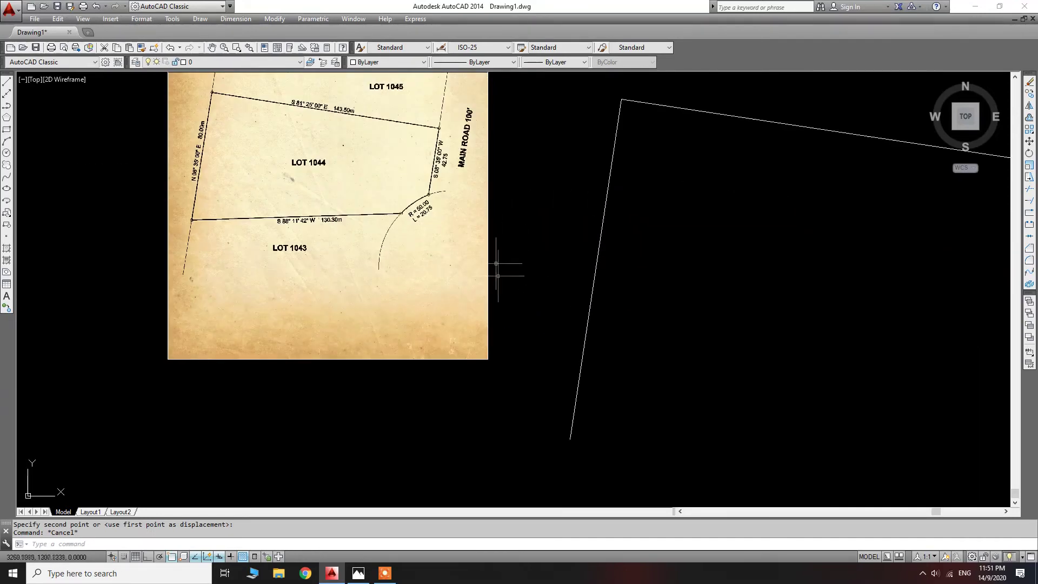
scroll(565, 395, up, 1)
scroll(609, 353, down, 1)
scroll(608, 353, up, 1)
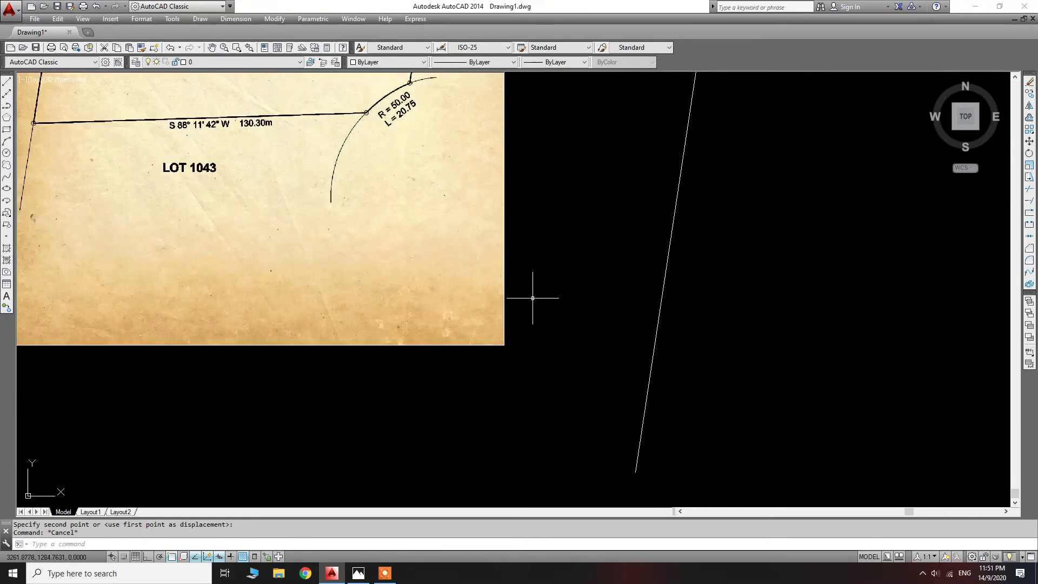
scroll(536, 295, down, 3)
text(pl)
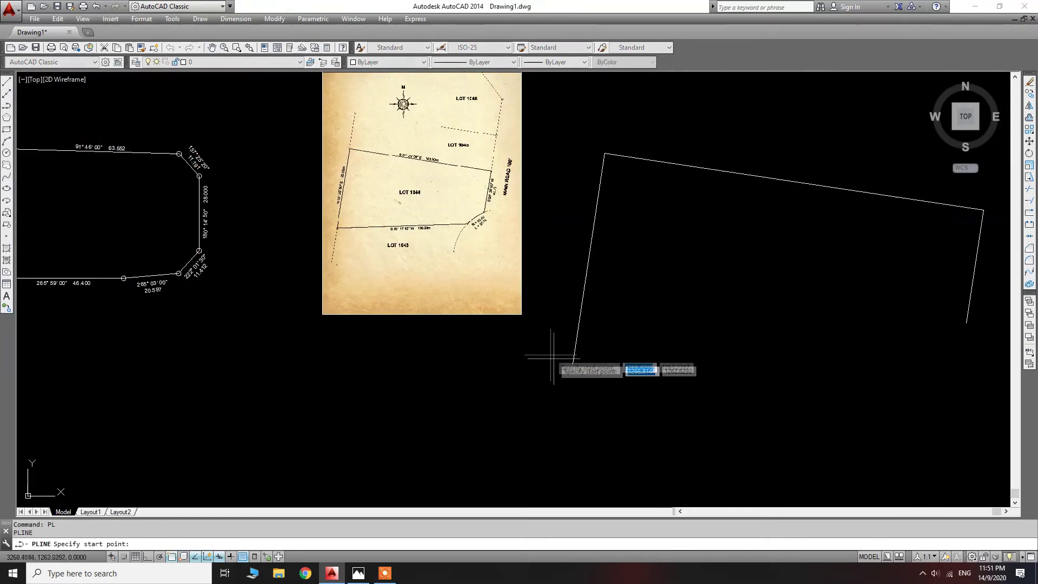
Draw a 130.30 polyline side at S 88°11'42" W from the west side's lower end
key(Return)
click(574, 362)
scroll(693, 355, up, 2)
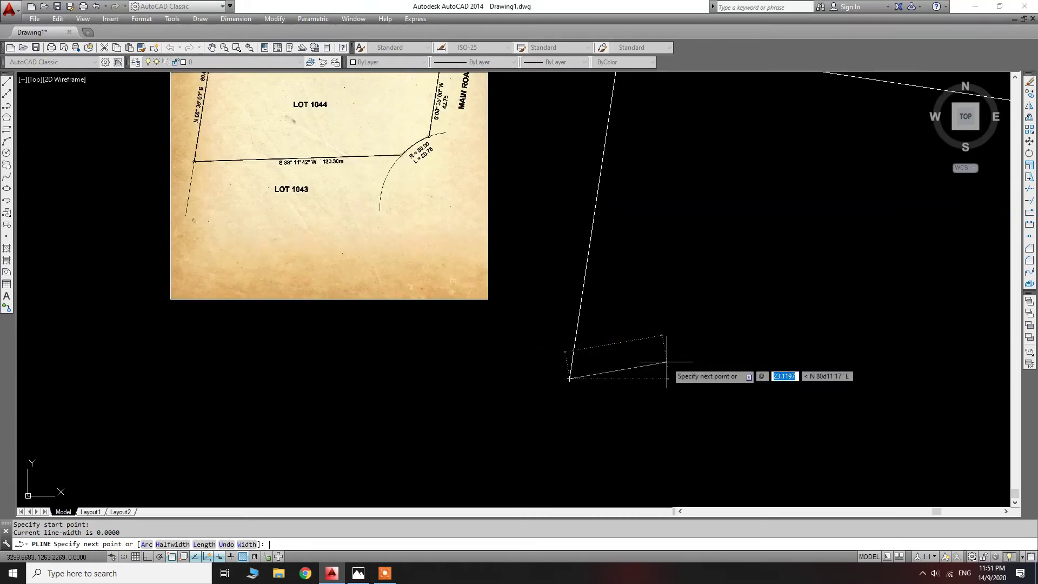
text(130.30)
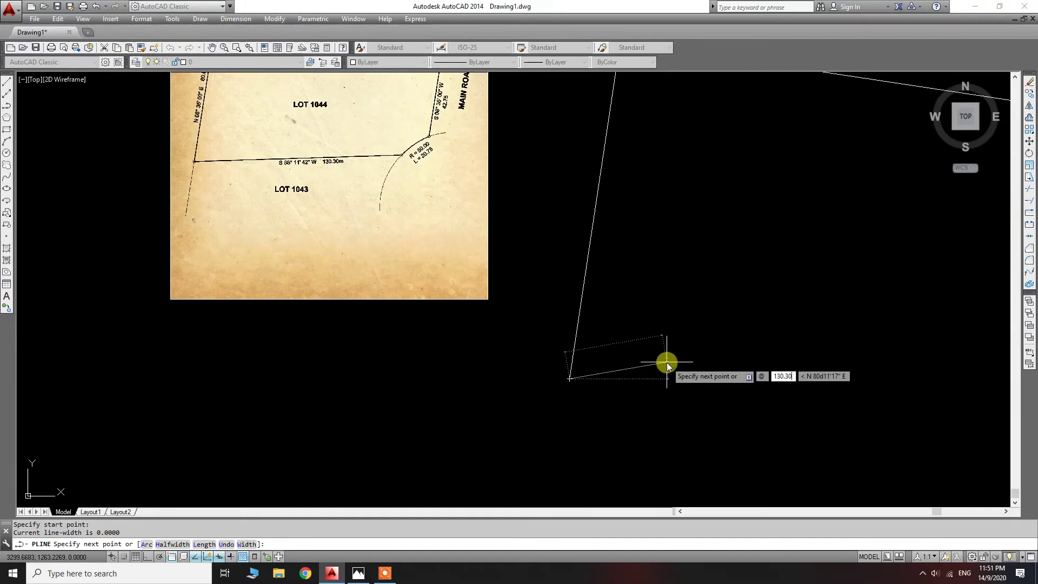
key(Tab)
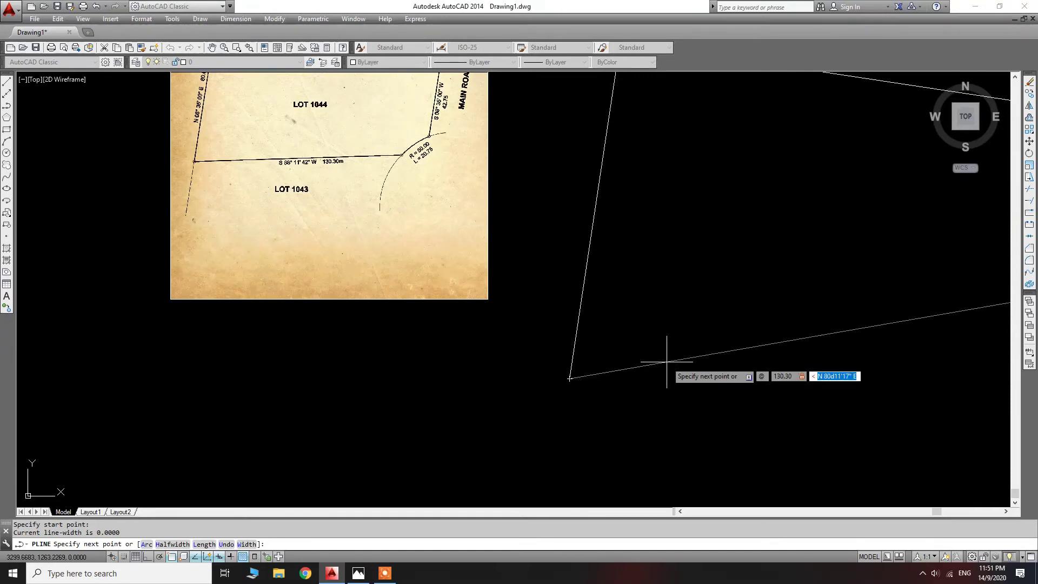
scroll(430, 224, up, 4)
scroll(430, 225, down, 2)
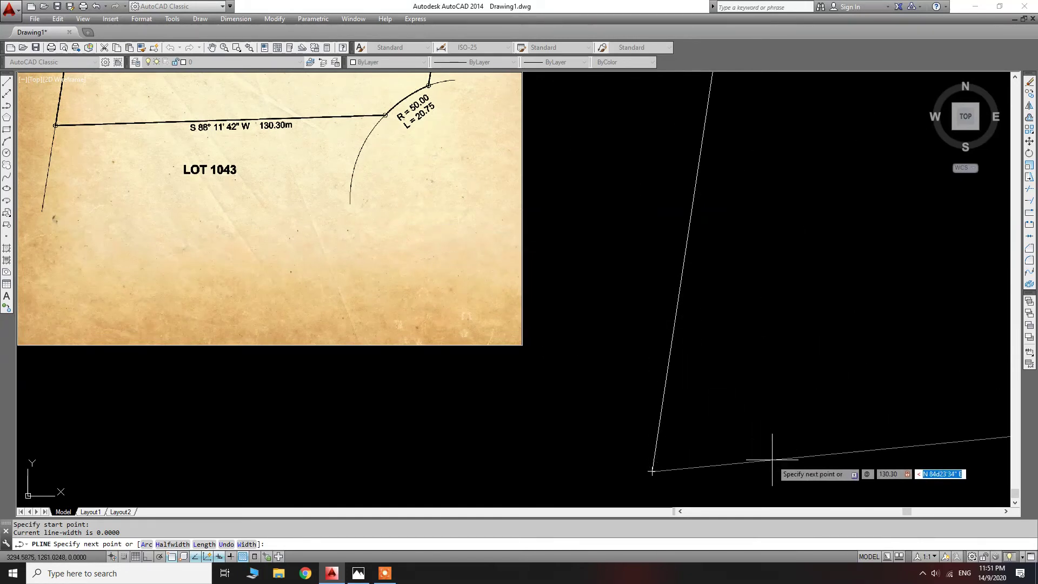
text(s)
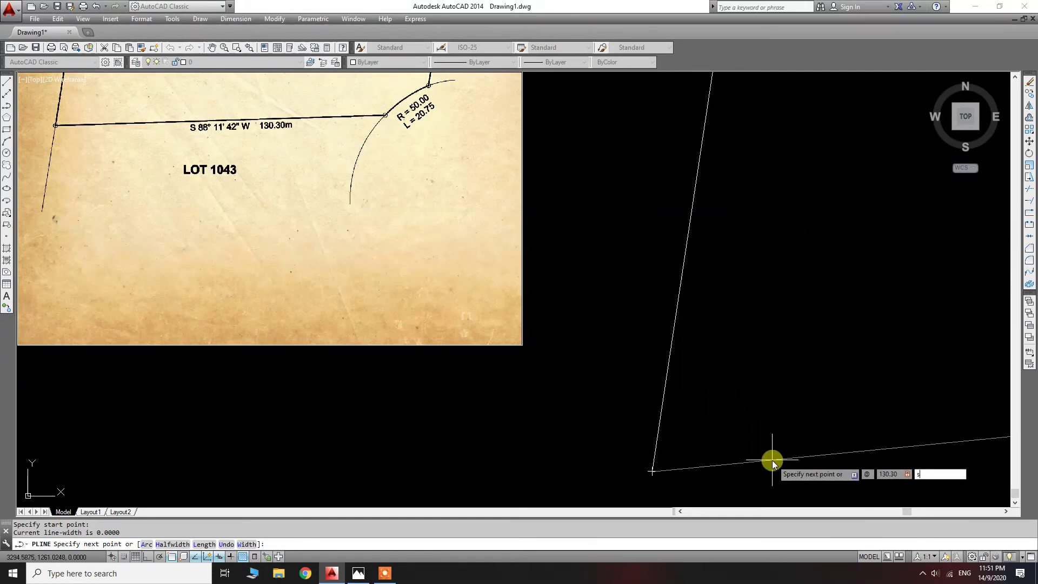
text(88d)
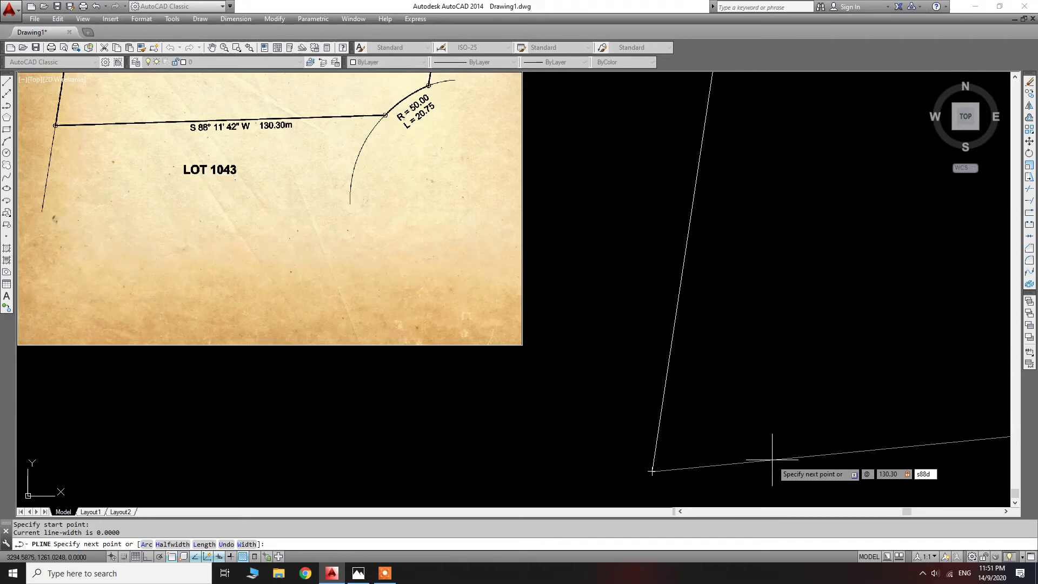
text(11'42"w)
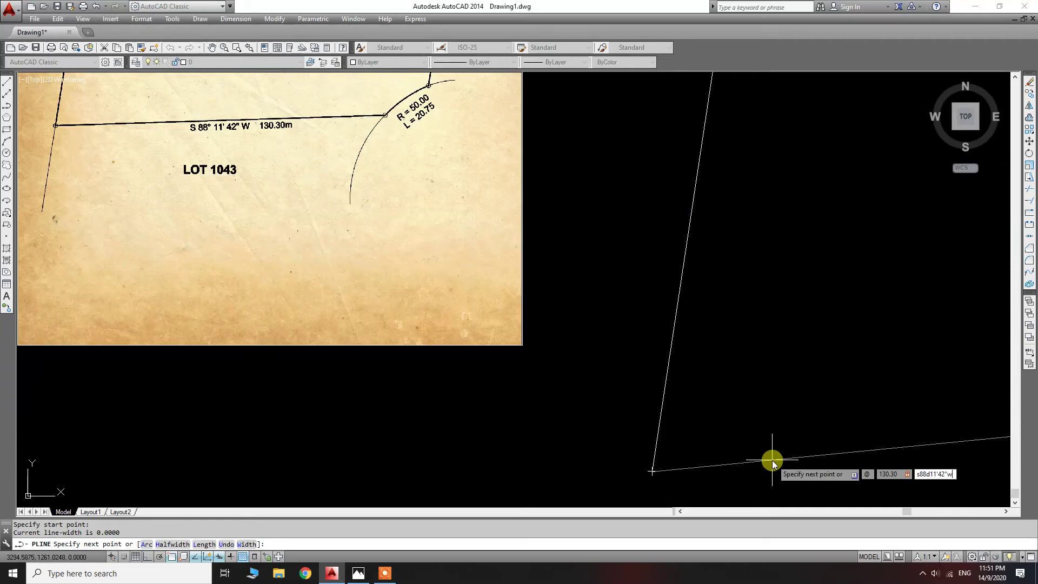
key(Return)
scroll(547, 366, down, 3)
scroll(584, 333, down, 2)
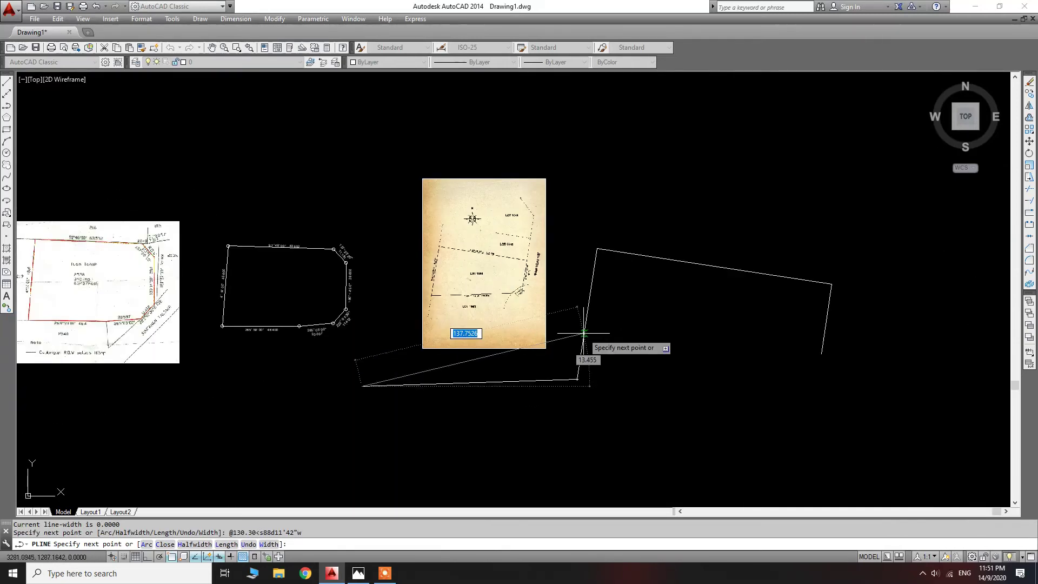
key(Escape)
key(Escape)
Zoom around and crossing-select the new 130.30 bottom line
scroll(454, 370, up, 2)
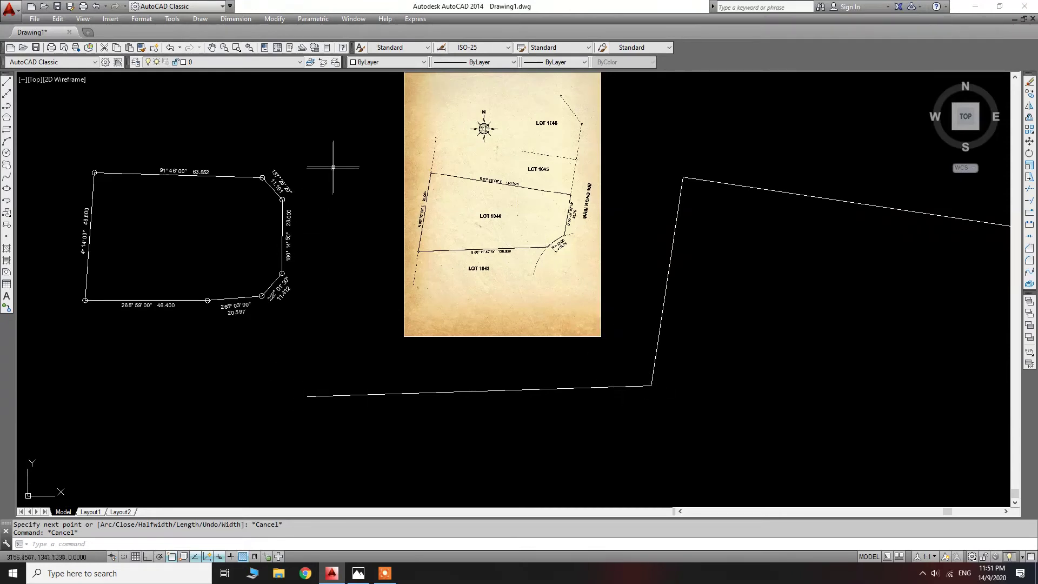
scroll(338, 162, down, 2)
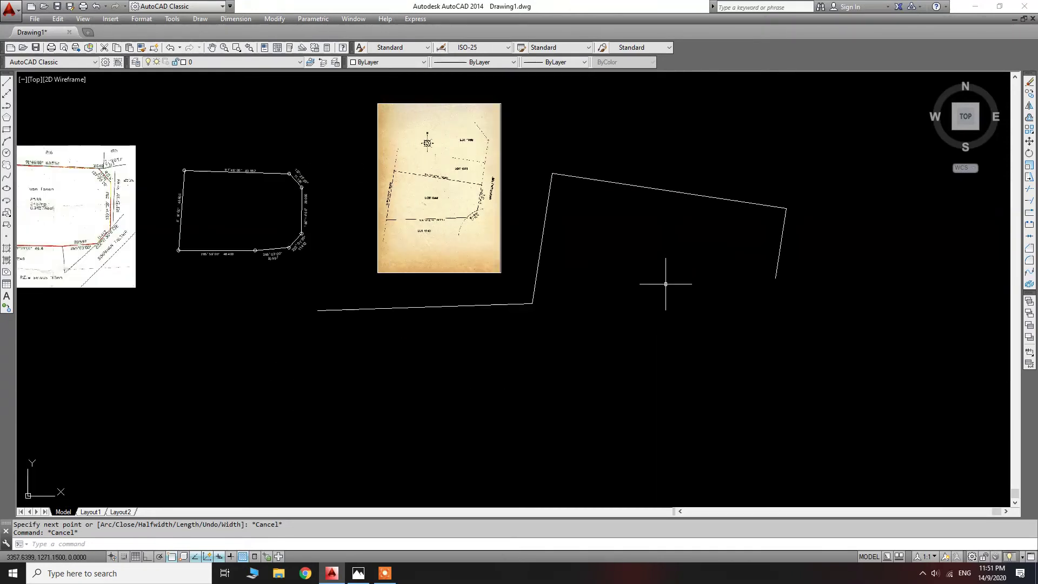
scroll(430, 198, up, 2)
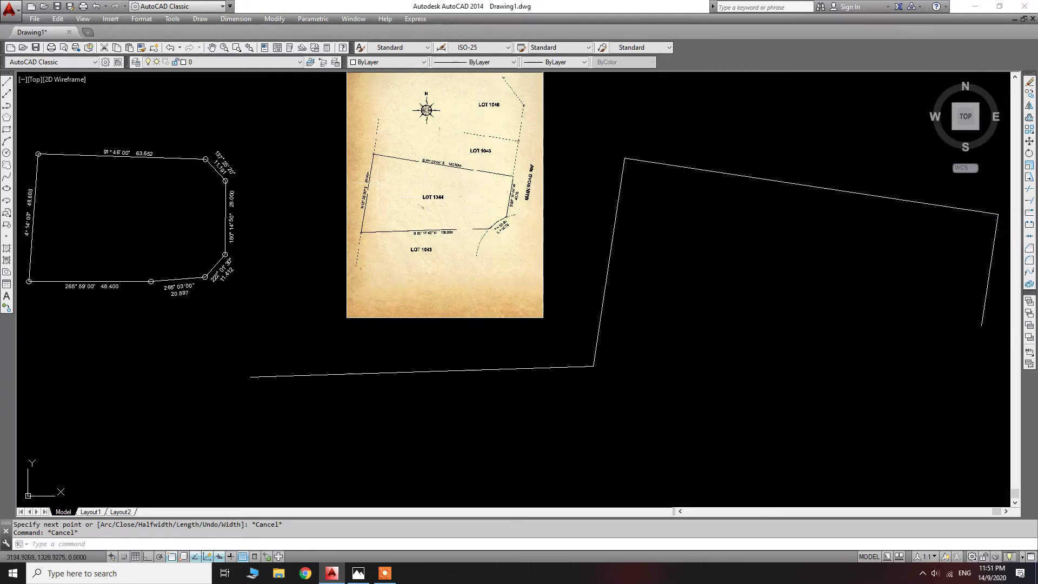
scroll(370, 148, up, 2)
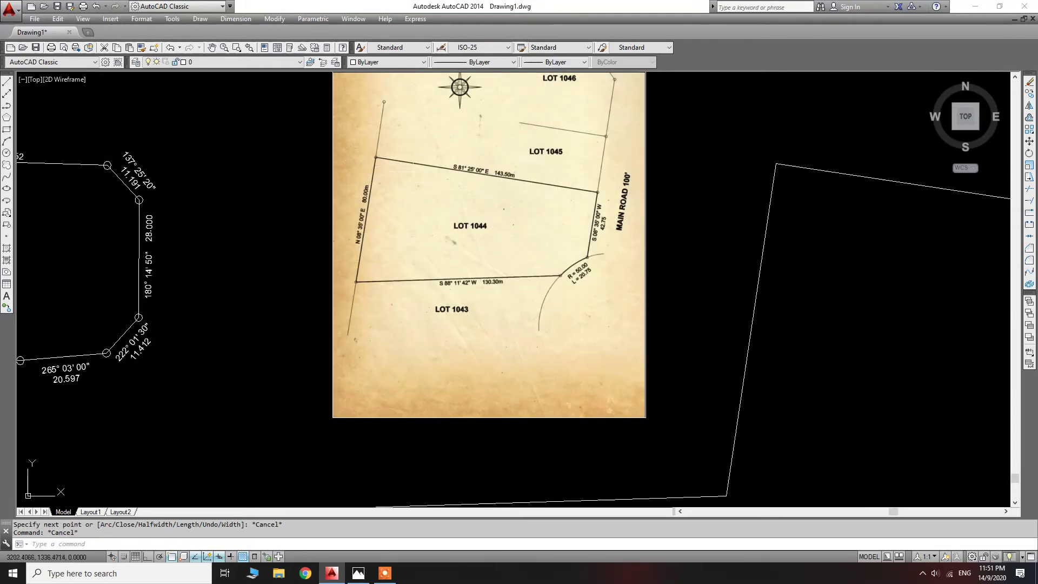
scroll(491, 192, down, 1)
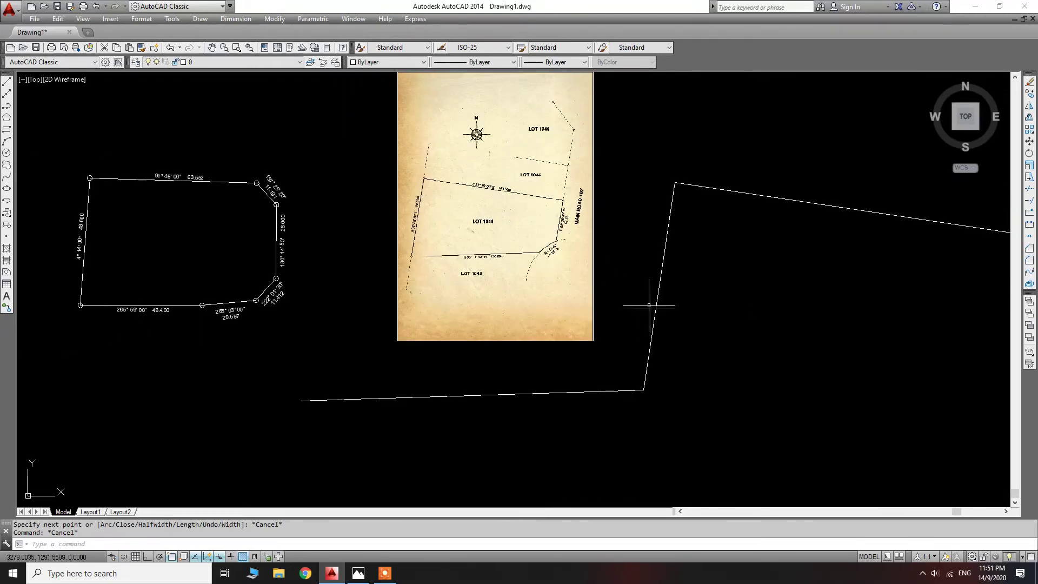
scroll(465, 298, down, 1)
click(468, 328)
click(435, 362)
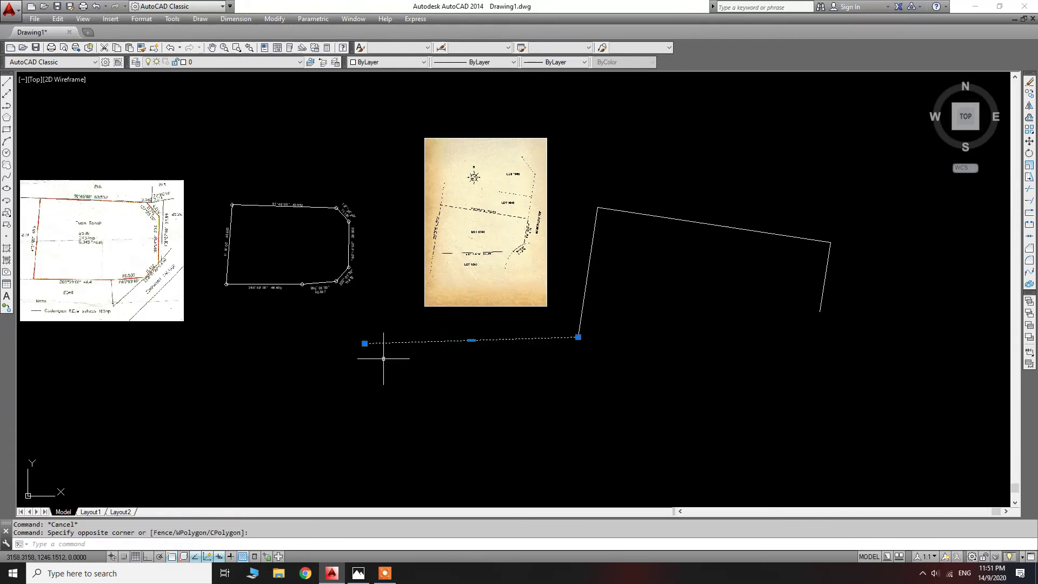
Move the bottom line's left end to the lot corner, then undo the move
text(M)
key(Return)
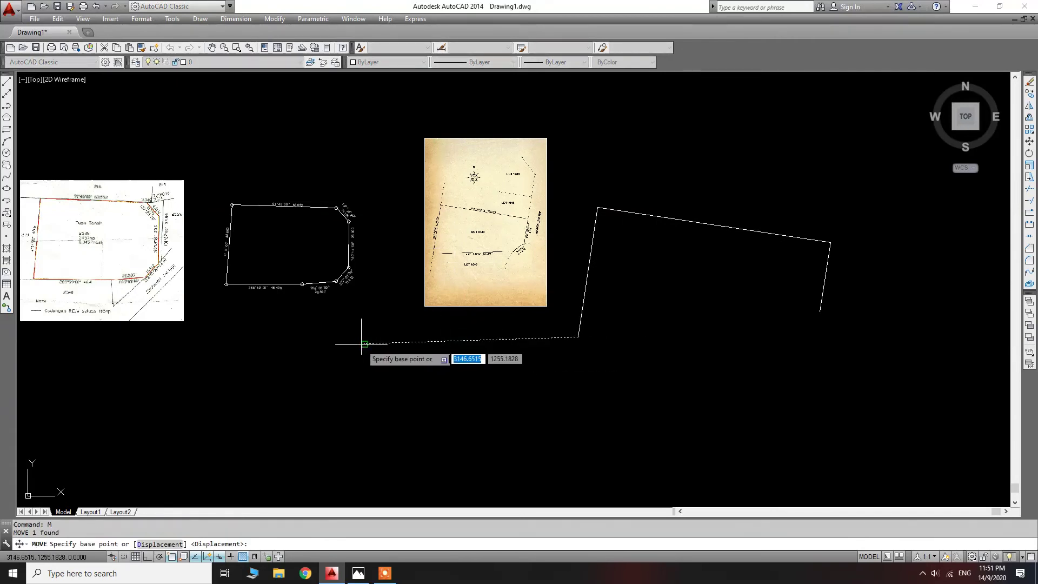
click(364, 344)
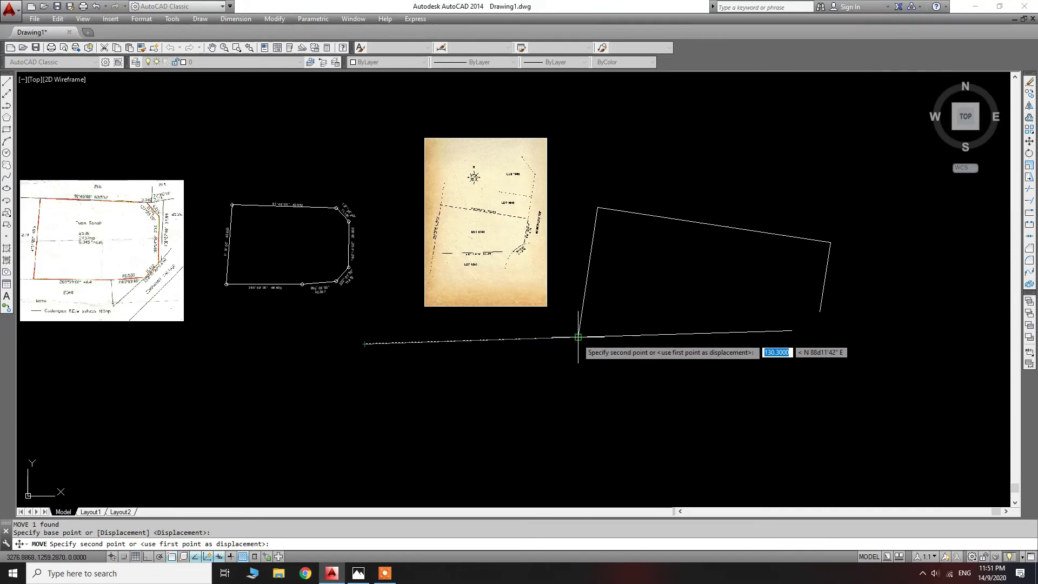
click(579, 338)
key(ctrl+z)
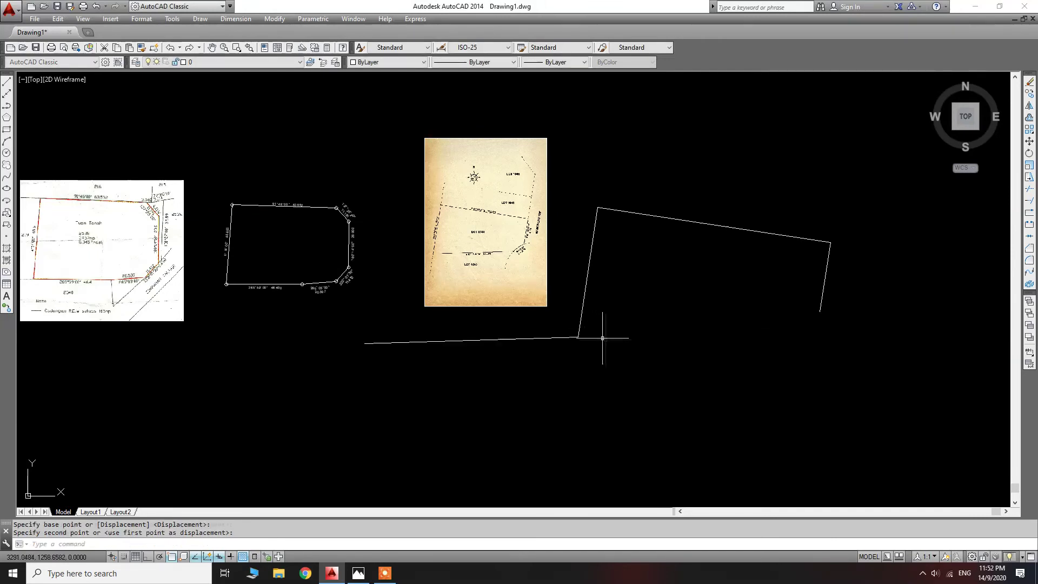
Reselect the bottom line and try mirroring it with Ortho on, then cancel
click(541, 350)
click(570, 355)
text(mi)
key(Return)
click(579, 337)
key(F8)
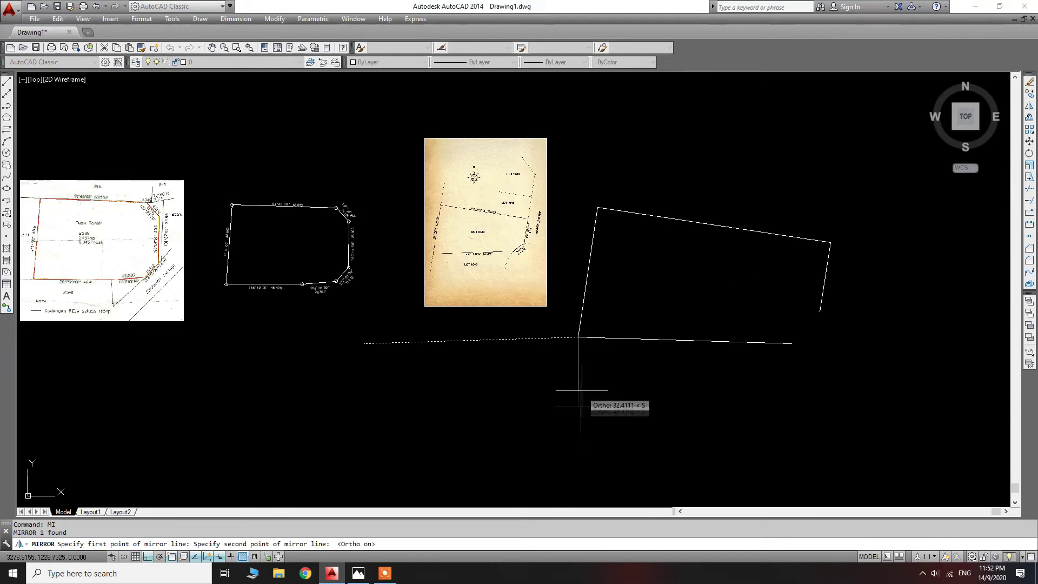
key(Escape)
Move the 130.30 line so its left end sits on the west side's lower corner
click(535, 339)
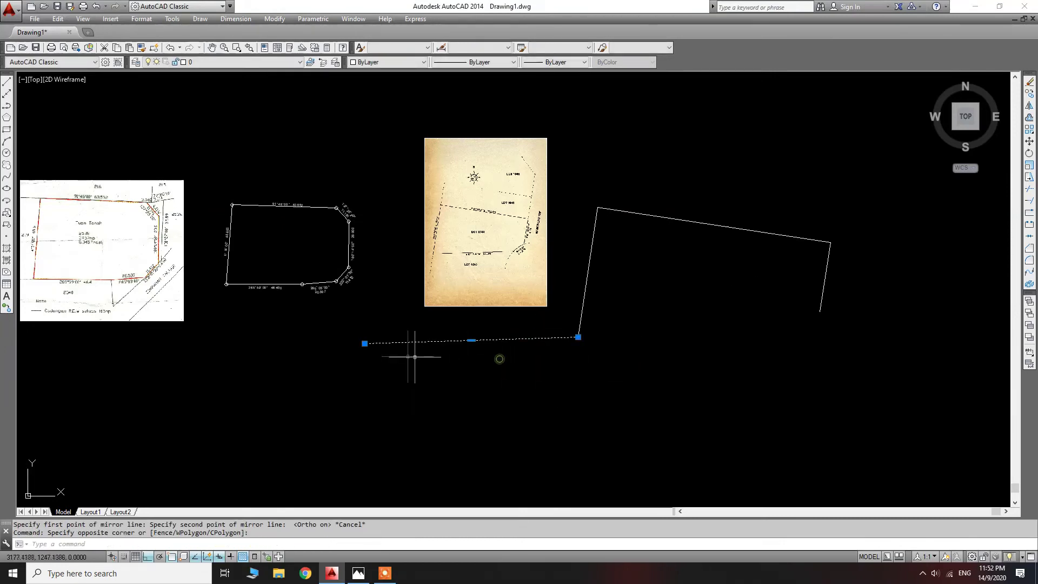
text(m)
key(Return)
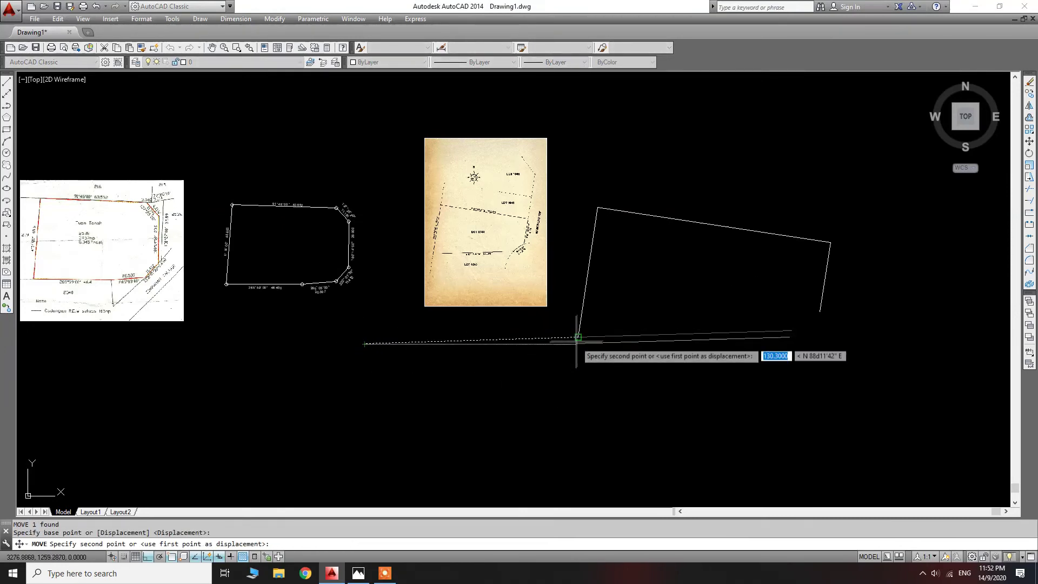
click(578, 336)
key(Escape)
key(Escape)
scroll(799, 294, up, 2)
Draw a radius-50 circle centred inside the Lot 1044 outline
scroll(864, 312, up, 3)
scroll(844, 339, down, 3)
scroll(337, 229, up, 4)
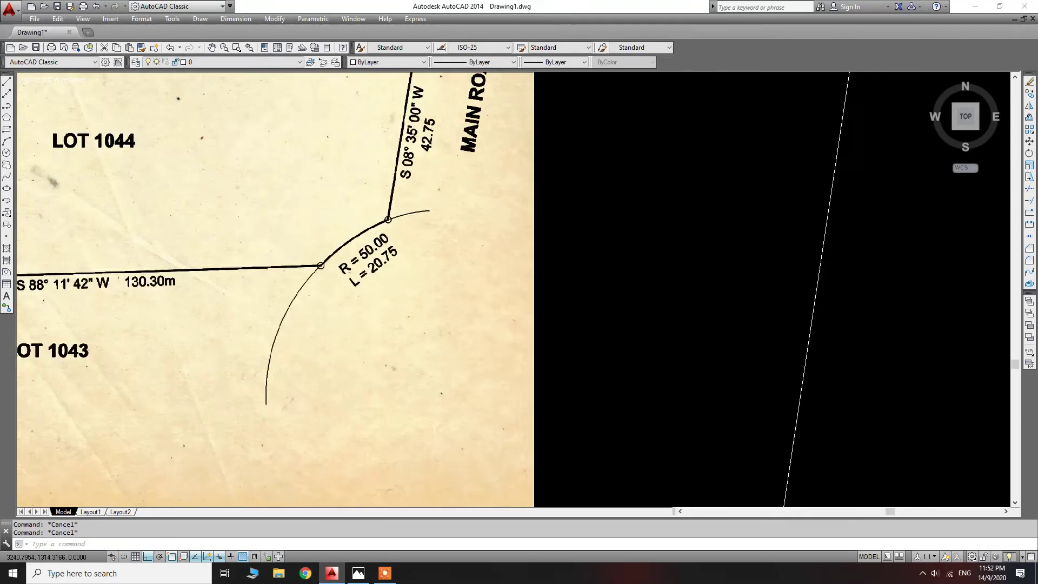
scroll(337, 229, up, 4)
scroll(346, 288, down, 5)
scroll(303, 270, up, 2)
scroll(281, 260, up, 3)
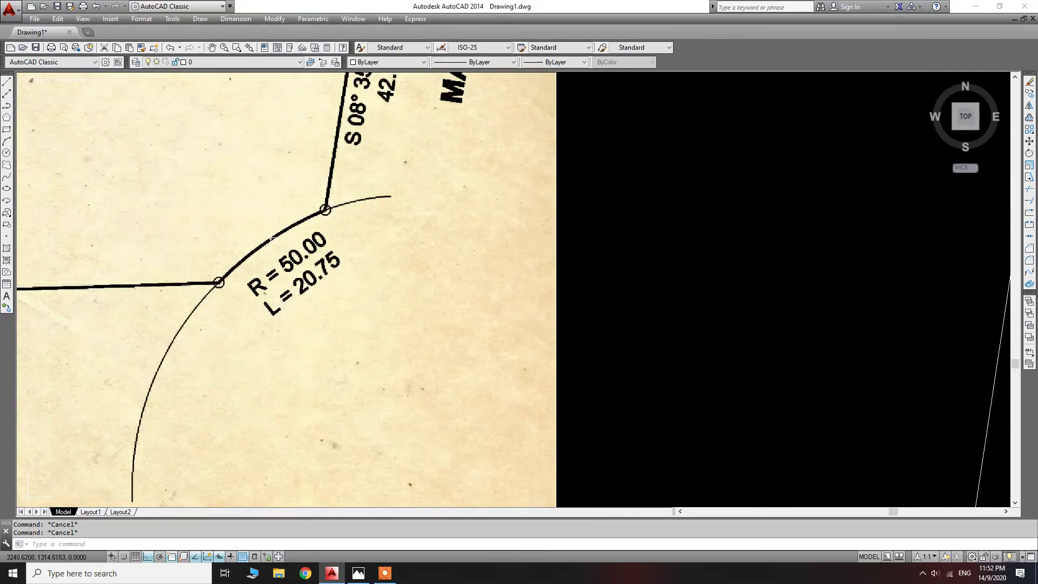
scroll(402, 282, down, 2)
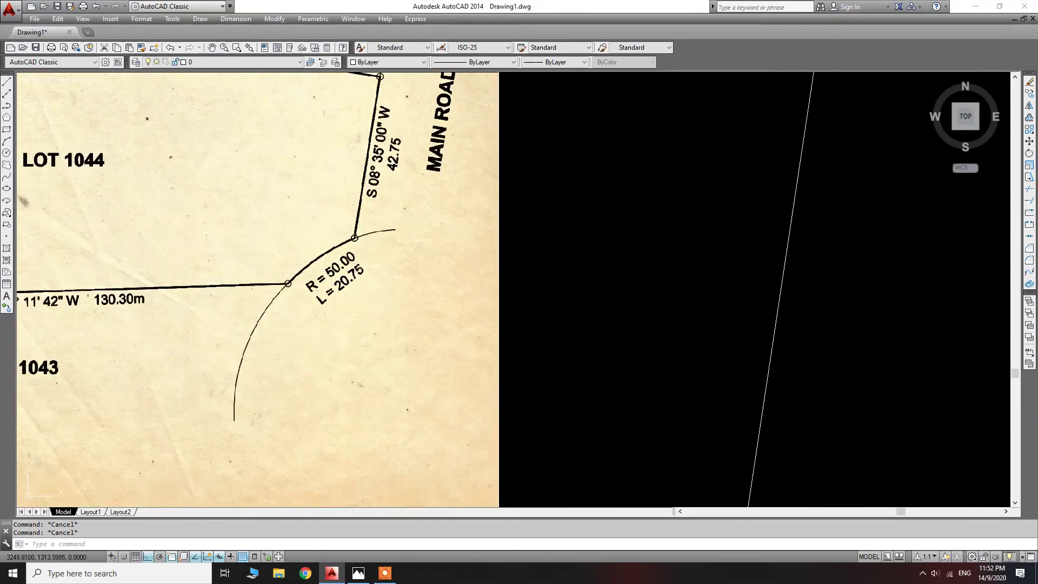
scroll(271, 238, down, 2)
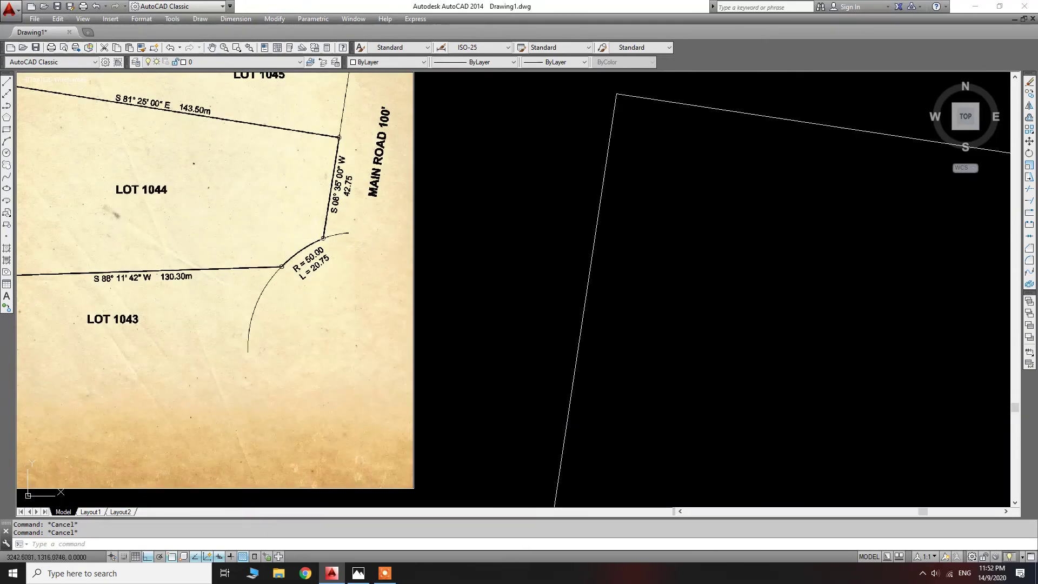
scroll(217, 223, down, 2)
scroll(515, 309, down, 2)
scroll(243, 234, up, 4)
scroll(243, 234, up, 2)
scroll(243, 234, down, 6)
scroll(303, 222, up, 7)
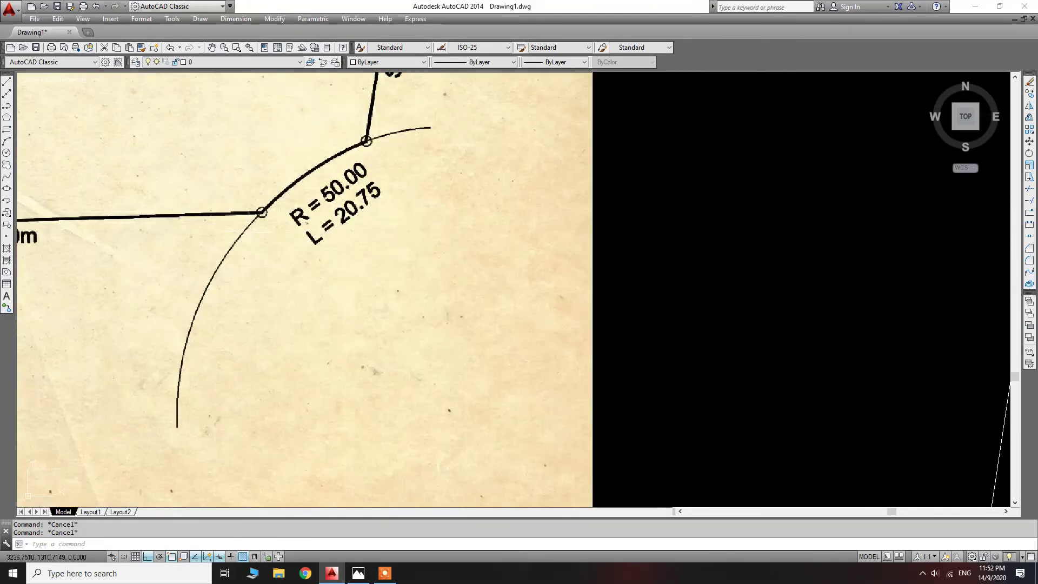
scroll(232, 208, down, 4)
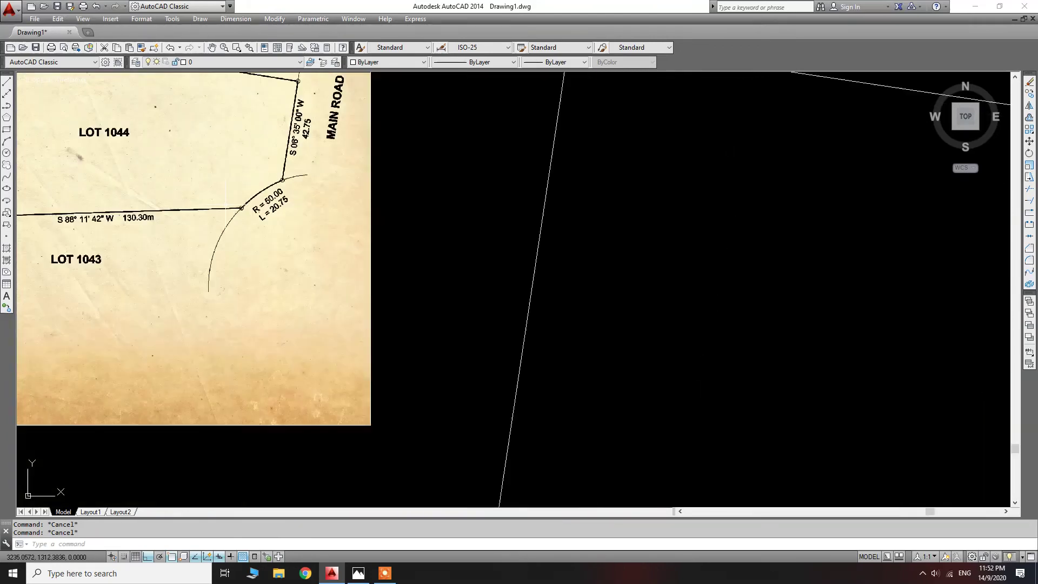
scroll(234, 207, down, 1)
click(7, 153)
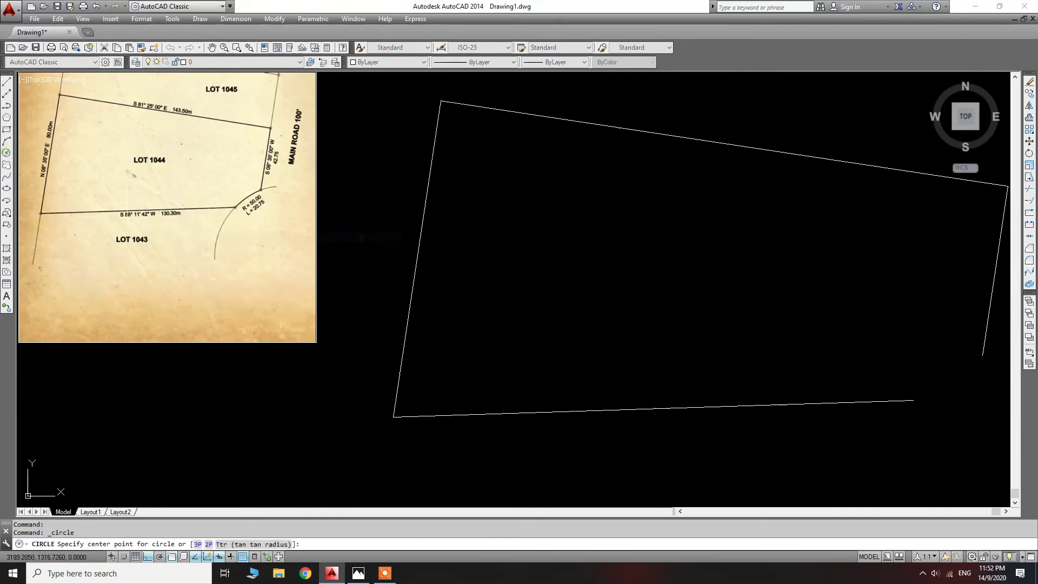
scroll(360, 278, down, 4)
scroll(401, 243, up, 2)
click(365, 213)
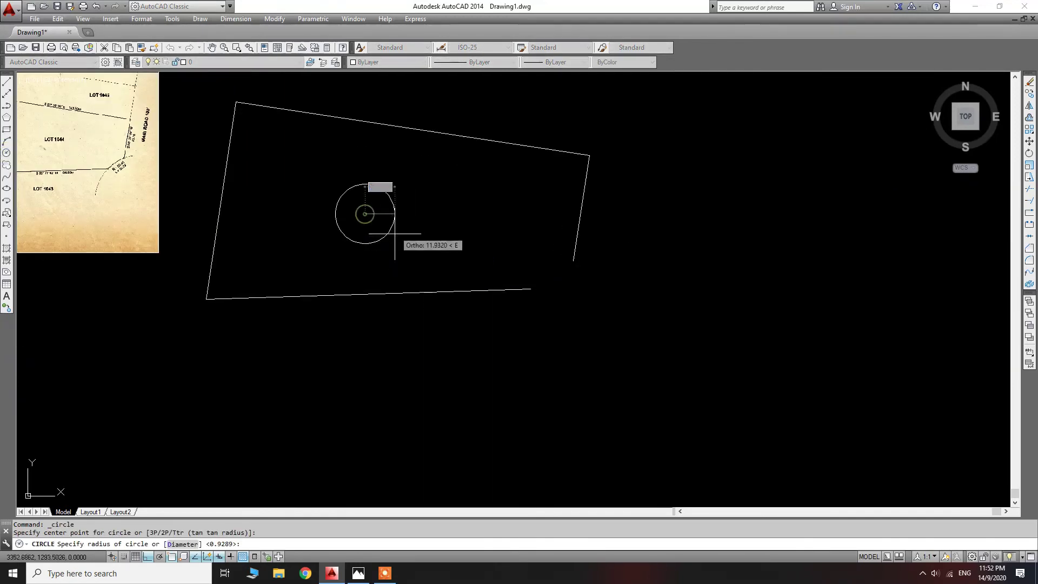
text(50)
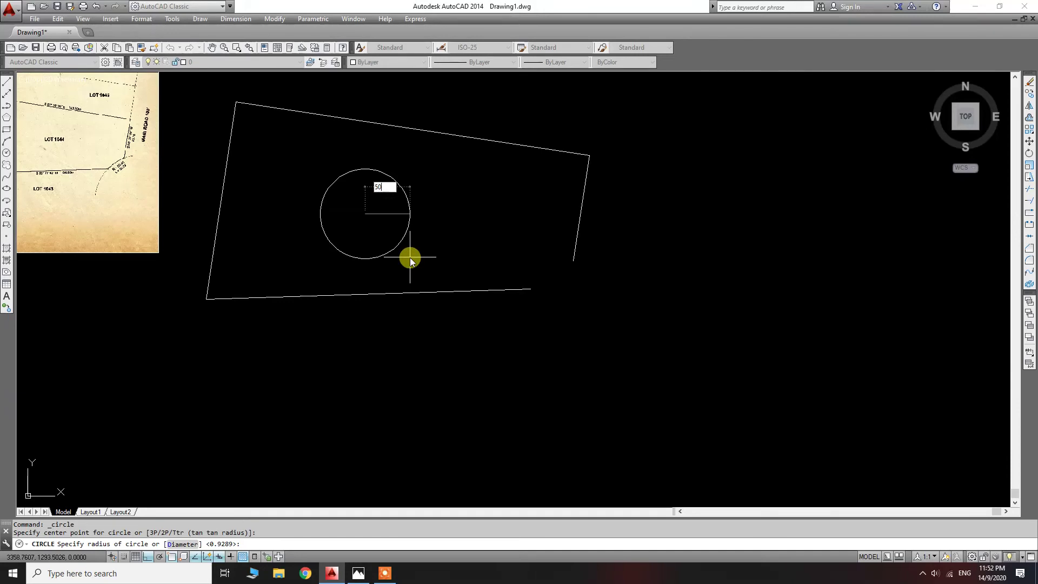
key(Return)
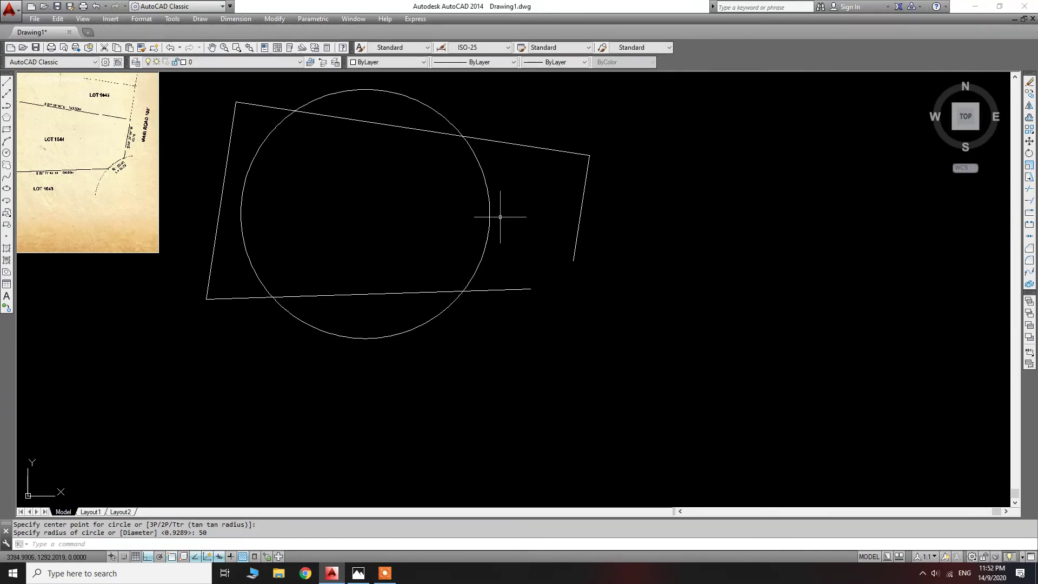
Move the circle with Ortho off to the lower right of the outline
click(489, 217)
text(m)
key(Return)
click(383, 202)
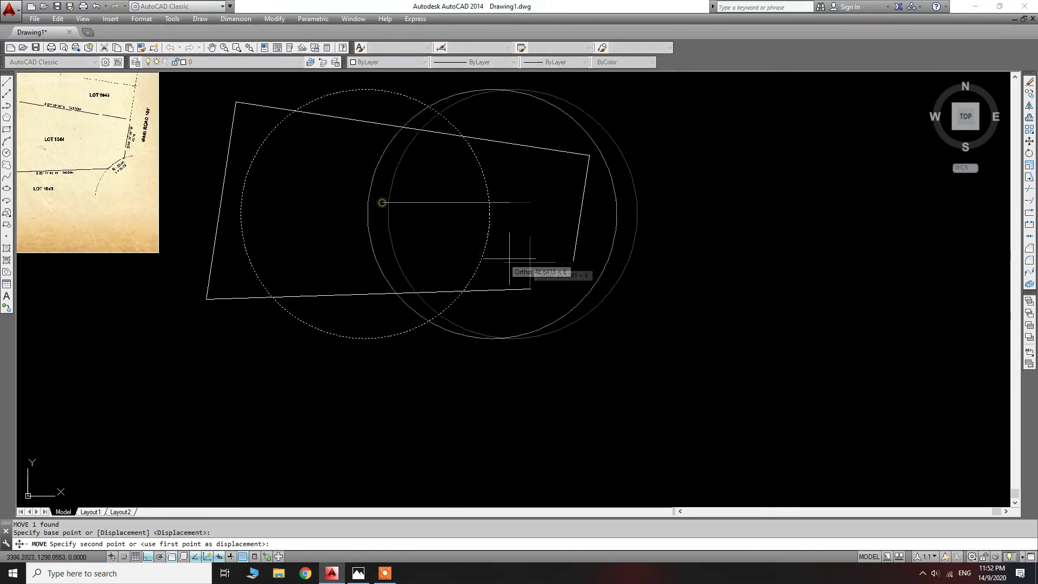
key(F8)
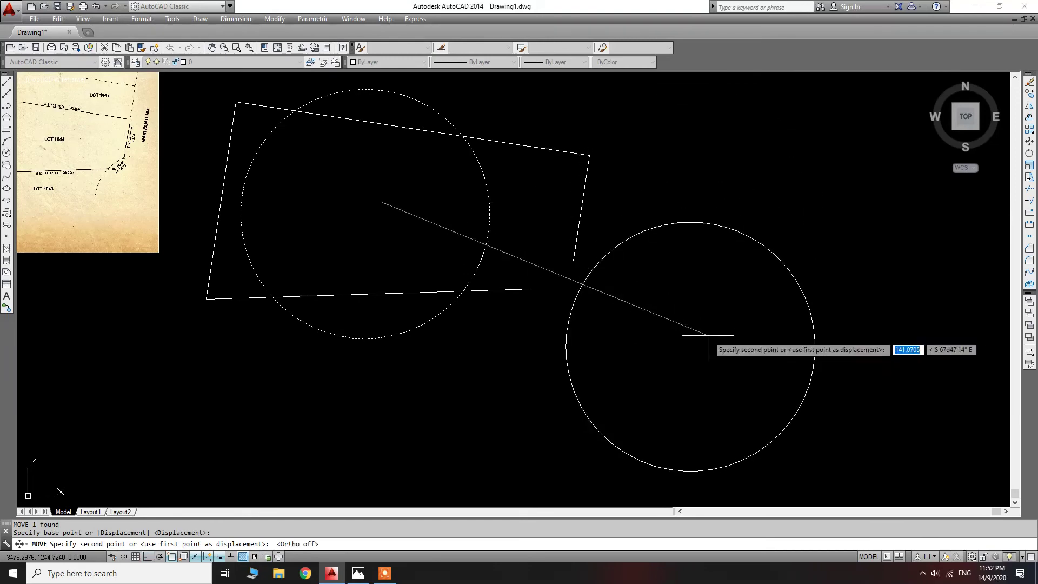
click(708, 335)
key(Escape)
key(Escape)
scroll(723, 306, down, 2)
Bring the lot outline and the radius-50 circle into view
scroll(359, 157, up, 3)
scroll(359, 157, up, 3)
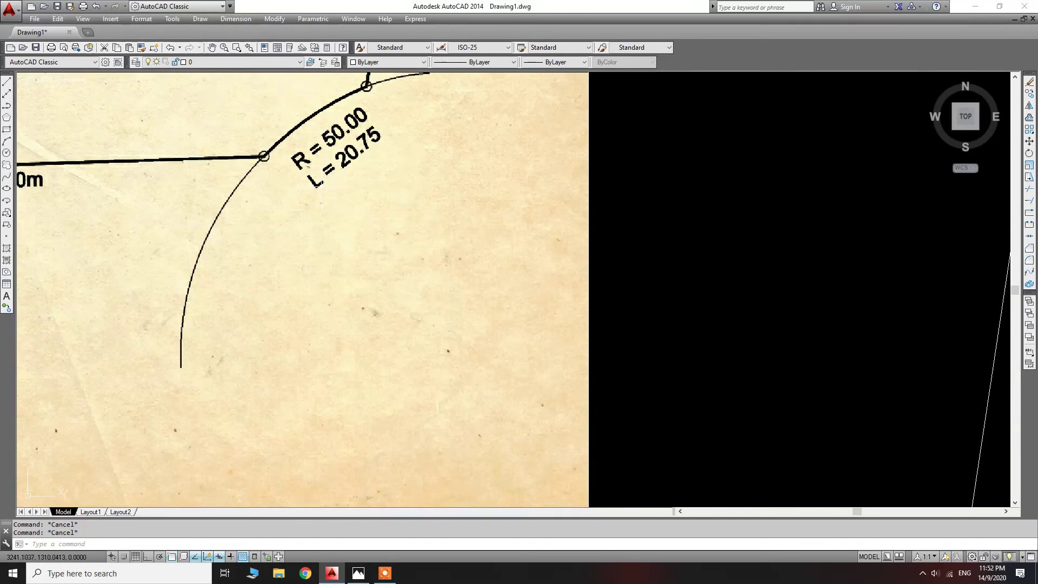
scroll(337, 177, down, 2)
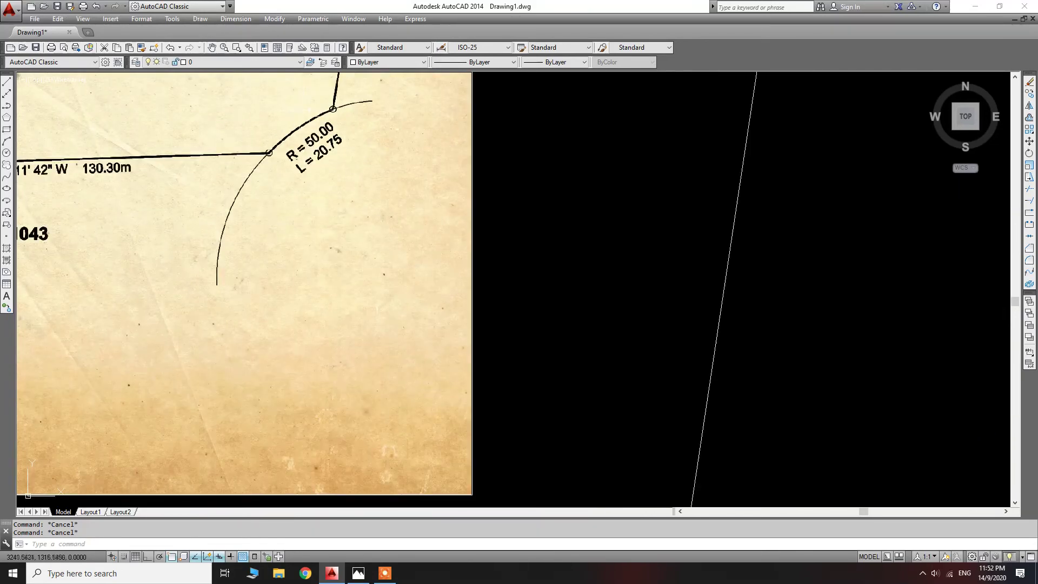
scroll(337, 178, up, 3)
scroll(269, 163, down, 4)
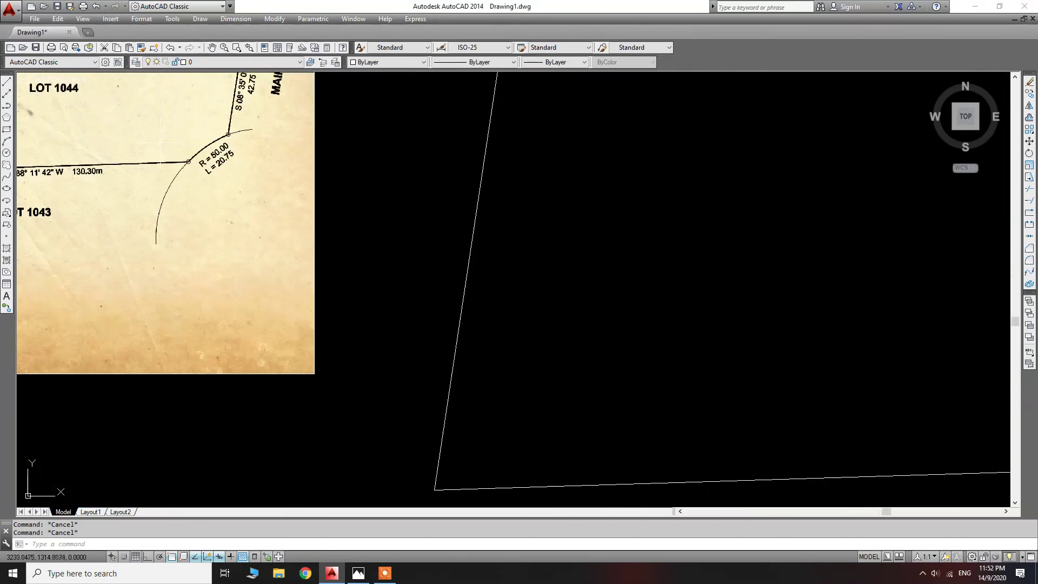
scroll(268, 163, down, 2)
middle_drag(593, 248, 440, 209)
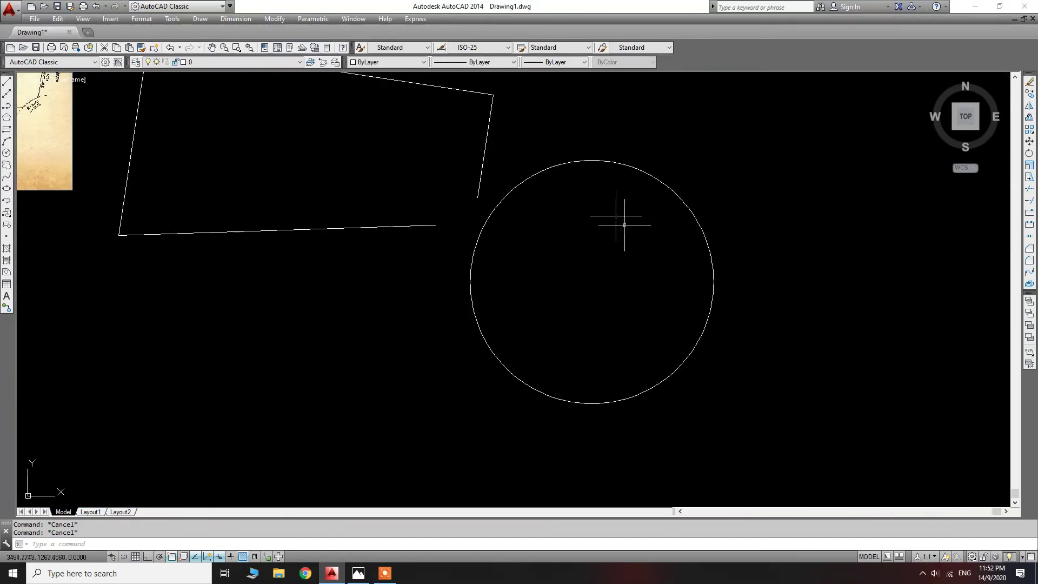
scroll(611, 221, down, 2)
scroll(287, 167, up, 2)
scroll(219, 142, up, 5)
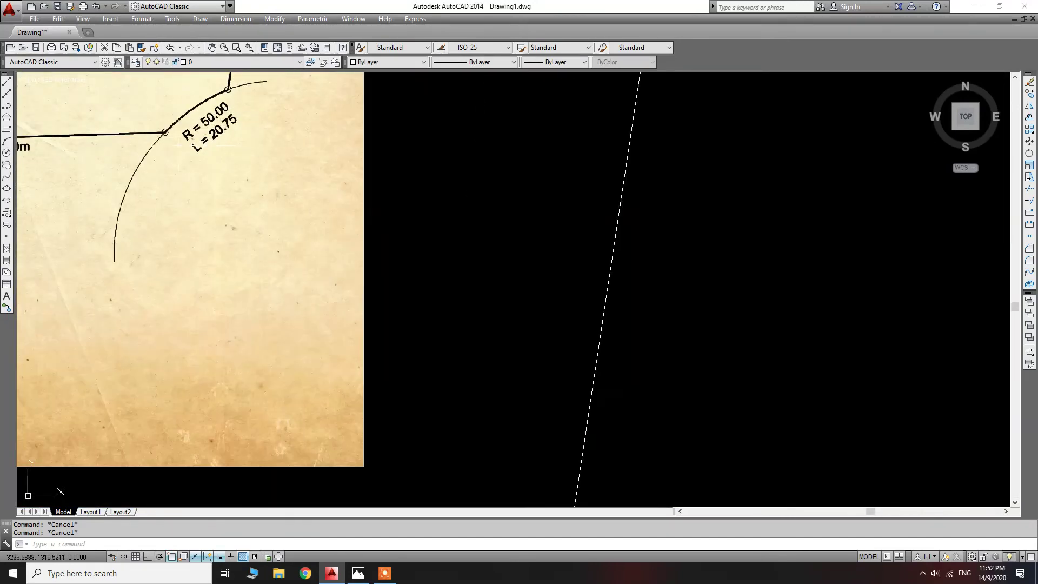
scroll(193, 146, down, 5)
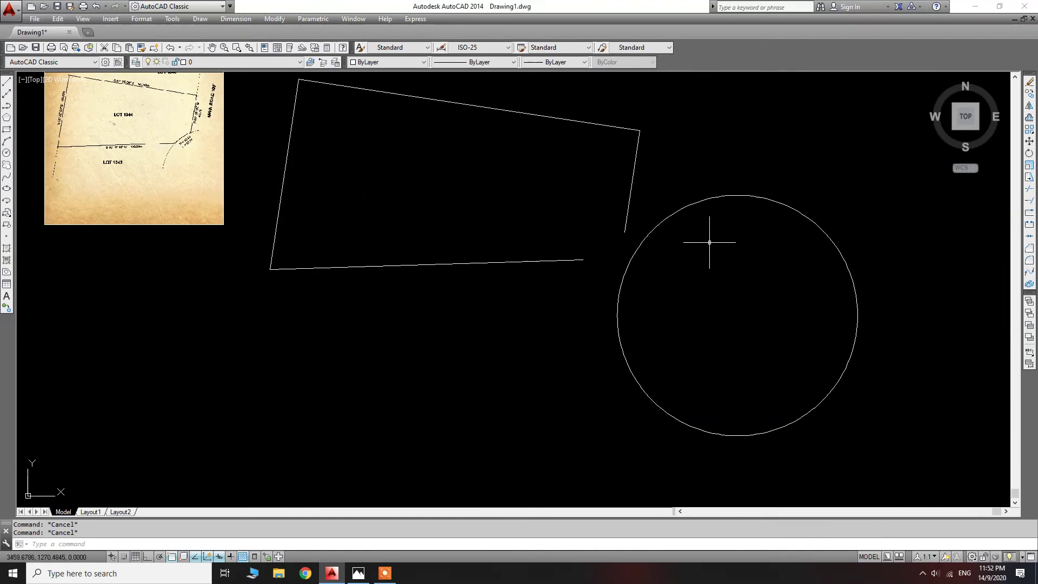
Draw a diagonal line from beyond the circle's upper right to past its lower left
text(l)
key(Return)
click(817, 186)
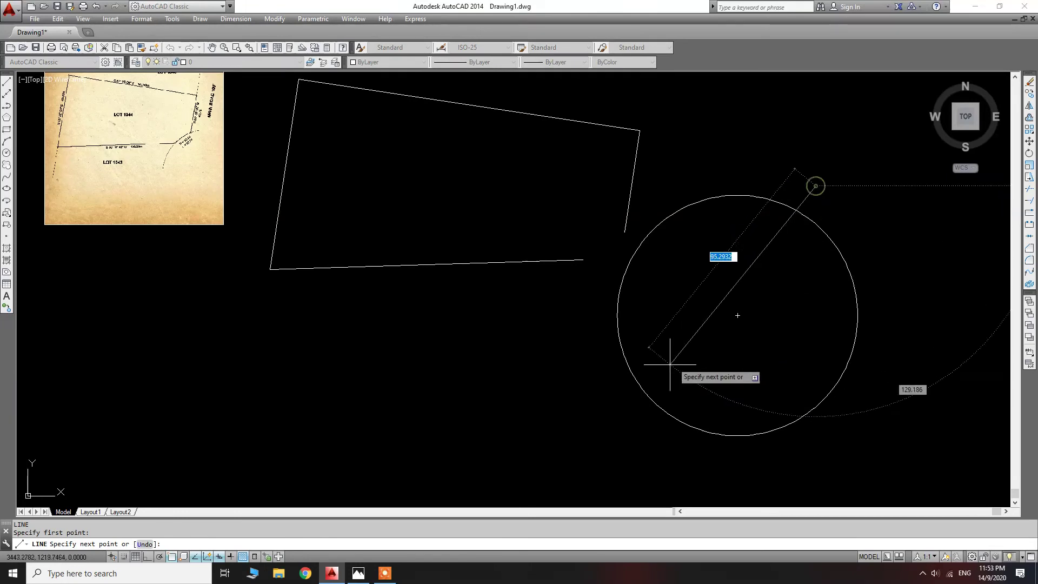
click(614, 418)
key(Escape)
key(Escape)
Trim the circle's part right of the diagonal line, using the line as cutting edge
text(tr)
key(Return)
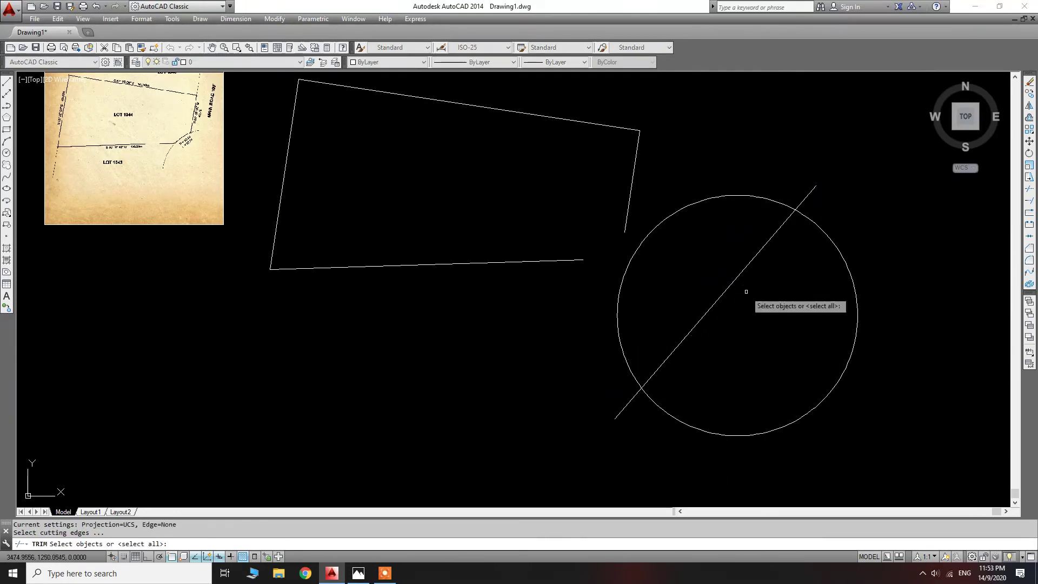
click(748, 266)
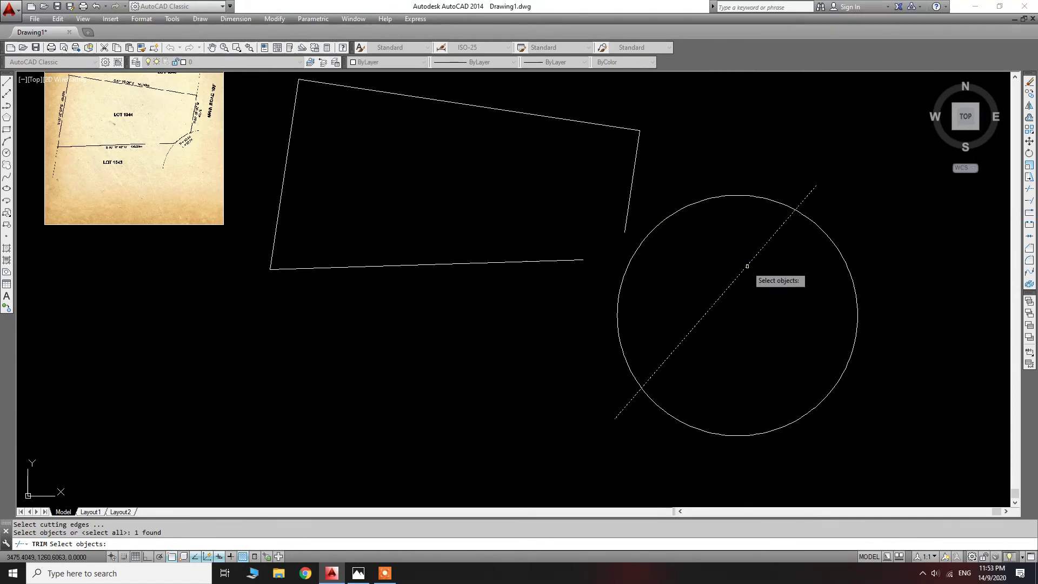
key(Return)
click(833, 246)
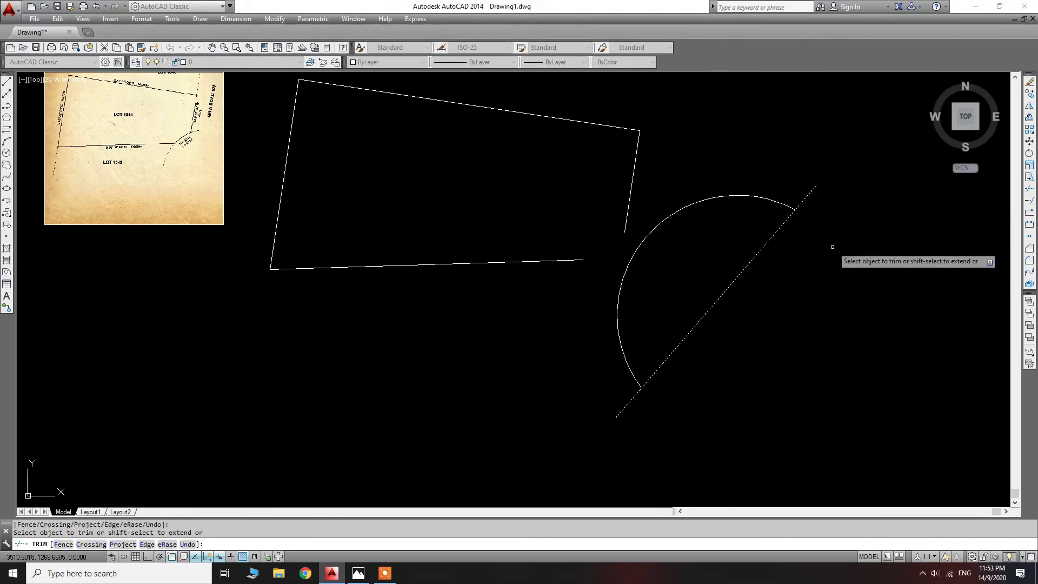
key(Escape)
Erase the diagonal cutting line
drag(839, 273, 745, 261)
key(Delete)
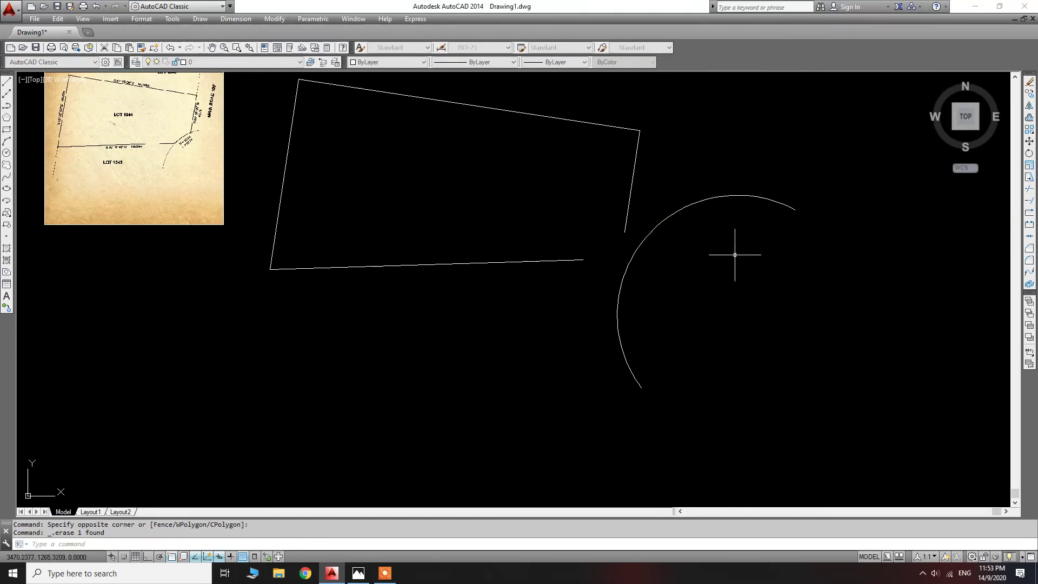
scroll(735, 255, down, 2)
scroll(688, 237, up, 2)
scroll(699, 249, up, 2)
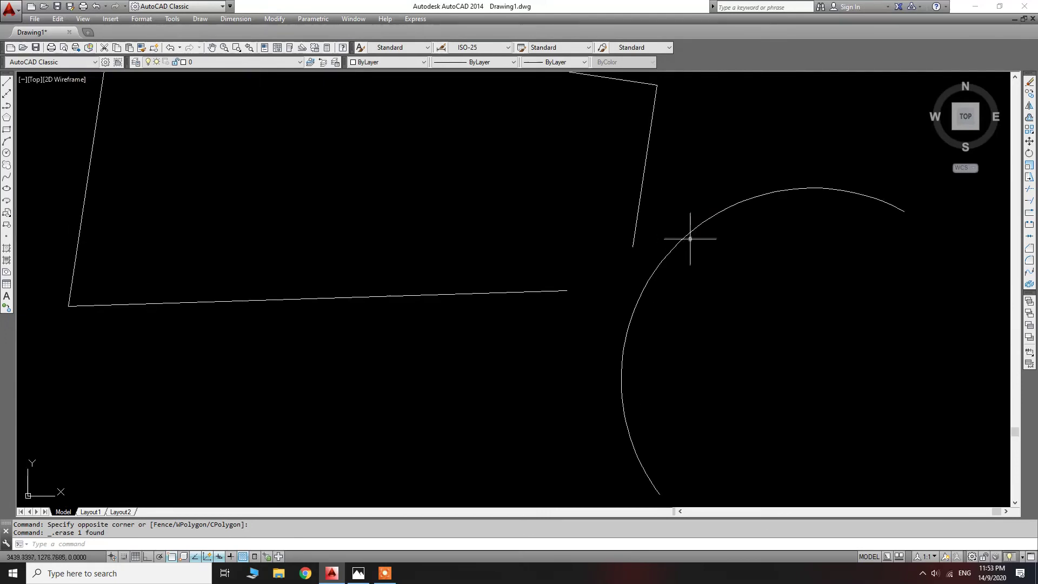
List the remaining arc's properties to confirm its 135.7885 length
click(691, 234)
scroll(691, 234, down, 2)
scroll(682, 246, down, 2)
click(680, 259)
text(LI)
key(Return)
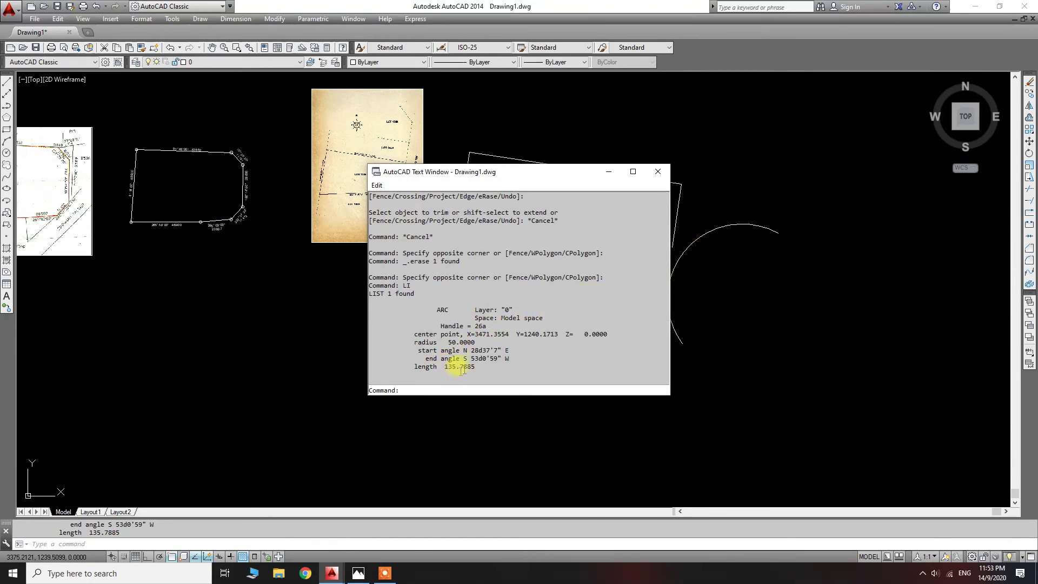
click(658, 171)
scroll(149, 207, up, 3)
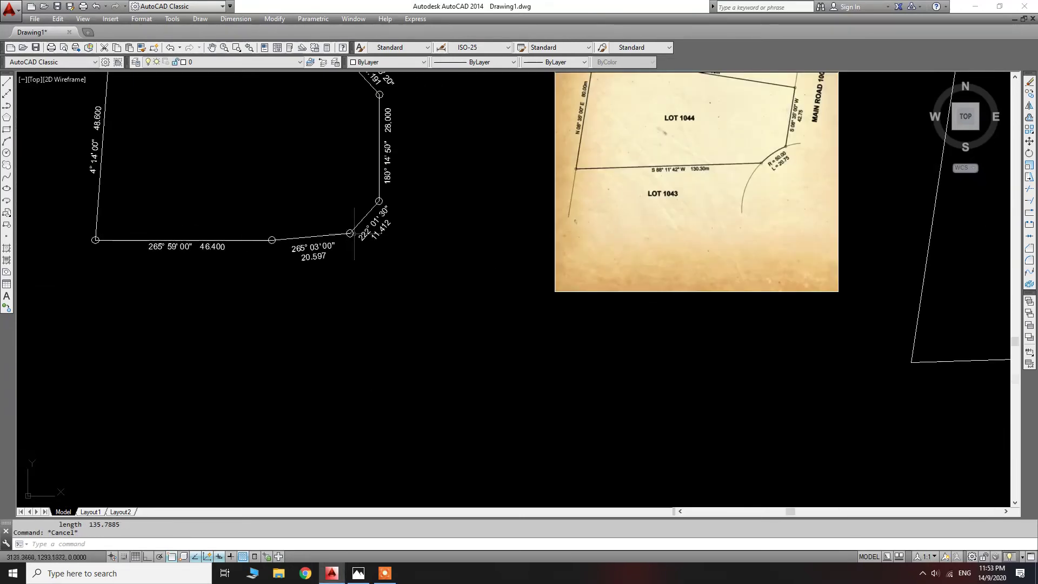
scroll(405, 248, up, 2)
scroll(414, 251, down, 3)
scroll(770, 241, down, 1)
scroll(763, 227, up, 5)
scroll(595, 195, down, 1)
scroll(574, 184, up, 1)
scroll(573, 184, up, 2)
scroll(574, 184, down, 5)
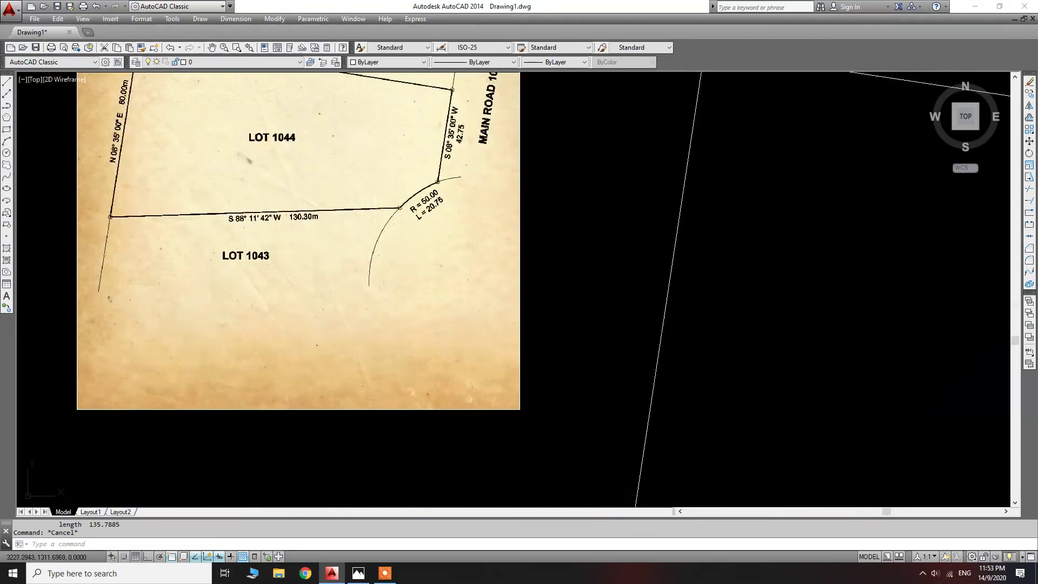
scroll(436, 232, down, 3)
scroll(652, 301, up, 2)
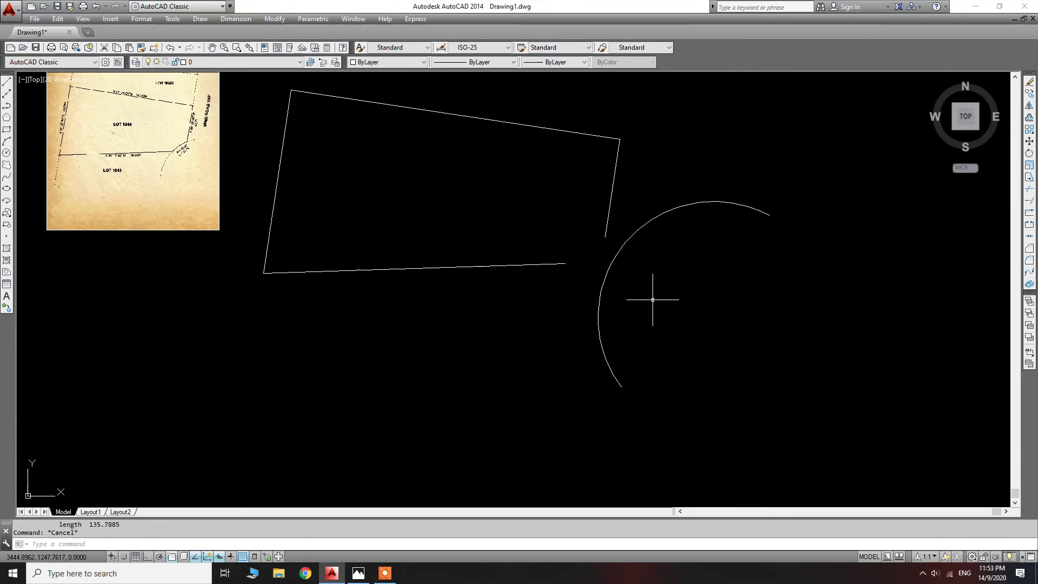
Shorten the arc with LENGTHEN to a total length of 20.75
text(LEN)
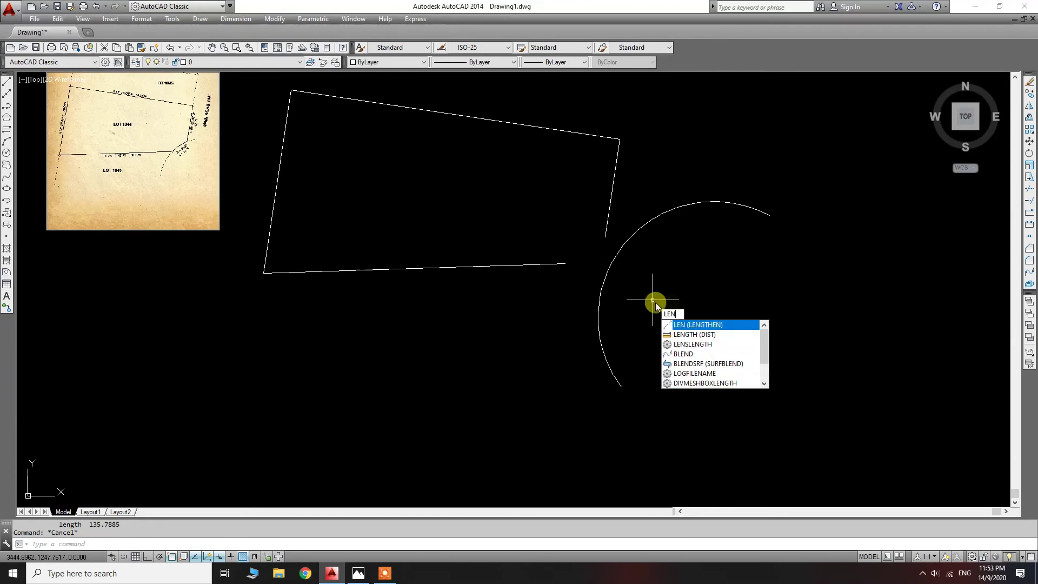
click(718, 327)
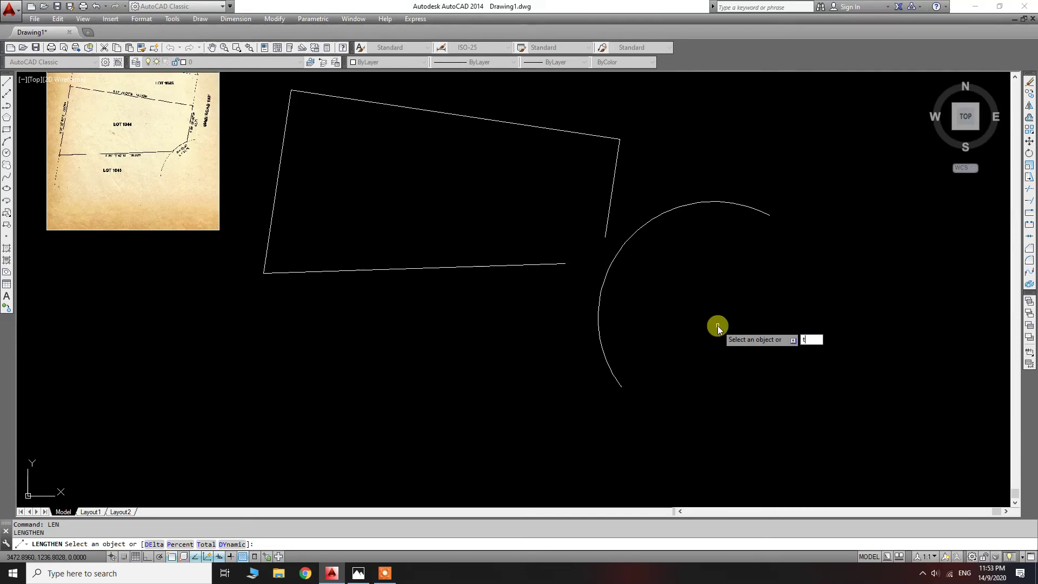
key(Return)
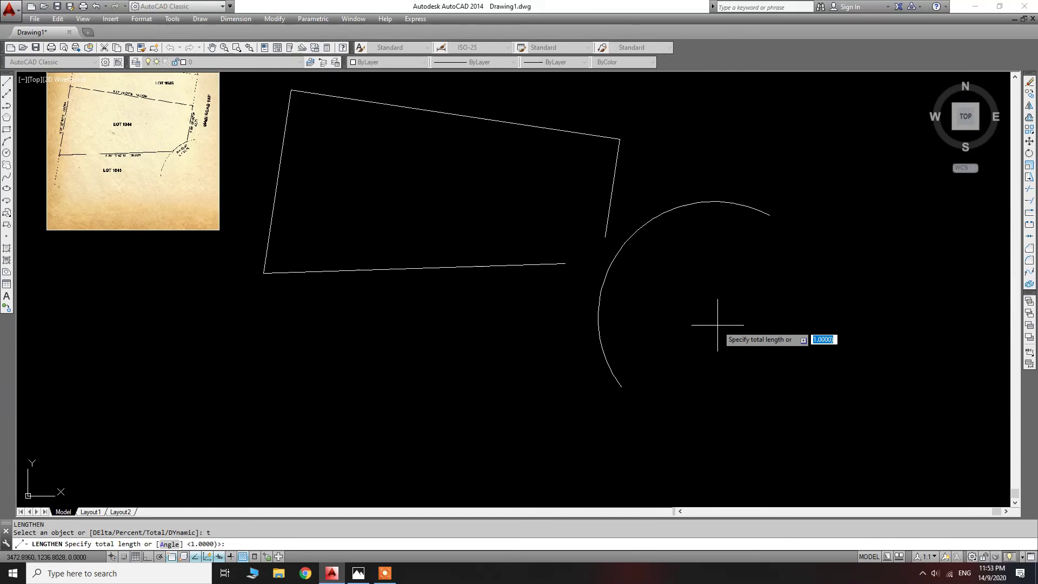
scroll(216, 151, up, 4)
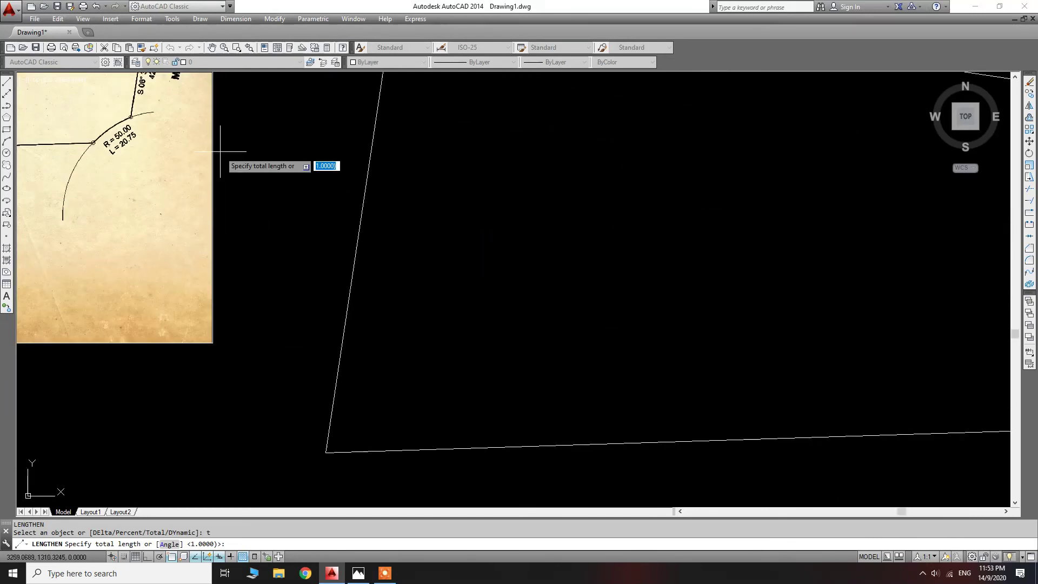
scroll(154, 161, down, 2)
scroll(154, 161, down, 2)
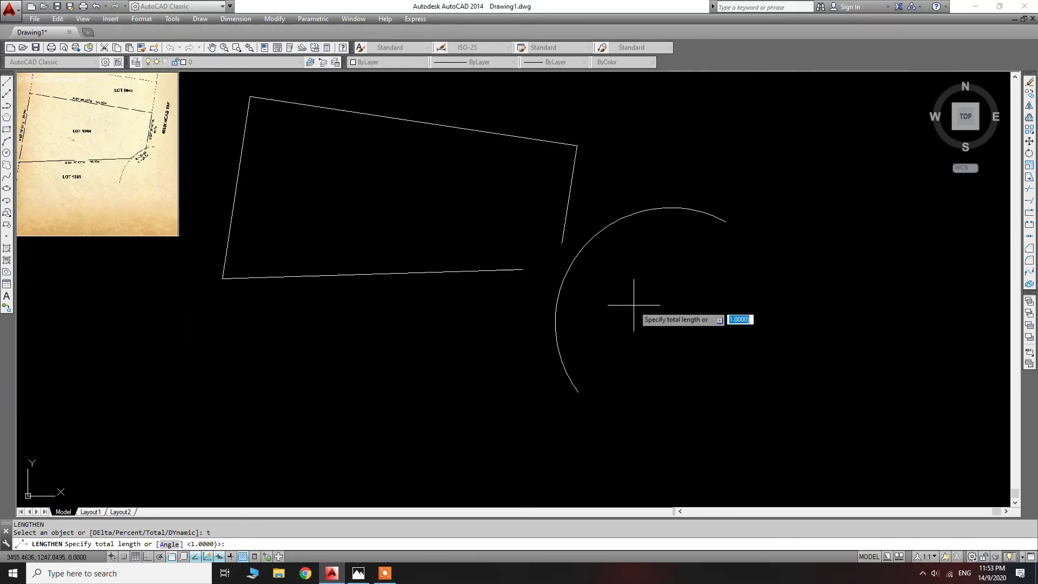
text(20.75)
key(Return)
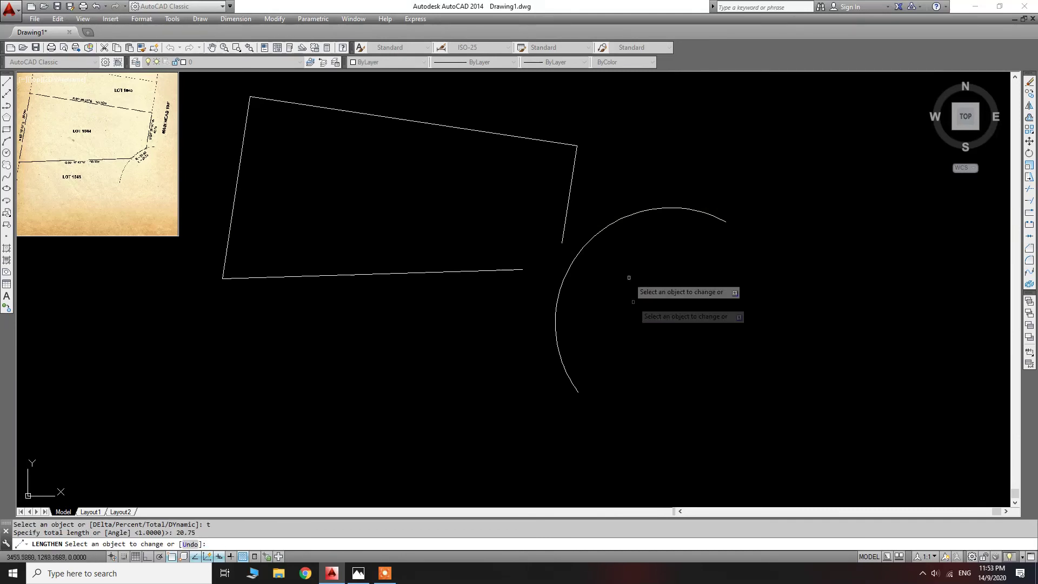
click(629, 215)
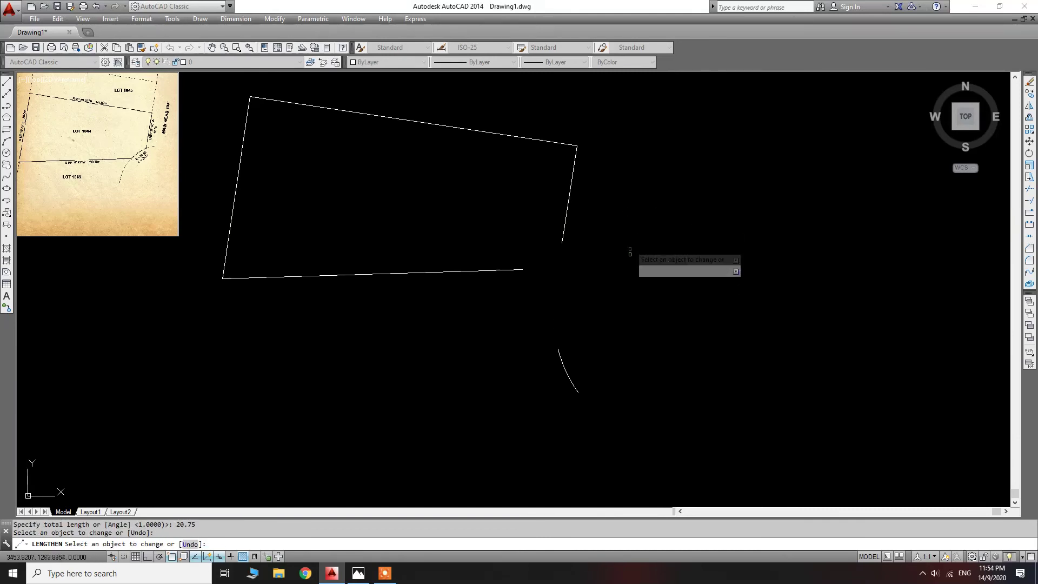
key(Escape)
key(Escape)
key(Escape)
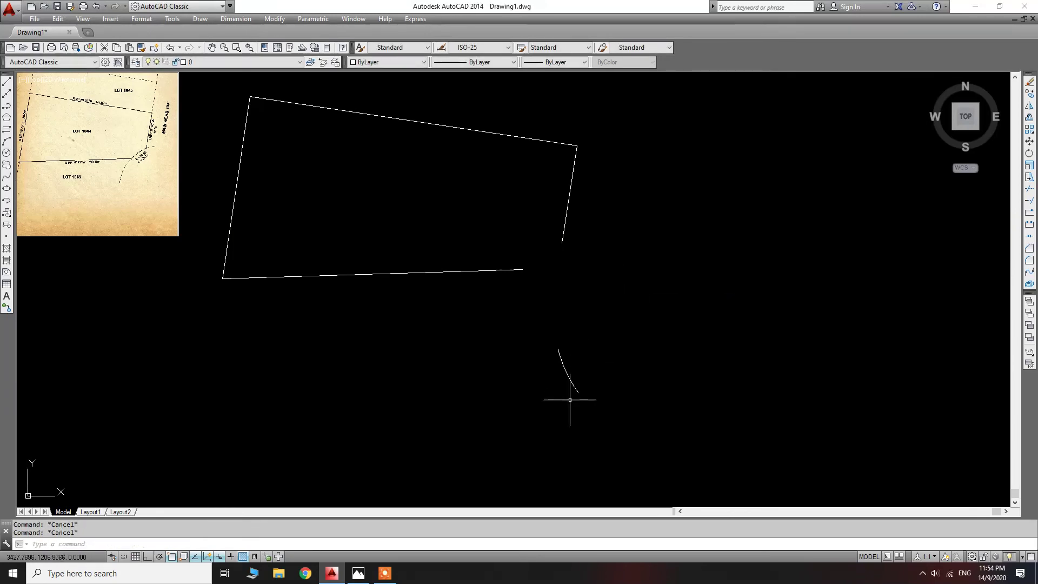
List the arc's properties to confirm the 20.75 length
click(580, 377)
click(552, 391)
text(LI)
key(Return)
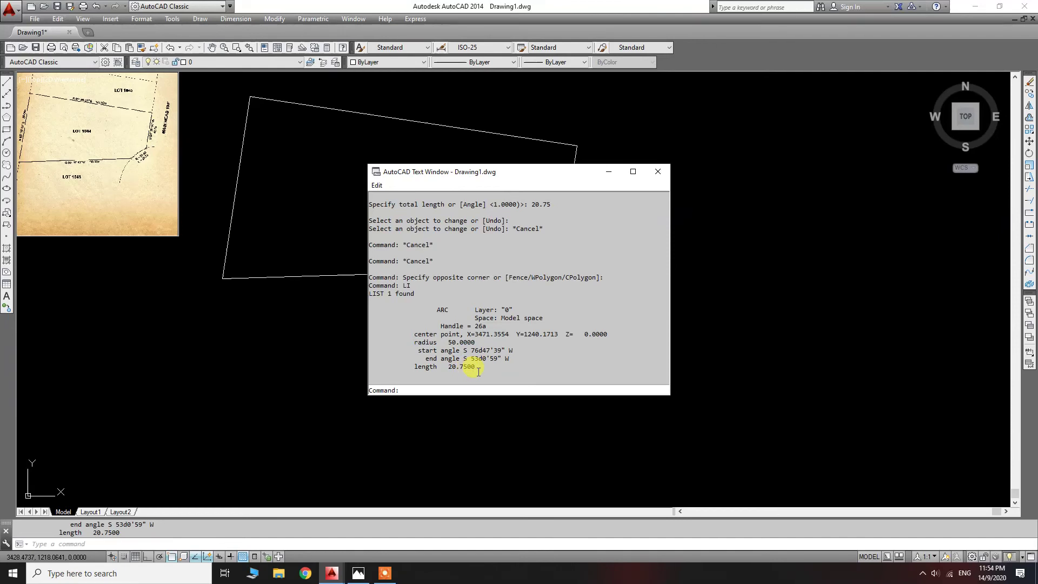
click(659, 171)
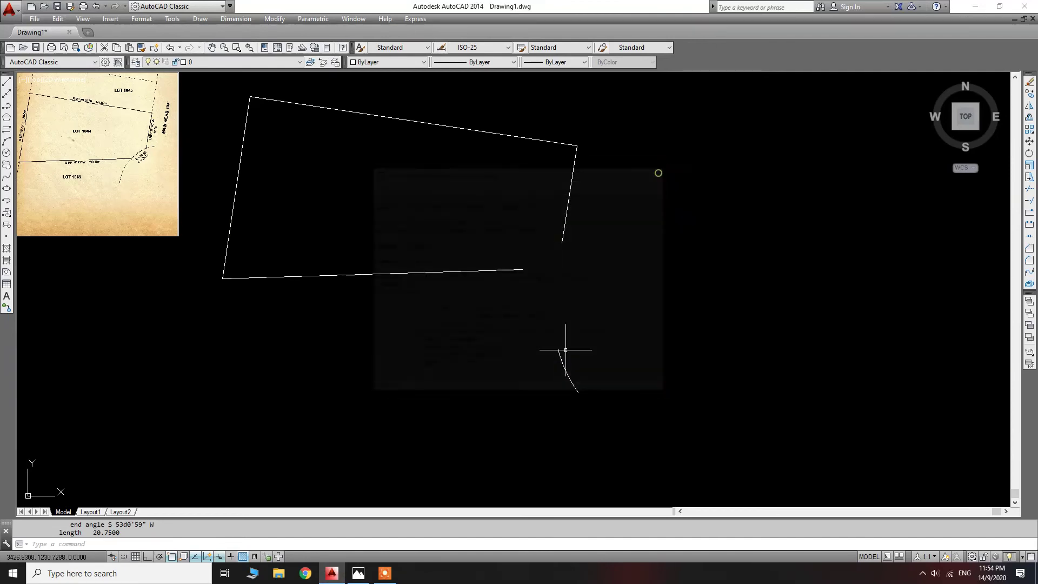
Select the arc and begin a move, abandoning the first base-point attempt
click(581, 373)
click(557, 387)
scroll(583, 373, up, 2)
text(m)
key(Return)
click(586, 374)
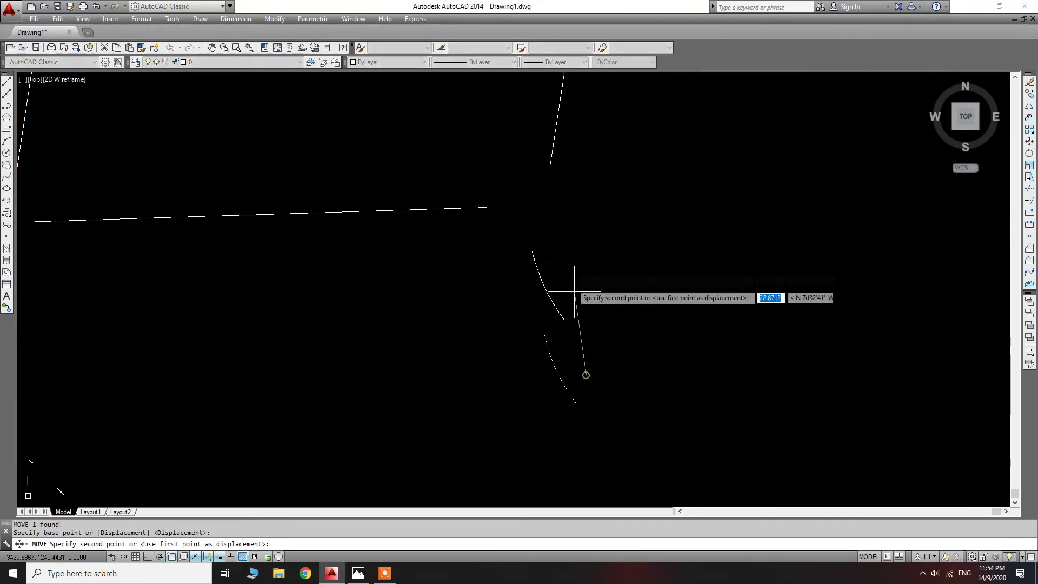
key(Escape)
Move the 20.75 arc by its endpoint onto the end of the bottom boundary line
click(575, 214)
click(529, 246)
scroll(544, 227, up, 2)
scroll(546, 227, up, 2)
text(m)
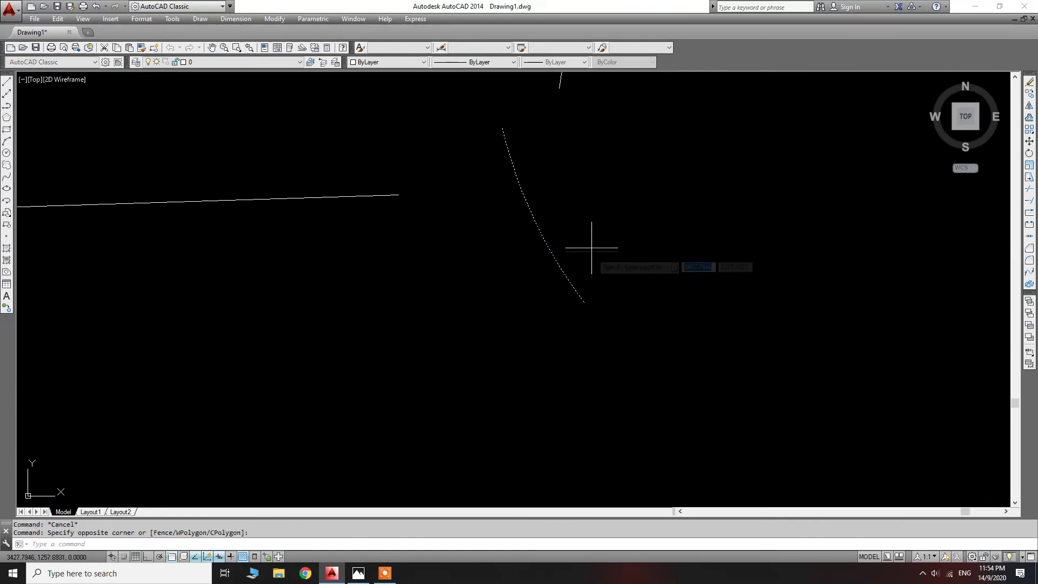
key(Return)
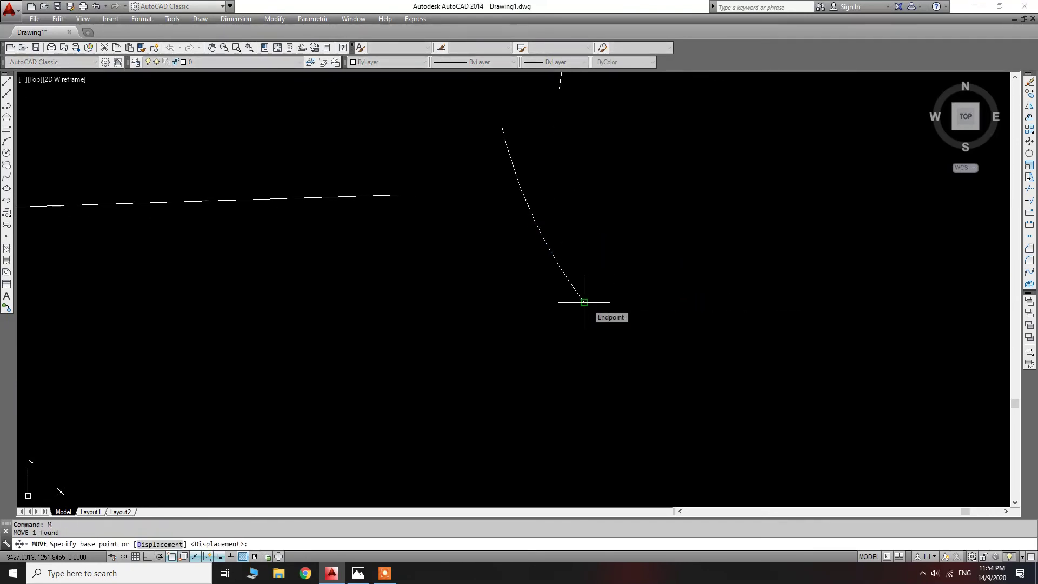
click(584, 302)
click(401, 195)
Rotate the arc about its lower end by reference so its top meets the right-hand line
click(582, 195)
click(382, 227)
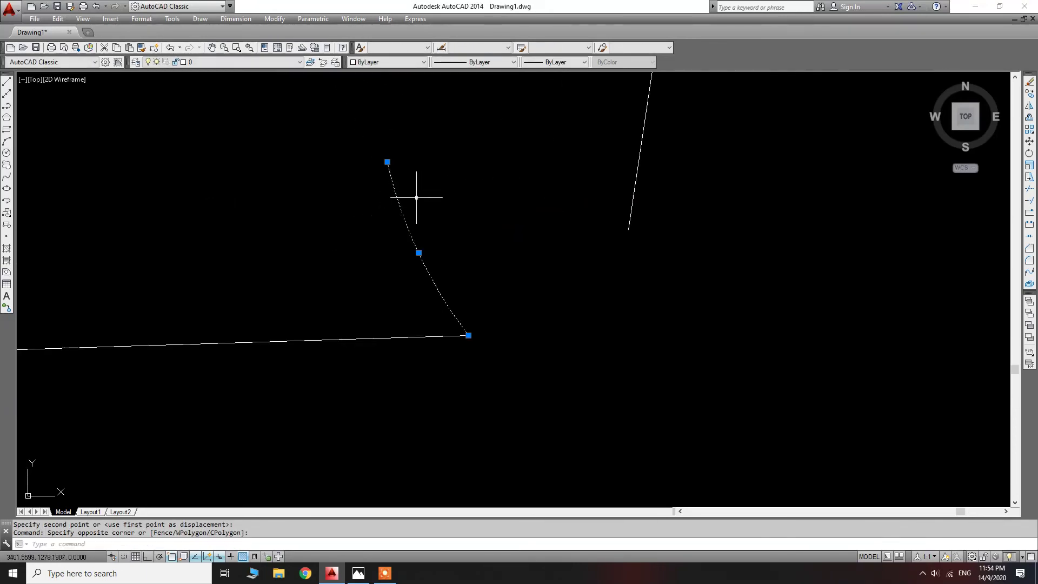
text(ro)
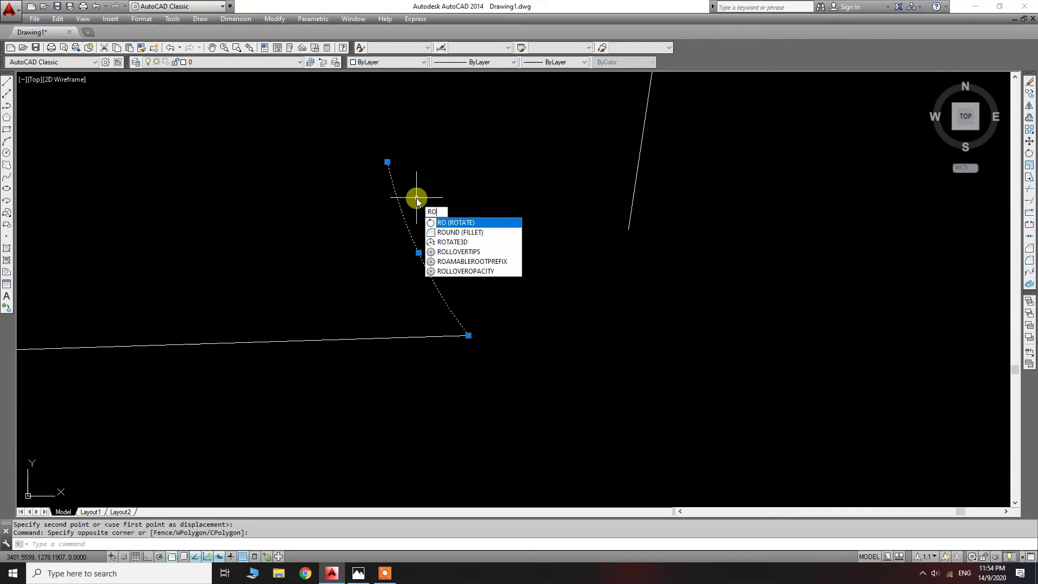
key(Return)
click(470, 337)
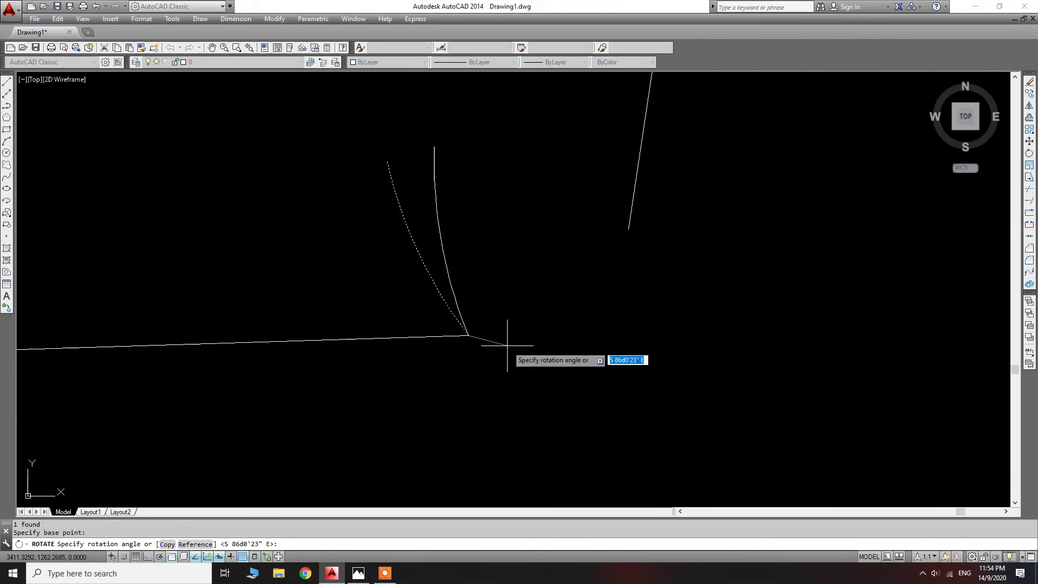
text(r)
key(Return)
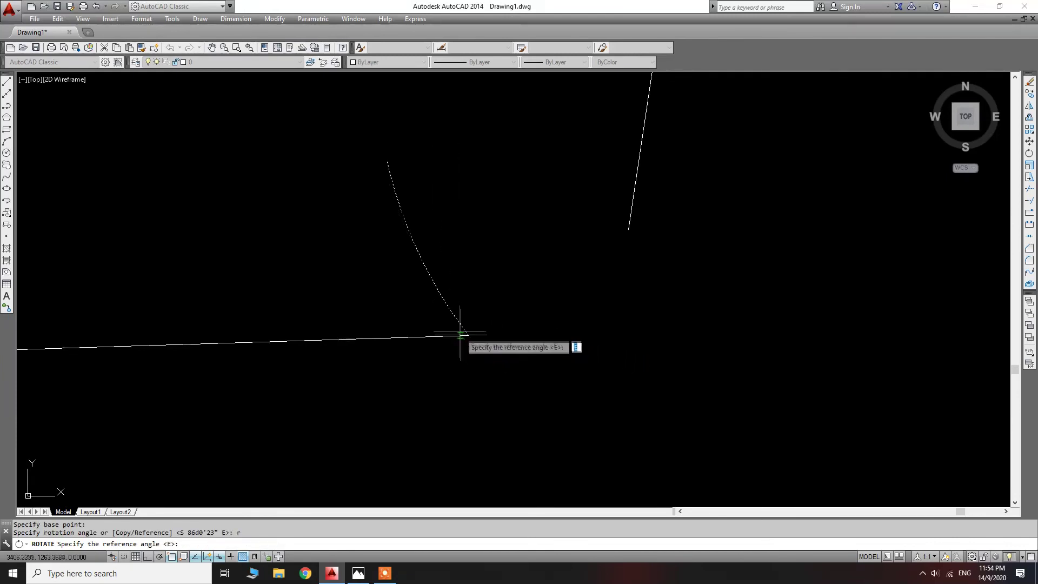
click(469, 335)
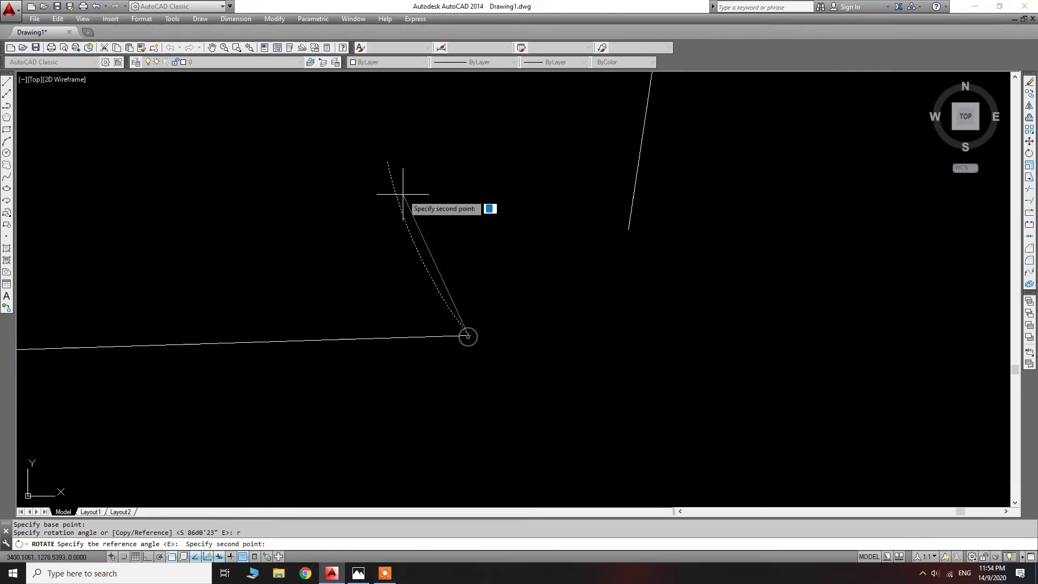
click(386, 161)
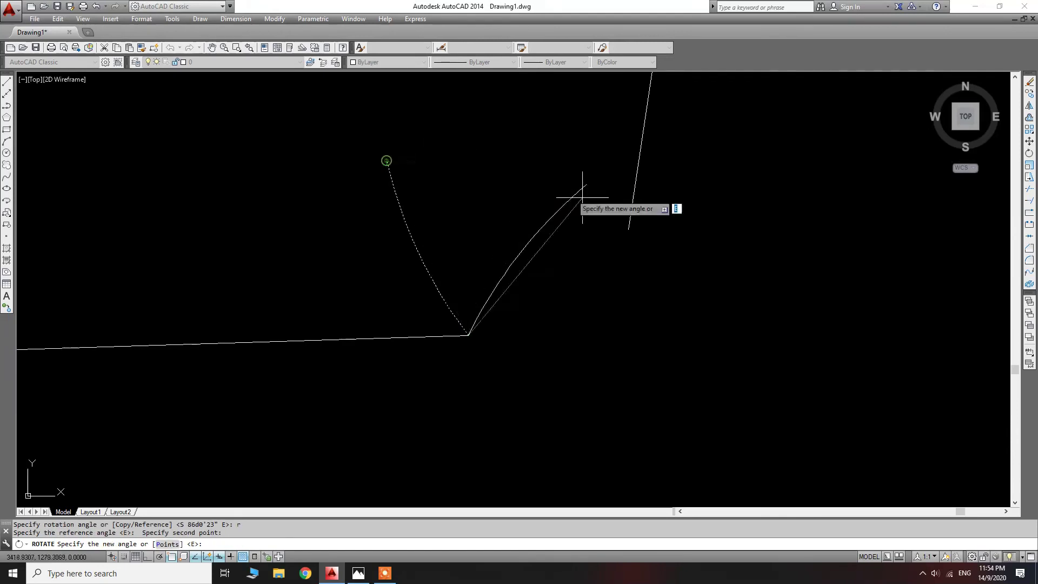
click(628, 231)
scroll(644, 306, down, 2)
scroll(645, 306, down, 2)
scroll(510, 197, up, 2)
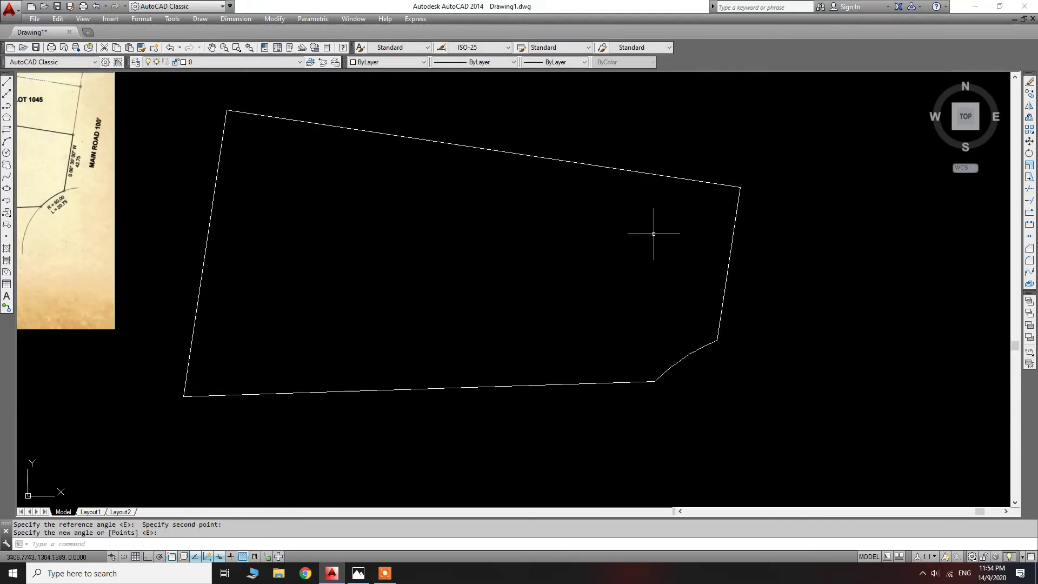
scroll(773, 218, down, 2)
click(801, 143)
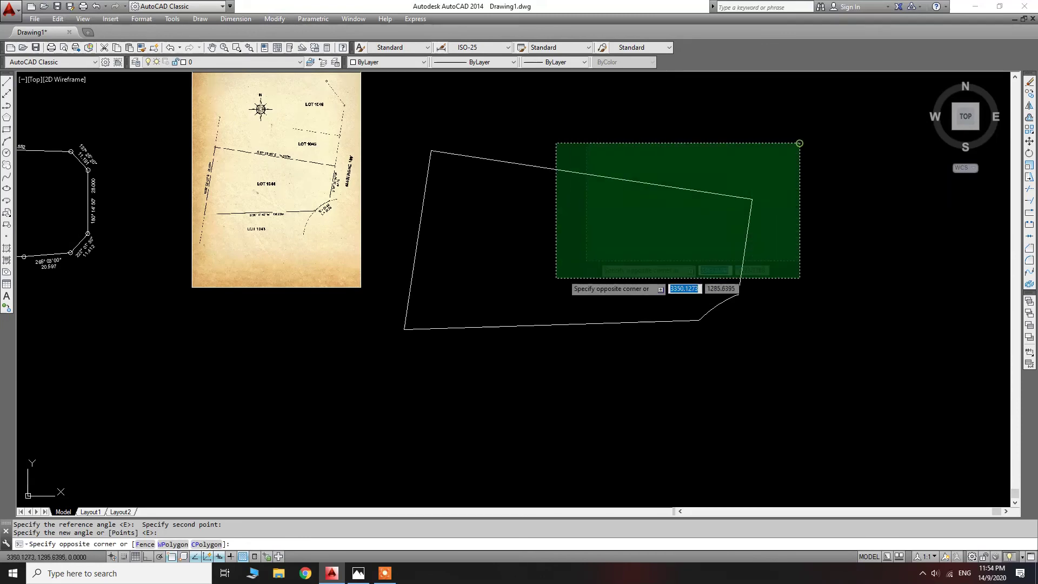
Move the whole Lot 1044 outline beside the scanned plan
click(401, 356)
text(m)
key(Return)
click(466, 286)
click(516, 221)
scroll(269, 190, up, 4)
scroll(270, 191, up, 2)
scroll(270, 191, down, 2)
scroll(270, 190, down, 4)
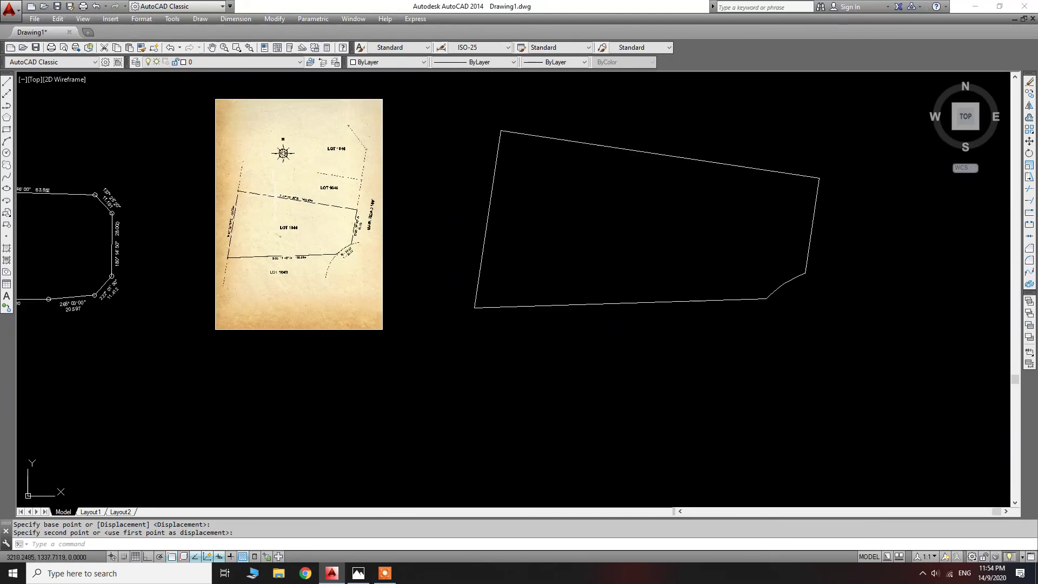
scroll(286, 151, up, 2)
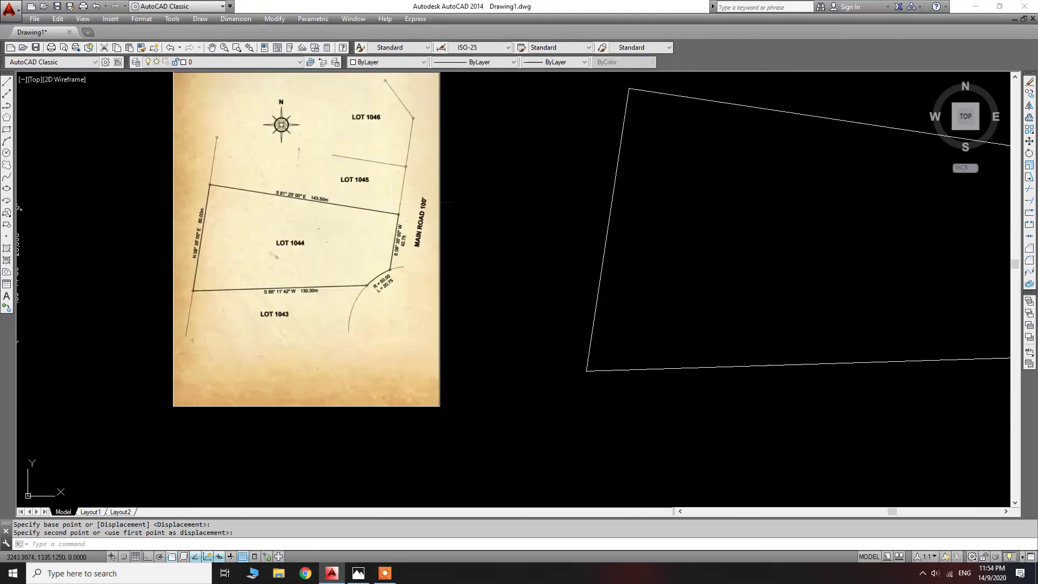
scroll(614, 218, down, 2)
scroll(219, 227, up, 2)
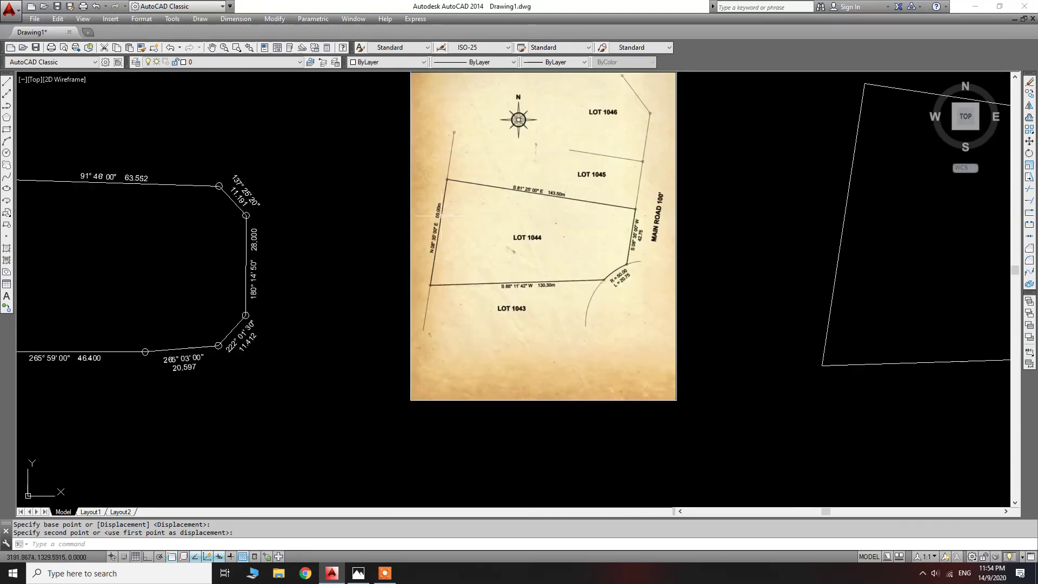
scroll(573, 217, down, 2)
scroll(329, 202, up, 2)
scroll(359, 179, up, 4)
Copy a vertex circle marker onto the top-left, top-right, both arc ends and bottom-left corners
click(359, 184)
click(394, 231)
text(c)
key(Return)
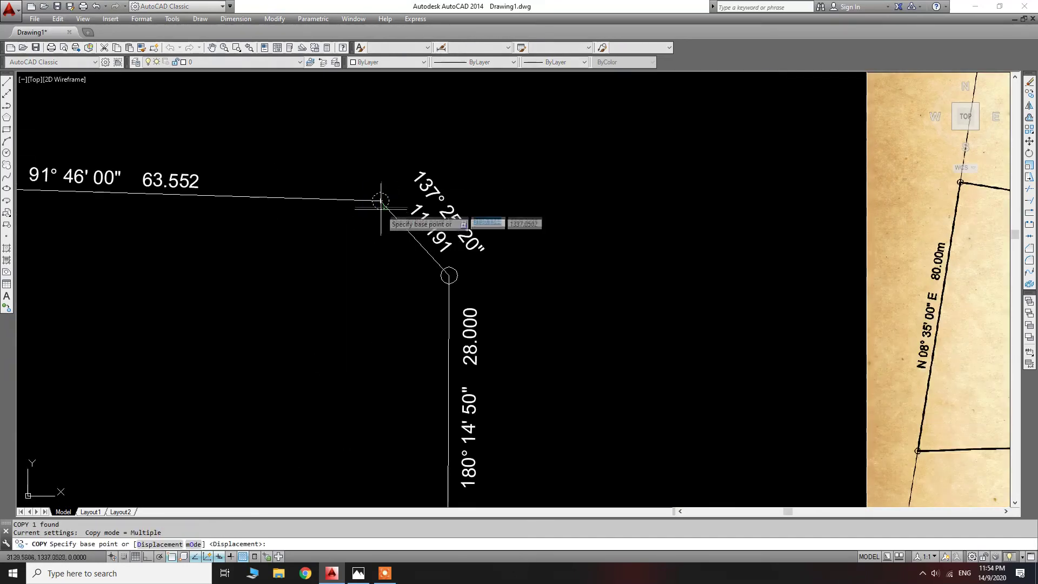
click(381, 201)
scroll(425, 176, down, 5)
scroll(425, 175, up, 3)
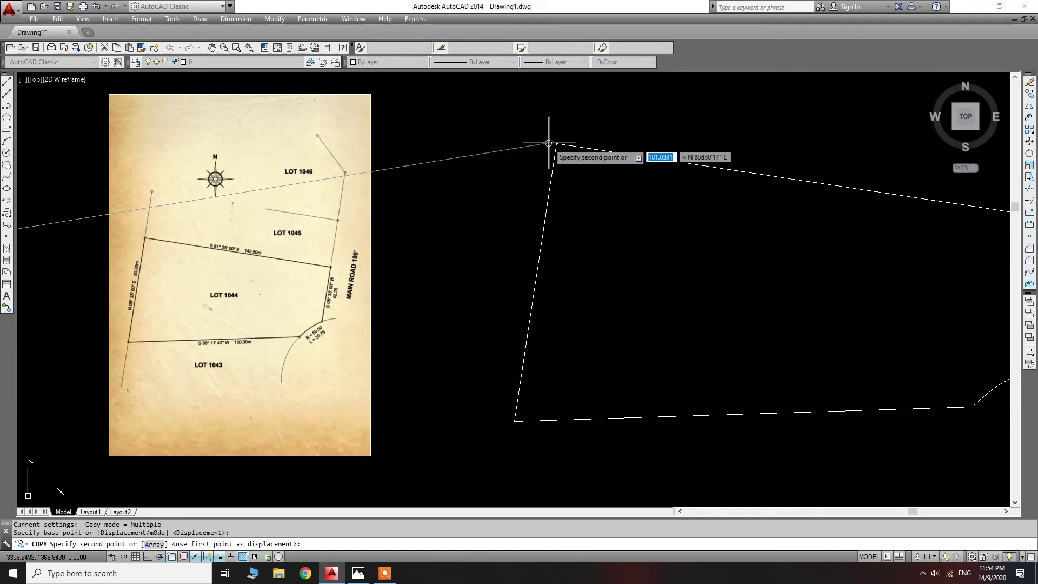
click(556, 144)
scroll(530, 144, down, 2)
scroll(846, 195, up, 3)
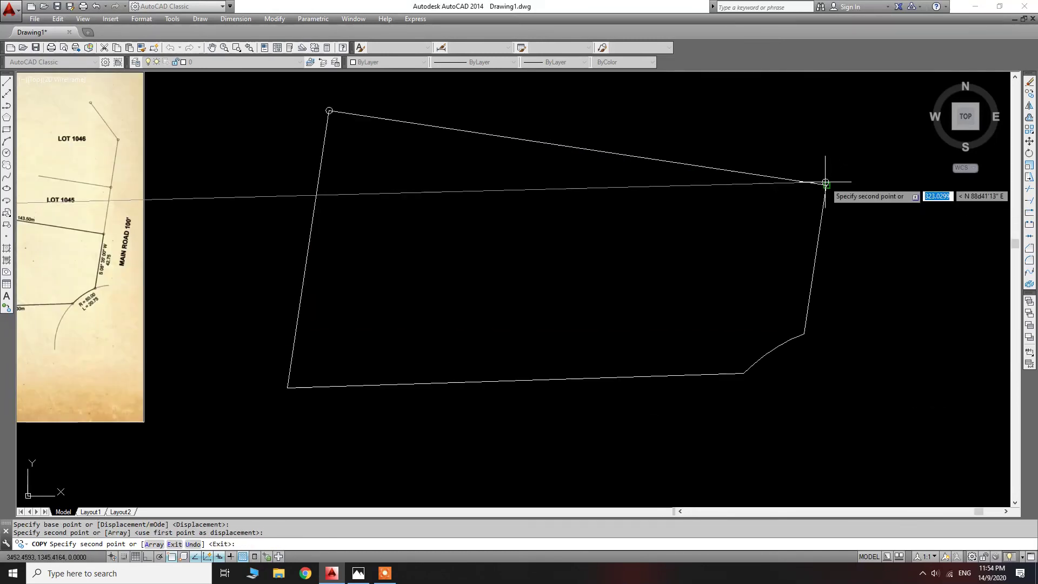
click(827, 185)
click(804, 334)
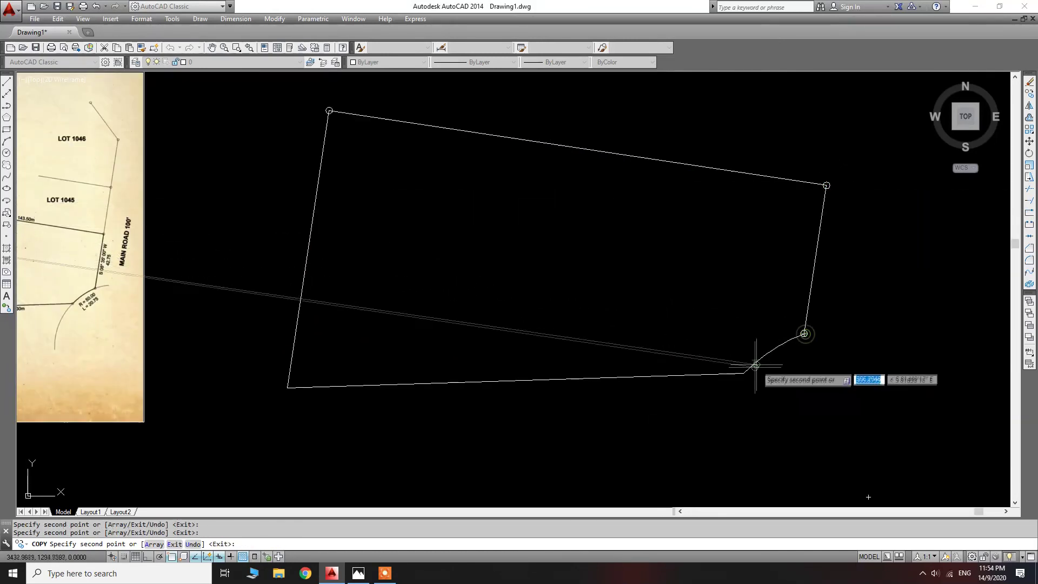
click(744, 374)
click(287, 388)
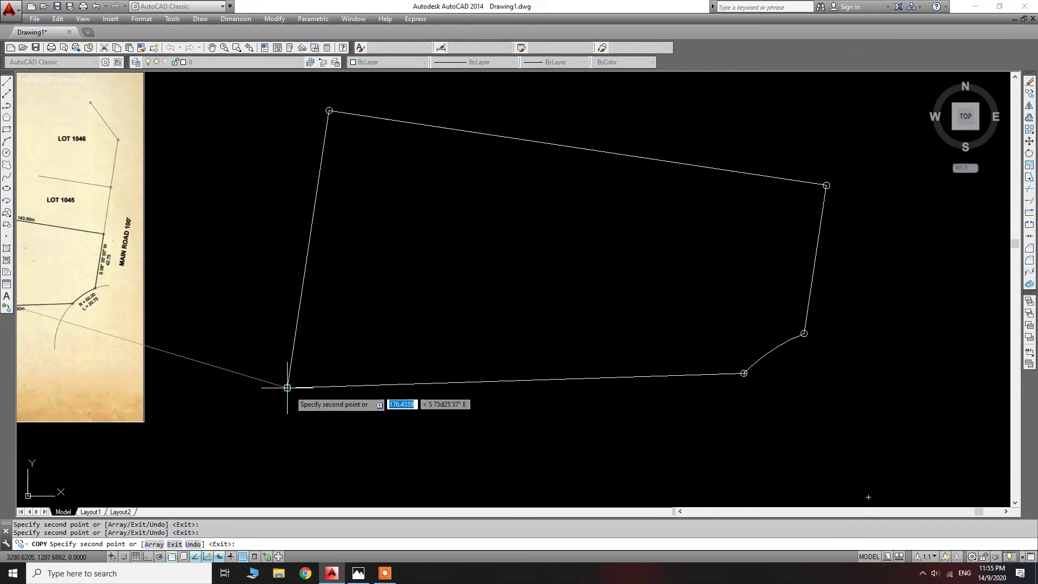
key(Escape)
key(Escape)
scroll(683, 228, down, 6)
scroll(627, 225, up, 2)
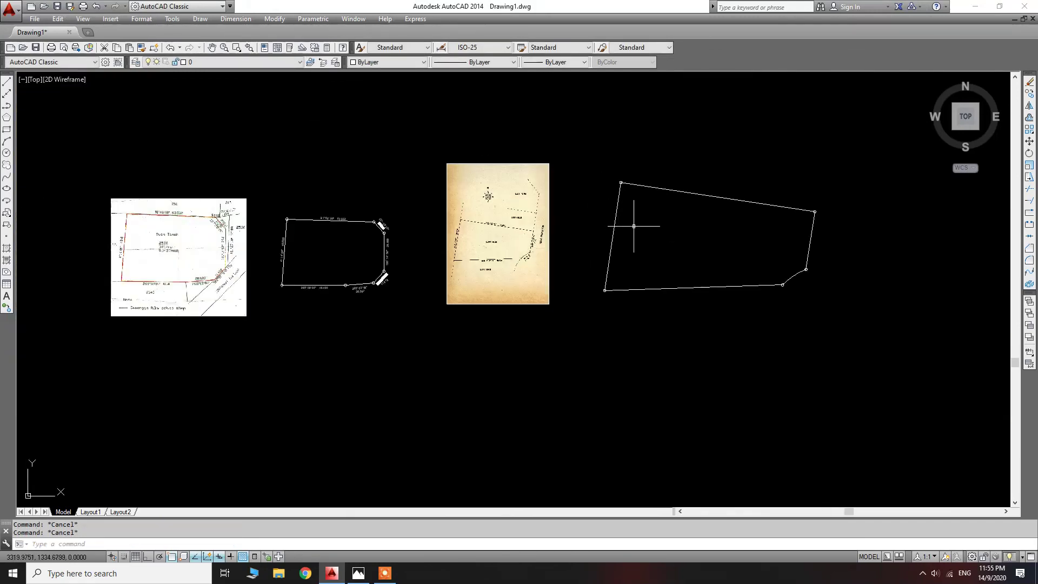
scroll(634, 225, up, 2)
scroll(833, 264, up, 4)
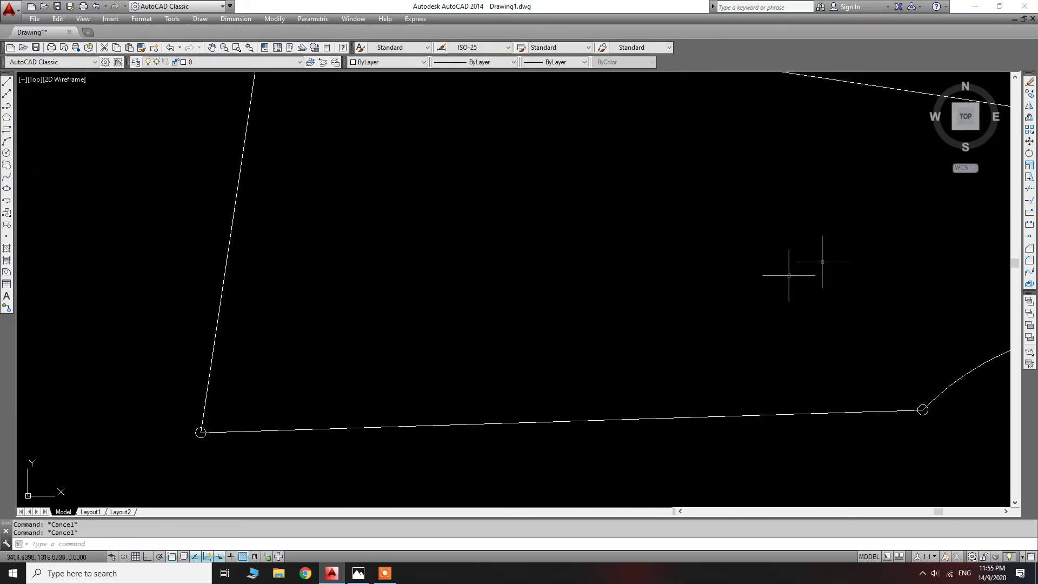
scroll(779, 266, down, 2)
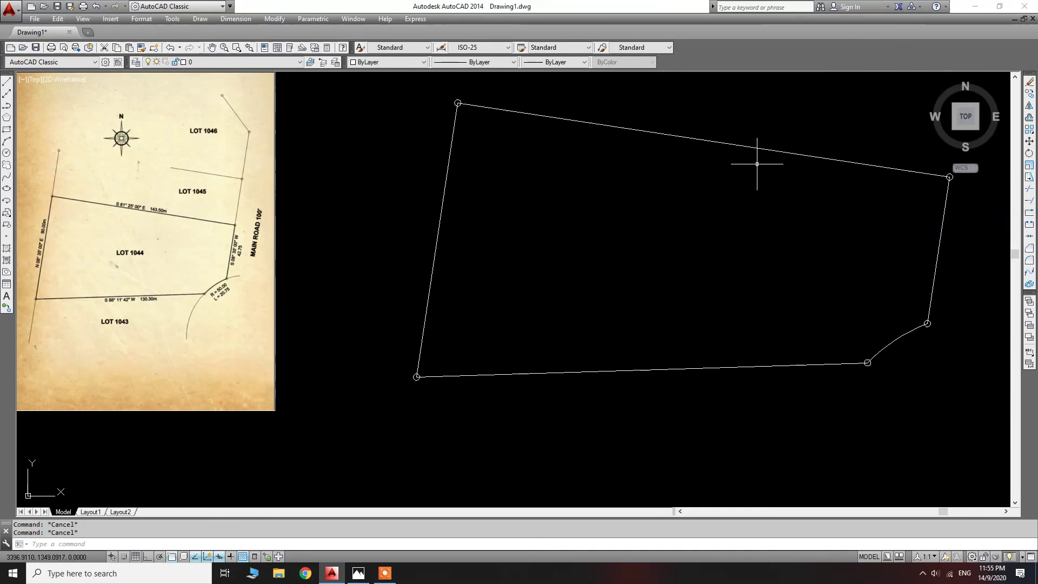
text(z)
key(Return)
text(e)
key(Return)
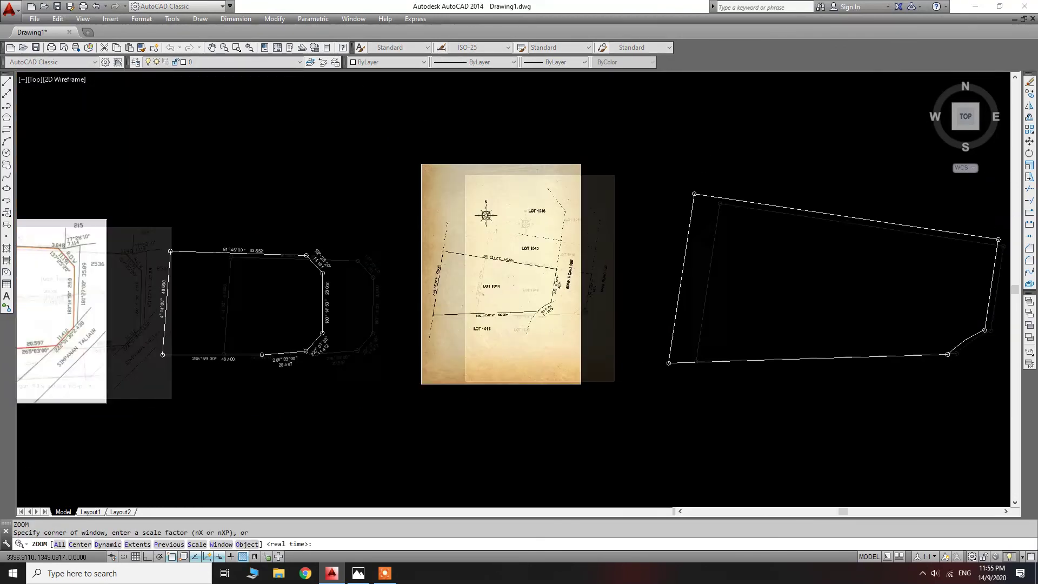